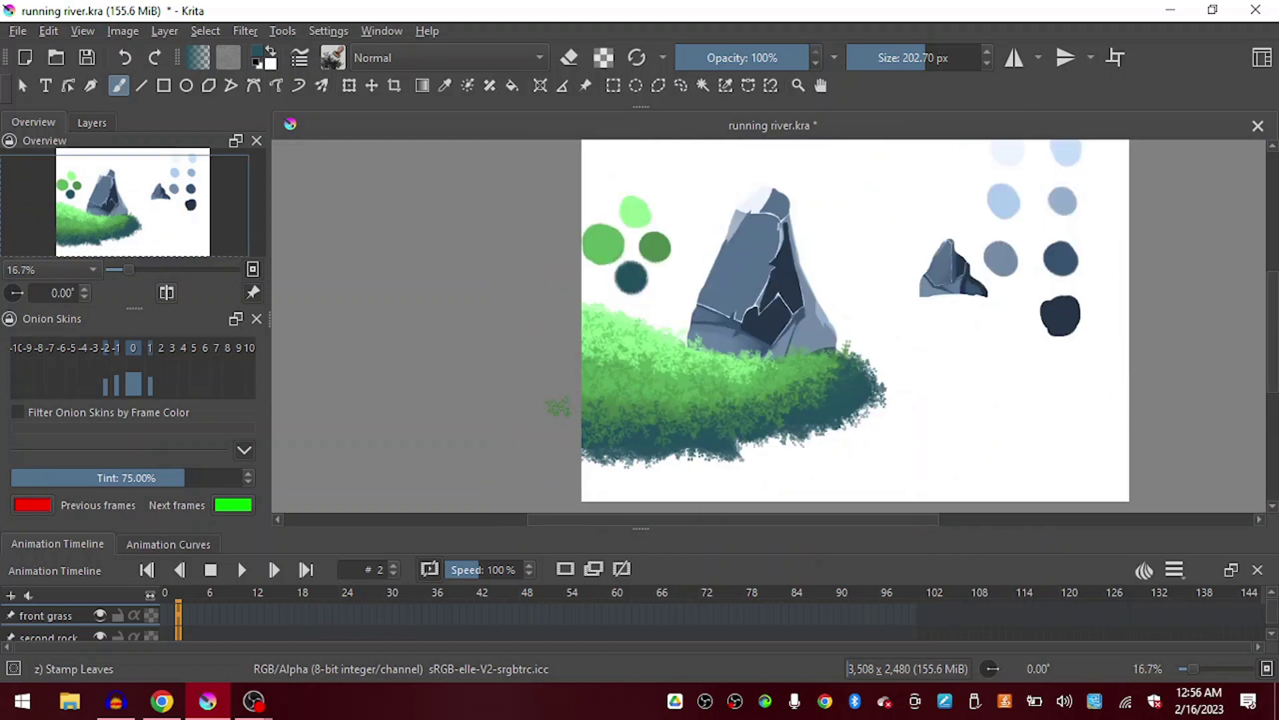
Erase part of the small rock's edge on the second rock layer, using a different brush preset.
drag(196, 234, 256, 222)
scroll(28, 614, down, 1)
click(47, 628)
click(333, 58)
click(453, 280)
key(e)
mouse_move(800, 193)
mouse_down()
mouse_move(851, 315)
mouse_move(847, 193)
mouse_up()
click(570, 58)
Choose the Bristles-2 Flat Rough brush and add a new layer named "back grass" above the second rock layer.
click(332, 58)
click(580, 376)
click(209, 629)
scroll(71, 632, up, 1)
click(70, 631)
click(92, 123)
click(14, 291)
double_click(53, 239)
text(back grass)
key(Return)
click(33, 122)
scroll(126, 203, up, 1)
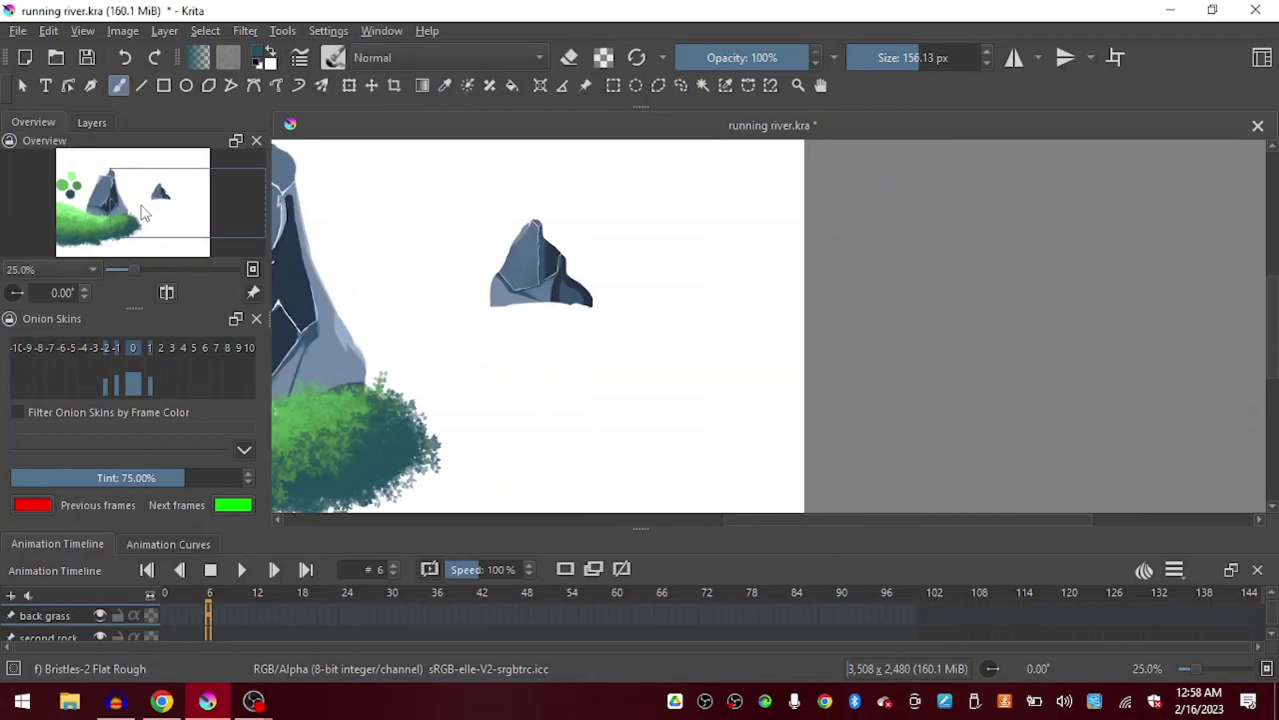
Undo the last stroke and paint the dark teal base of the back grass bank beneath the small rock.
key(ctrl+z)
mouse_move(486, 322)
mouse_down()
mouse_move(739, 382)
mouse_move(619, 327)
mouse_up()
scroll(512, 413, down, 2)
drag(166, 200, 128, 207)
scroll(423, 380, up, 1)
Sample the three green swatches and paint them from darkest to brightest over the back grass bank.
click(444, 86)
click(398, 278)
drag(767, 405, 866, 430)
drag(705, 343, 831, 350)
ctrl+click(346, 274)
mouse_move(768, 400)
mouse_down()
mouse_move(859, 404)
mouse_move(740, 345)
mouse_up()
drag(819, 364, 868, 407)
ctrl+click(378, 243)
mouse_move(867, 338)
mouse_down()
mouse_move(791, 331)
mouse_move(866, 346)
mouse_up()
drag(708, 332, 873, 335)
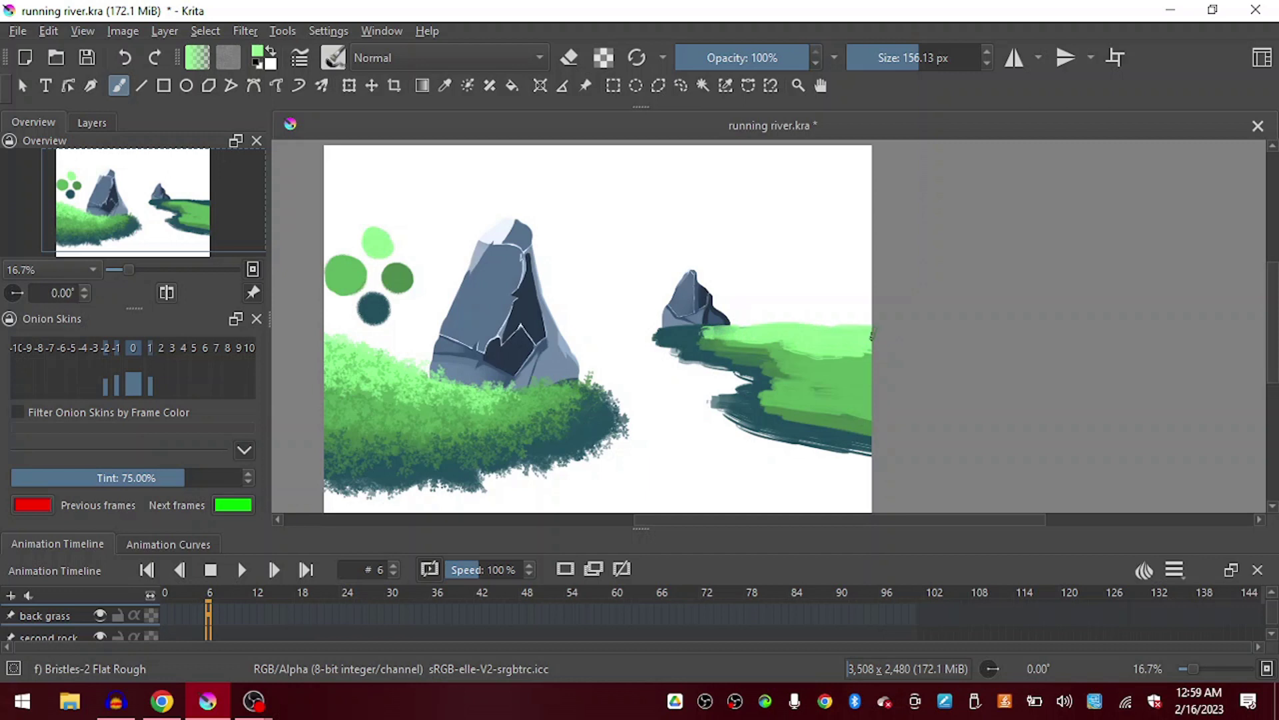
Stamp dark teal leaves along the water-side edge of the back grass bank with the Stamp Leaves brush.
click(326, 69)
ctrl+click(759, 397)
scroll(815, 493, up, 2)
mouse_move(923, 427)
mouse_down()
mouse_move(686, 363)
mouse_move(616, 287)
mouse_up()
drag(666, 253, 493, 170)
drag(188, 225, 185, 210)
drag(500, 256, 580, 229)
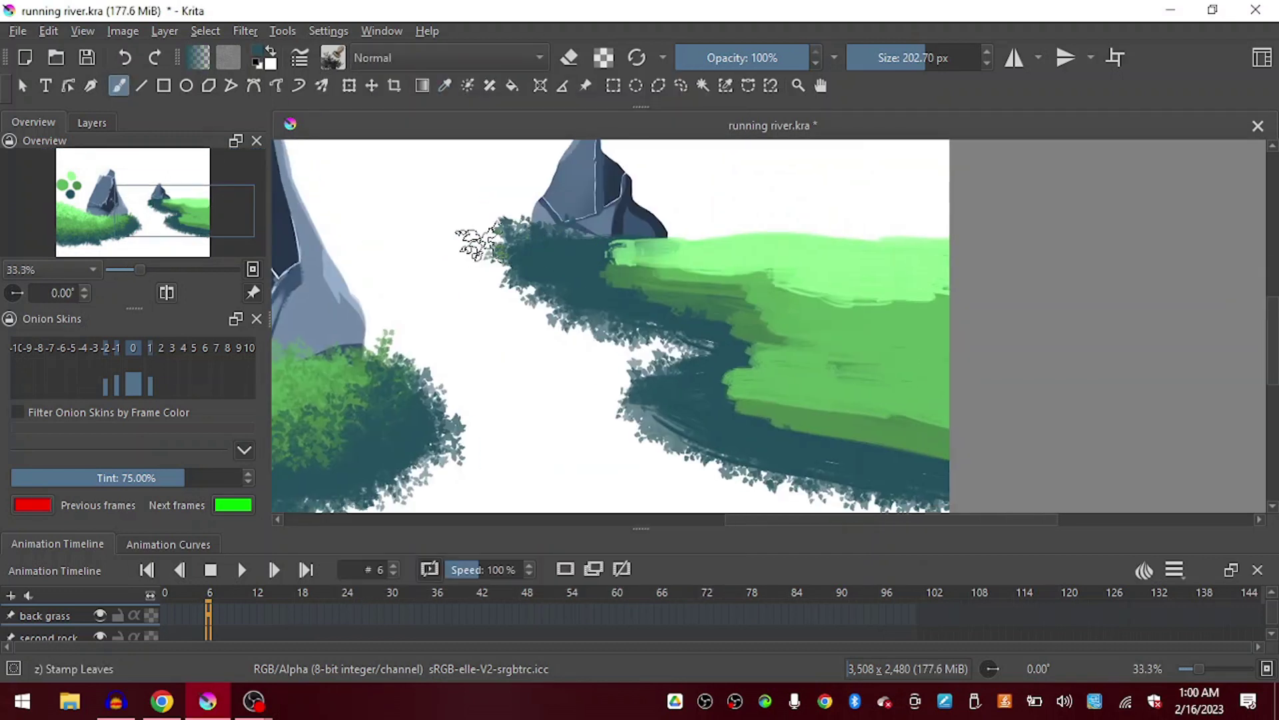
Stamp sampled darker and medium green leaves across the shaded middle and lower parts of the back grass bank.
ctrl+click(717, 289)
drag(619, 288, 716, 327)
drag(706, 373, 893, 449)
ctrl+click(799, 360)
drag(760, 320, 673, 277)
Stamp the brightest green leaves along the back bank's upper edge and blend further sampled greens across its interior.
ctrl+click(719, 256)
drag(717, 230, 939, 233)
drag(692, 253, 619, 250)
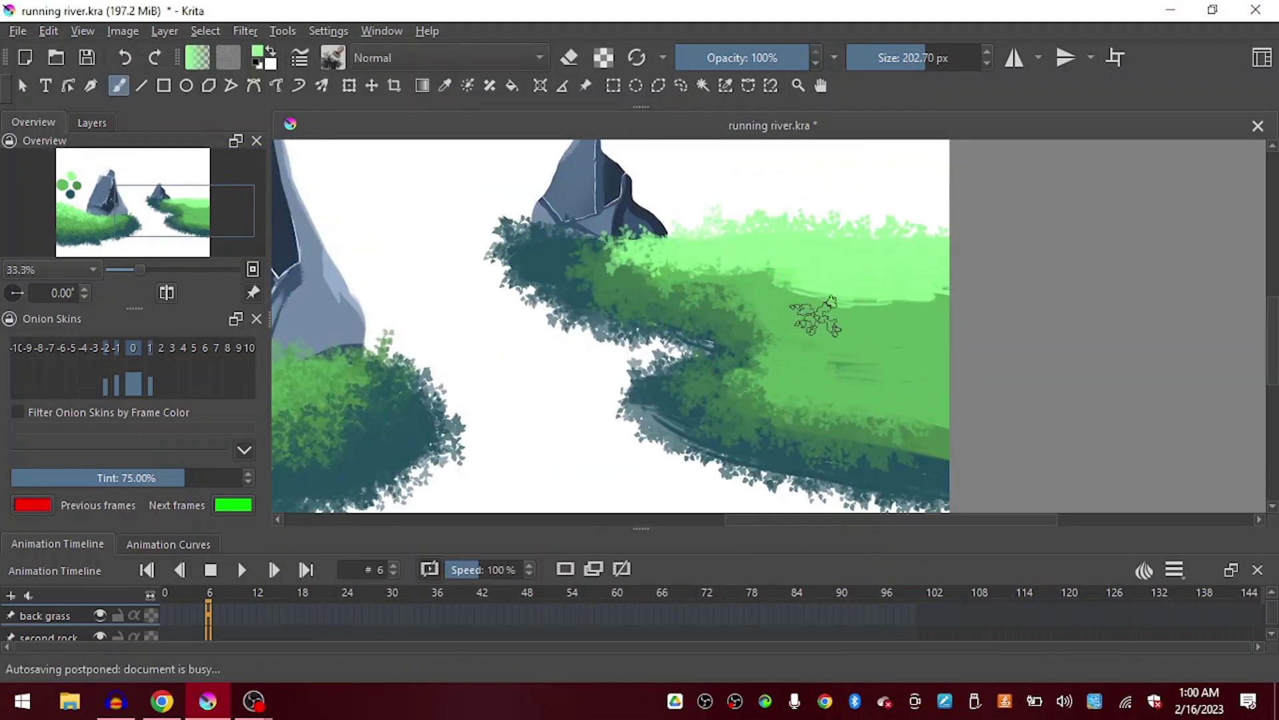
drag(933, 317, 896, 376)
drag(896, 353, 809, 367)
ctrl+click(793, 326)
drag(780, 290, 933, 296)
drag(779, 267, 896, 273)
Work sampled dark teal and darker green leaves into the shaded edge and middle of the back grass bank.
ctrl+click(638, 338)
drag(720, 263, 793, 277)
key(ctrl+z)
drag(710, 367, 666, 343)
drag(666, 333, 607, 290)
ctrl+click(737, 350)
drag(746, 317, 810, 323)
drag(773, 360, 786, 400)
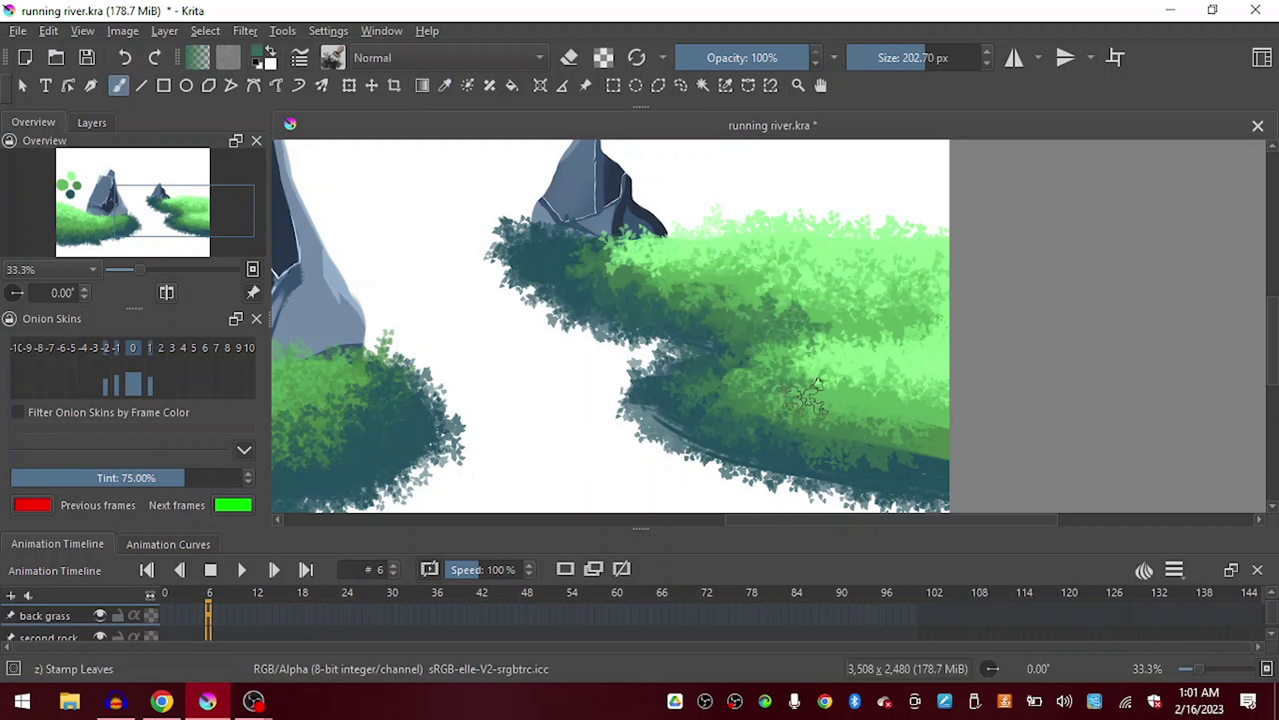
Sample colours from the artwork and paint additional brush strokes into the scene.
click(423, 89)
click(444, 87)
scroll(833, 393, down, 3)
scroll(729, 374, up, 4)
click(120, 87)
drag(753, 254, 706, 230)
ctrl+click(833, 236)
drag(796, 229, 779, 217)
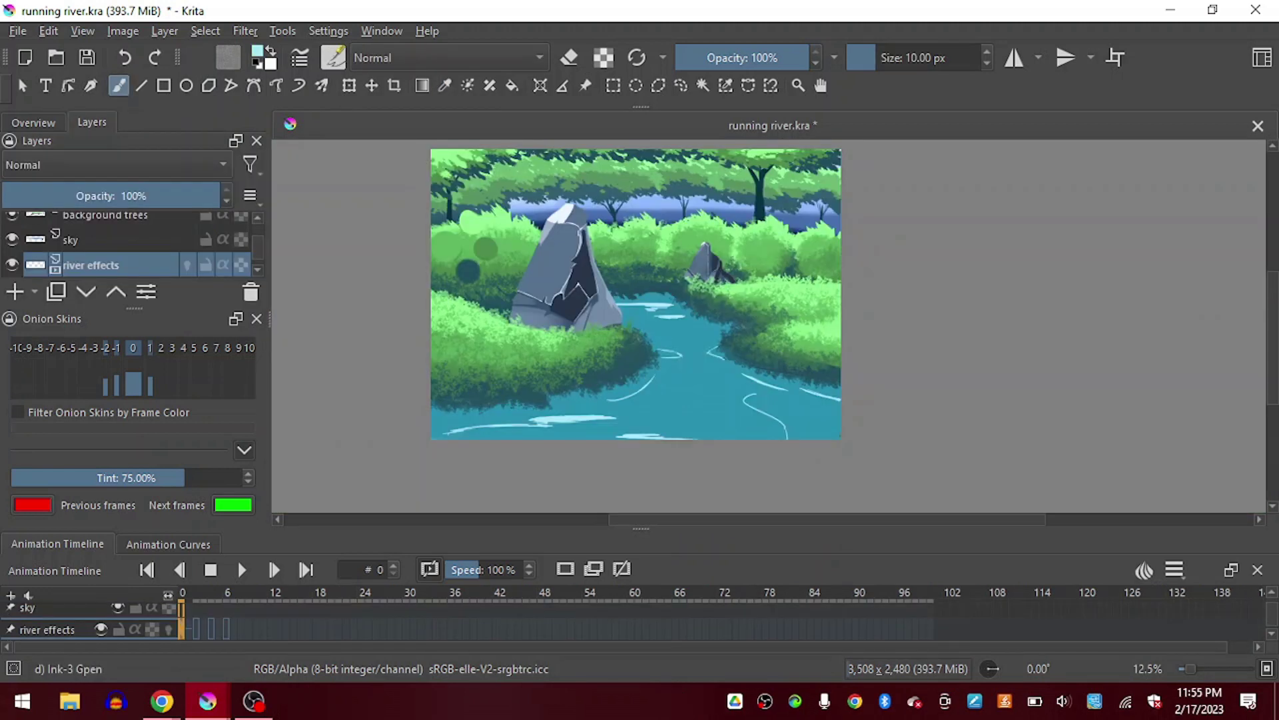
Draw a pale water highlight in the river's lower-right corner on frame 0 of the river effects layer.
drag(821, 424, 840, 427)
key(e)
key(e)
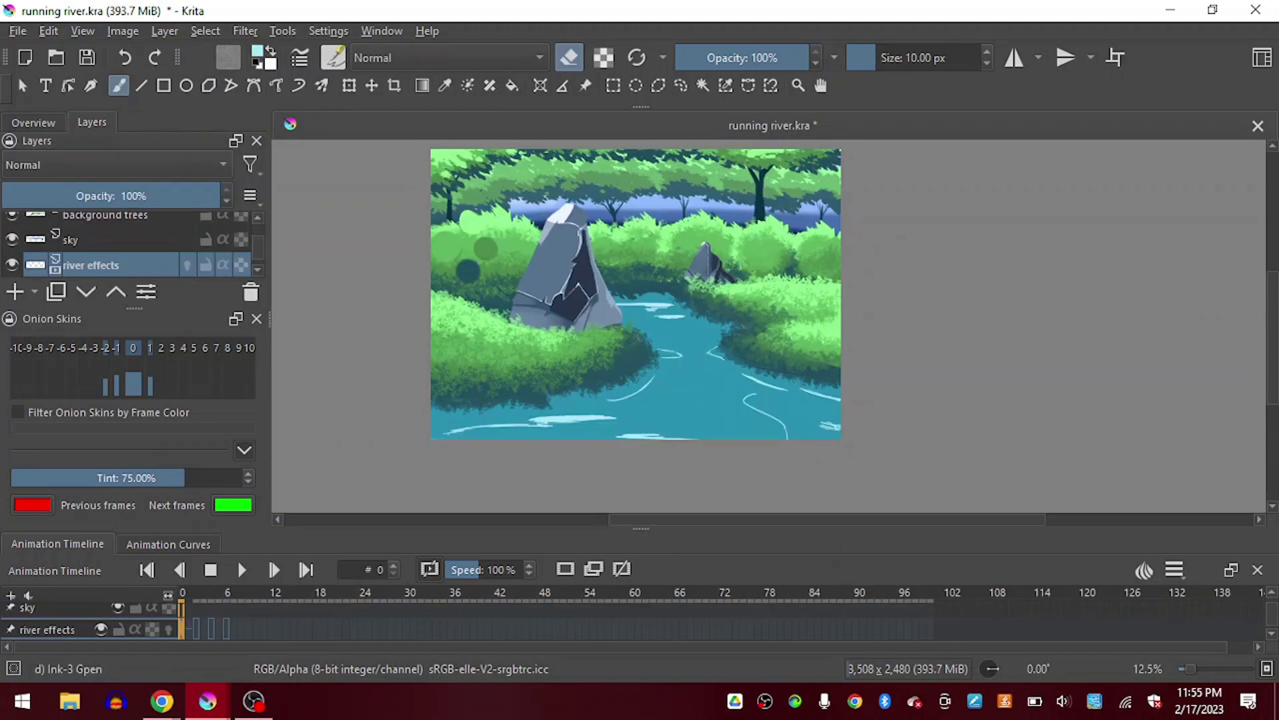
Turn on onion skins for river effects and draw shifted water dashes below the right bank on frame 2.
click(196, 629)
click(168, 629)
drag(734, 372, 783, 390)
key(e)
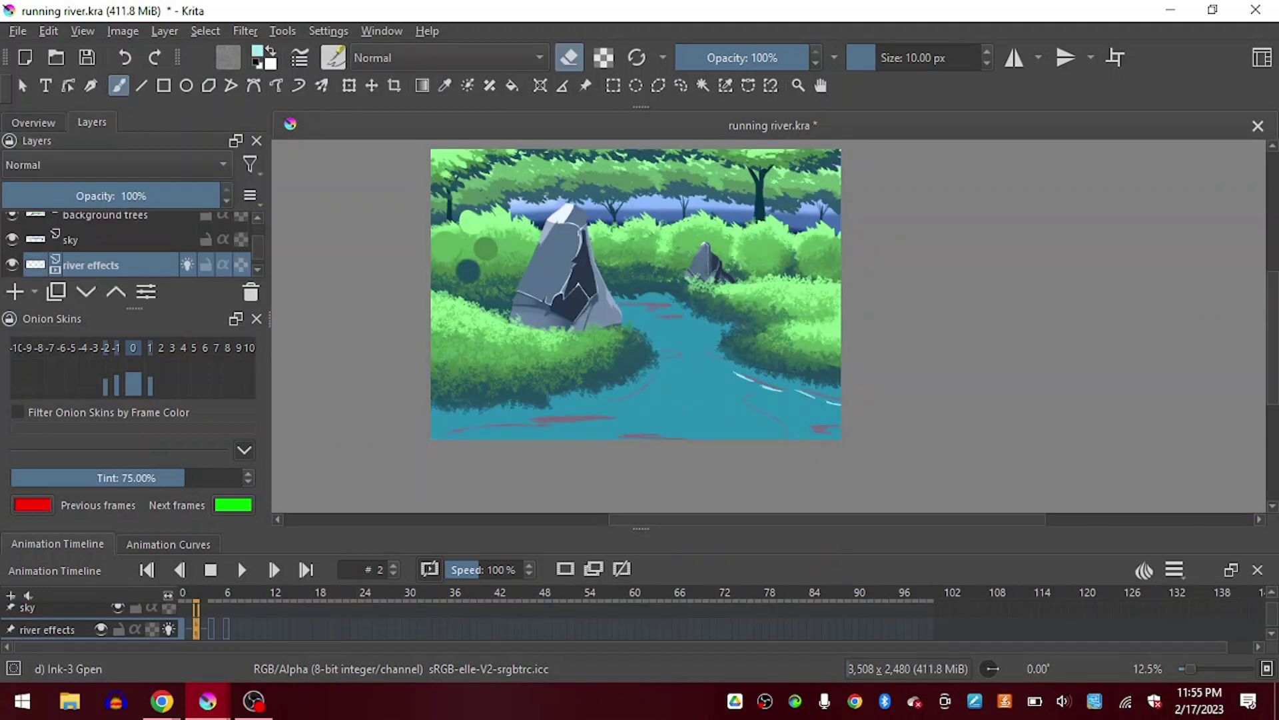
Draw the foreground water highlights along the river's bottom edge on frame 2 and trim them with the eraser.
key(e)
drag(447, 432, 669, 438)
key(e)
drag(633, 433, 644, 439)
key(e)
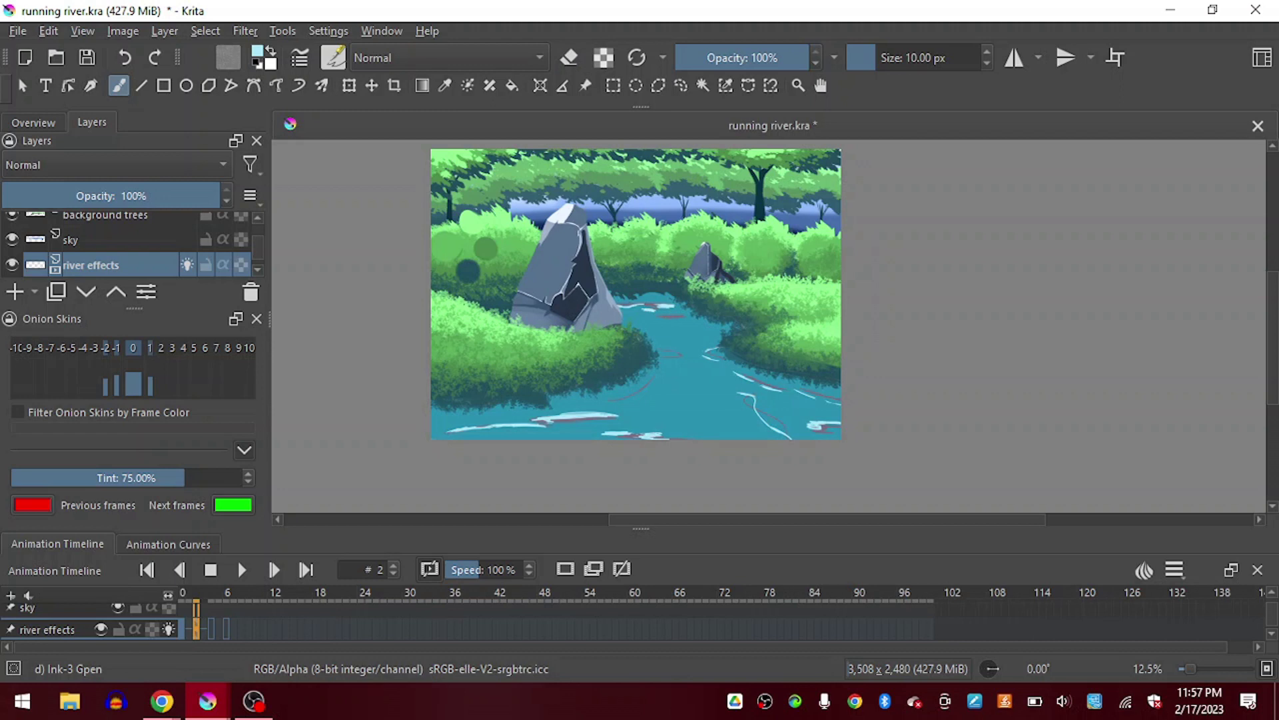
Draw the long foreground water highlight below the front grass on frame 4 of river effects.
click(183, 628)
click(211, 628)
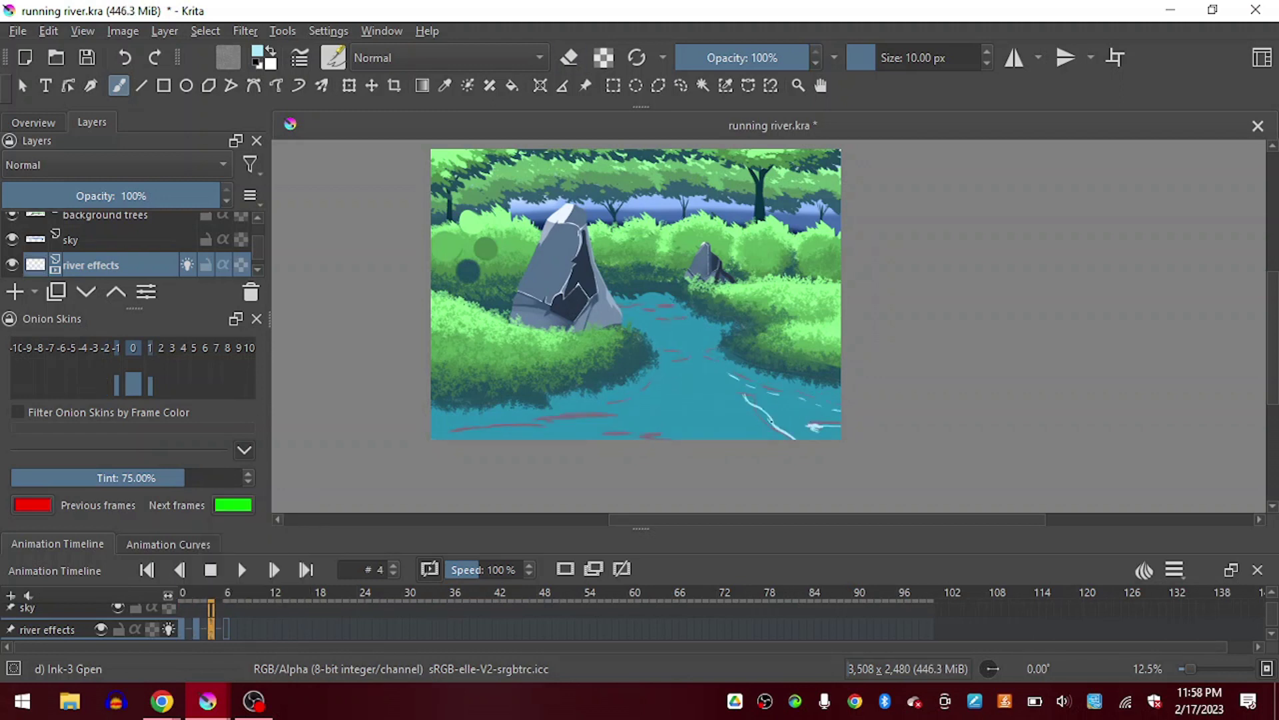
drag(501, 425, 567, 417)
drag(548, 420, 620, 416)
key(e)
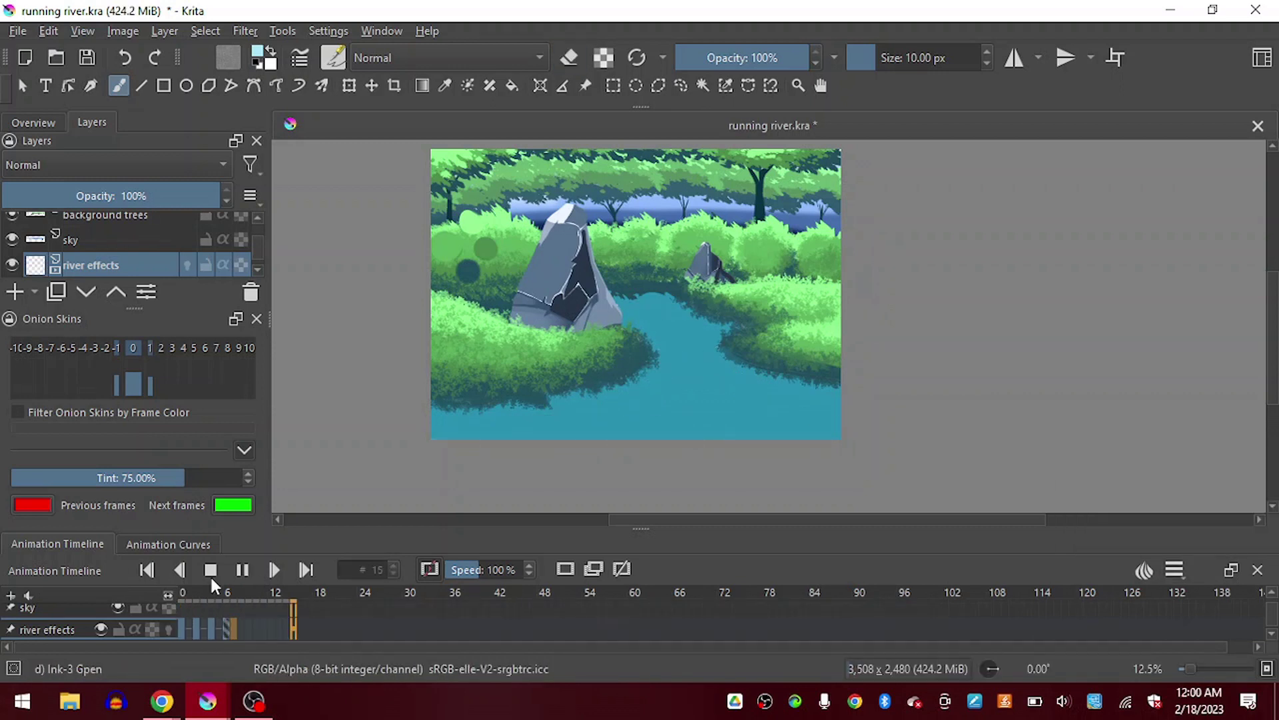
Play back the river animation to check the water movement.
click(242, 570)
click(242, 572)
click(224, 607)
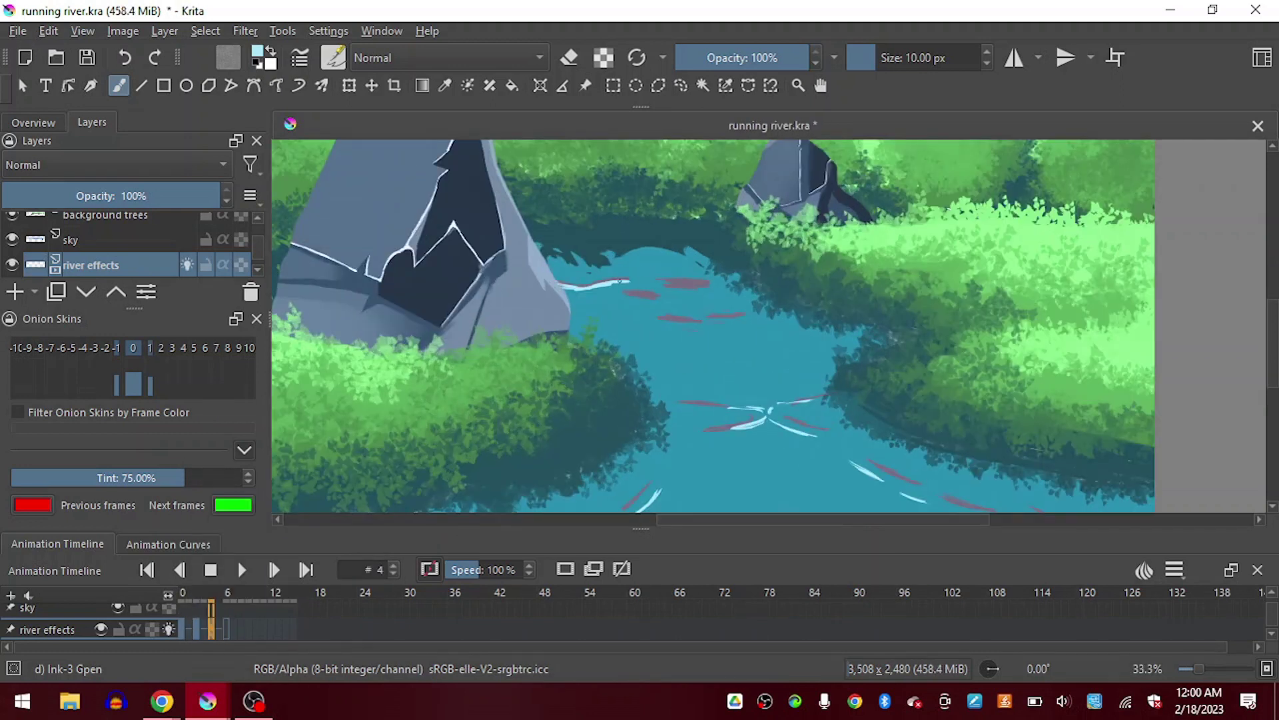
Draw and clean up the upstream ripples between the large rock and the back bank on frame 4.
drag(561, 287, 590, 288)
key(e)
key(e)
drag(661, 288, 722, 286)
drag(739, 277, 700, 277)
key(e)
key(e)
mouse_move(621, 301)
mouse_down()
mouse_move(657, 302)
mouse_move(691, 326)
mouse_up()
drag(725, 321, 760, 316)
Thicken the foreground water highlights near the river's bottom edge and lower-right corner on frame 4.
click(33, 122)
drag(154, 229, 168, 255)
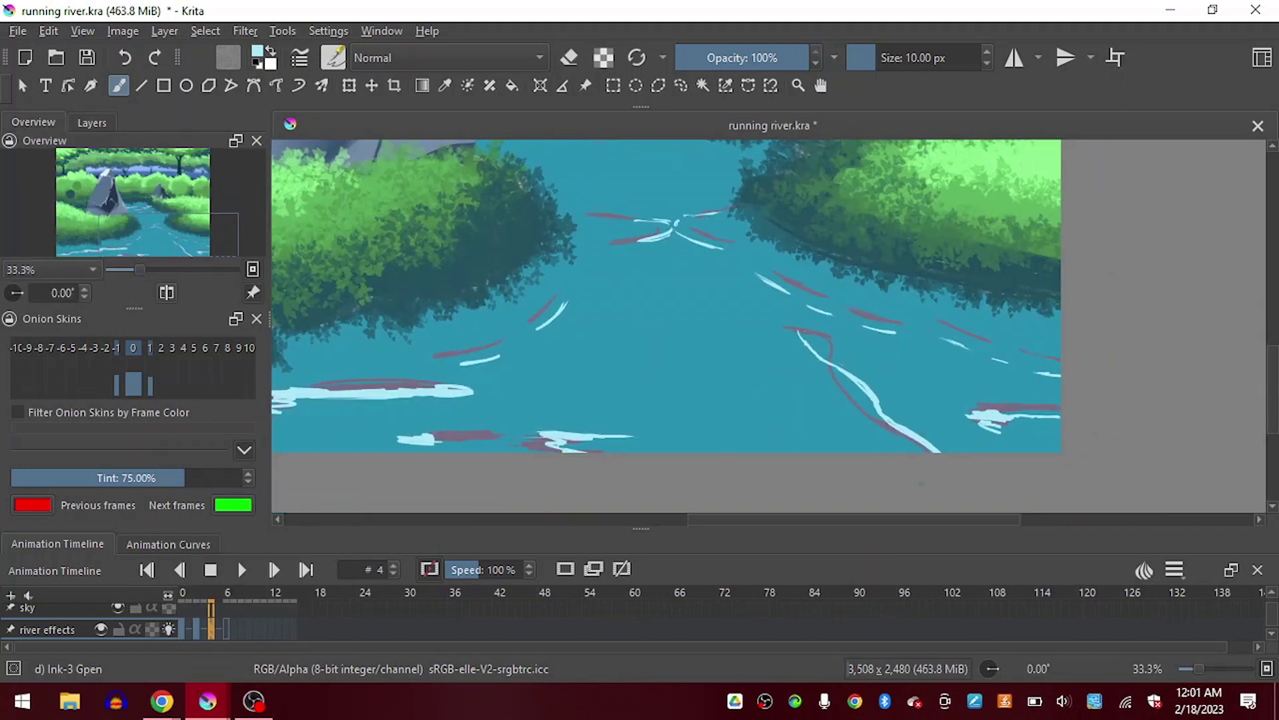
drag(1011, 418, 1060, 421)
drag(976, 421, 1028, 429)
drag(419, 437, 450, 436)
drag(448, 388, 464, 389)
Draw short water dashes beside the left and right banks on frame 6 of river effects.
drag(154, 236, 125, 232)
click(228, 631)
drag(794, 376, 824, 357)
drag(718, 399, 734, 399)
drag(1108, 371, 1121, 375)
drag(1198, 379, 1211, 386)
Paint the foam patch in the river's lower-right corner on frame 6 and cut gaps into it with the eraser.
drag(137, 233, 195, 229)
drag(845, 440, 855, 443)
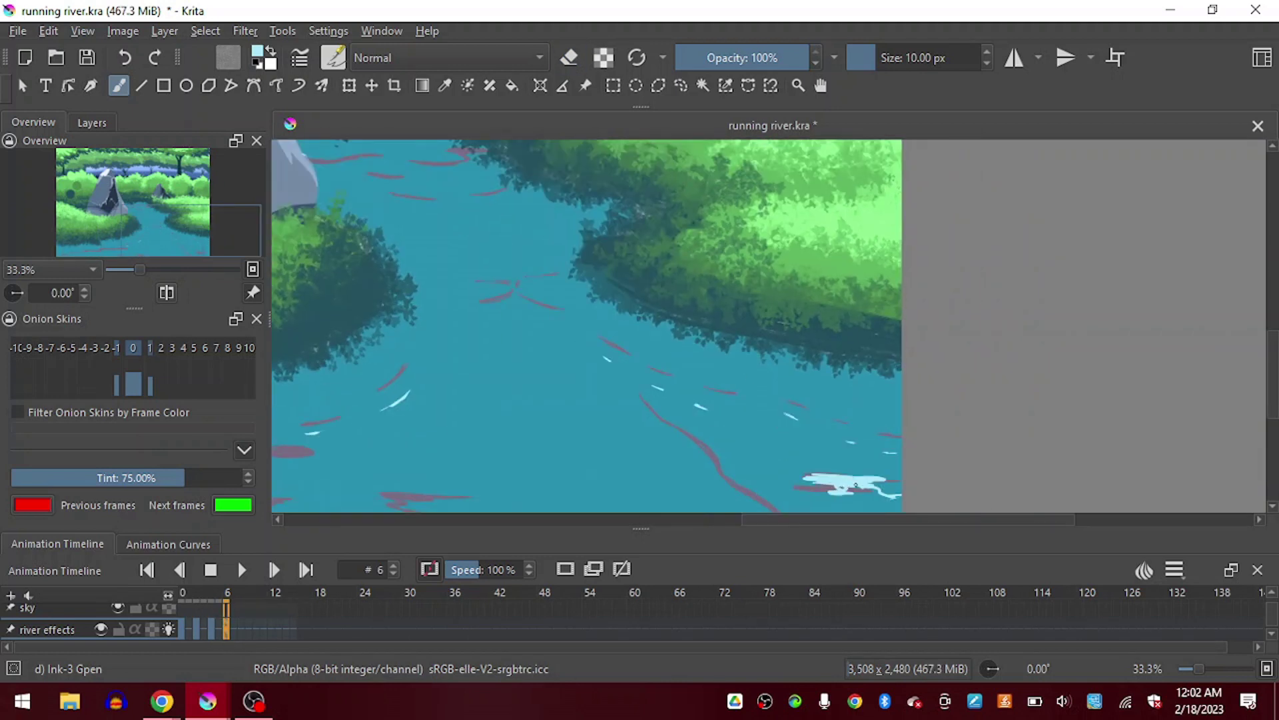
key(e)
drag(882, 492, 820, 481)
key(e)
Draw the bottom-edge highlight and the long wavy waterline below the front grass on frame 6.
drag(192, 230, 117, 246)
drag(912, 380, 925, 382)
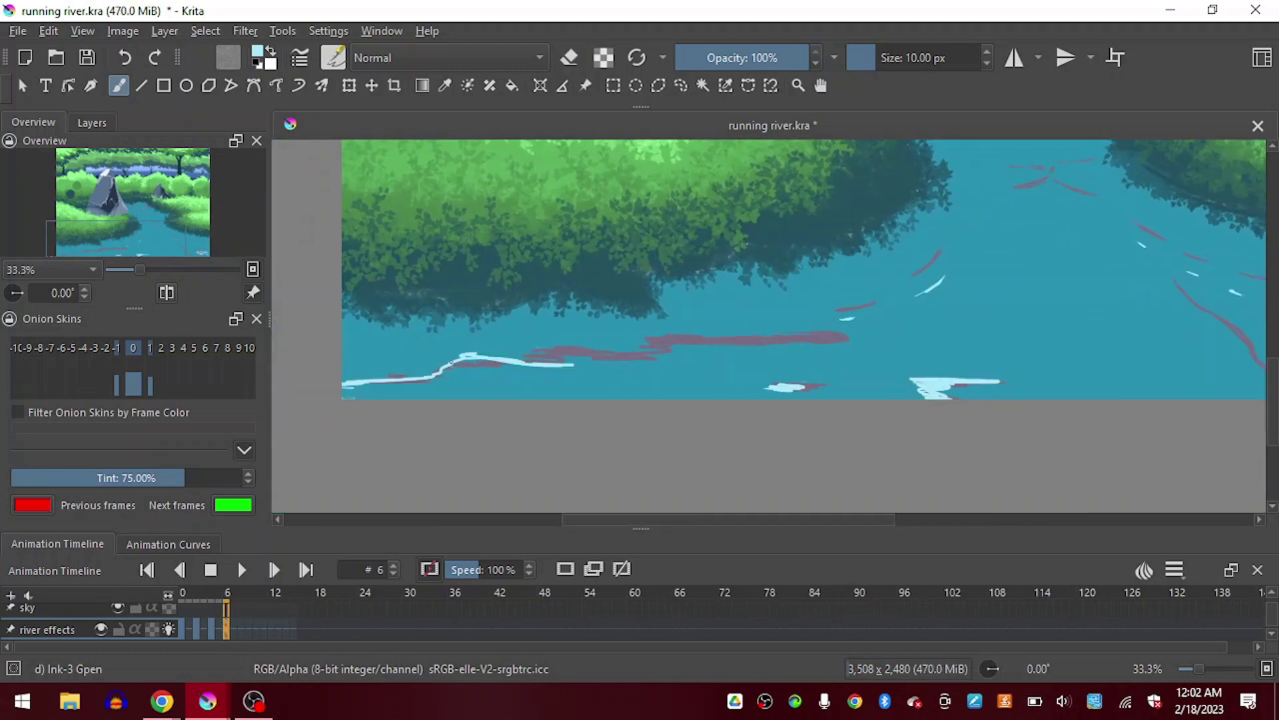
drag(431, 377, 461, 357)
mouse_move(573, 365)
mouse_down()
mouse_move(793, 345)
mouse_move(684, 342)
mouse_up()
Draw the small branching ripple in the middle of the channel and waterline dashes along the right bank on frame 6.
drag(139, 239, 157, 222)
drag(917, 314, 931, 315)
drag(923, 297, 923, 311)
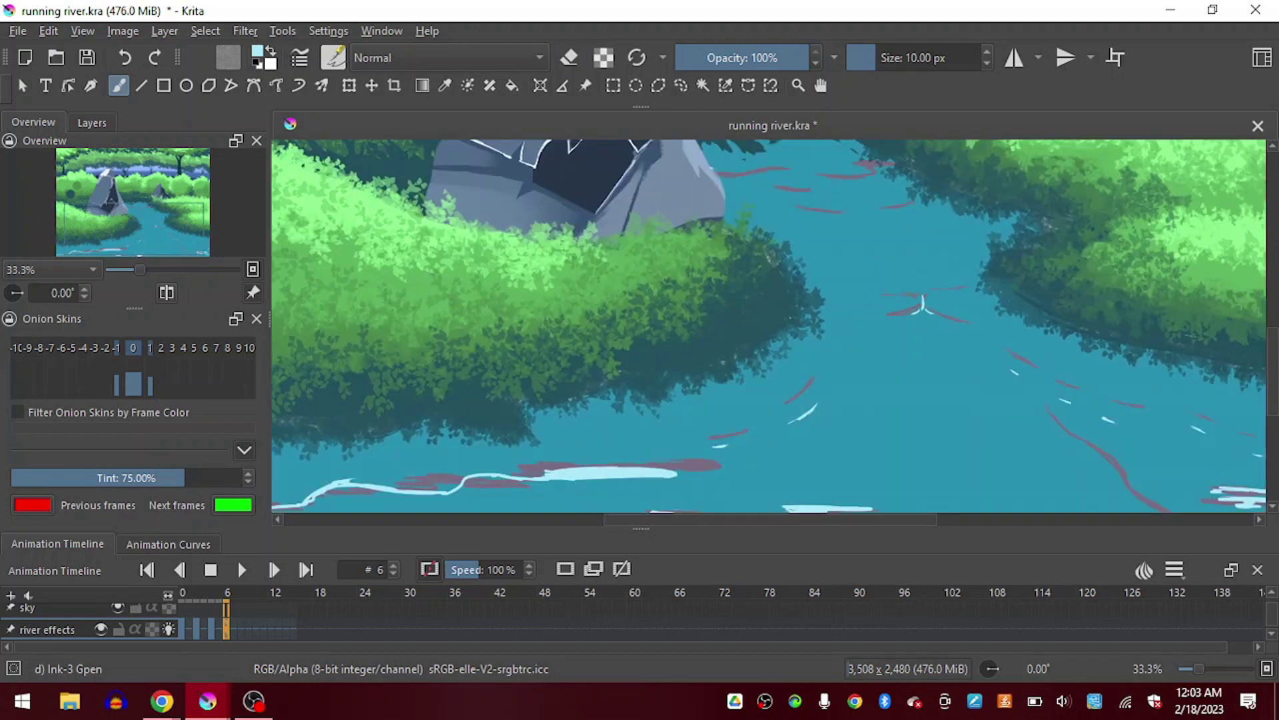
drag(1112, 344, 1261, 377)
Add short upstream water dashes between the large rock and the back bank on frame 6.
drag(118, 230, 129, 214)
drag(728, 347, 749, 350)
drag(781, 349, 801, 348)
drag(829, 343, 843, 340)
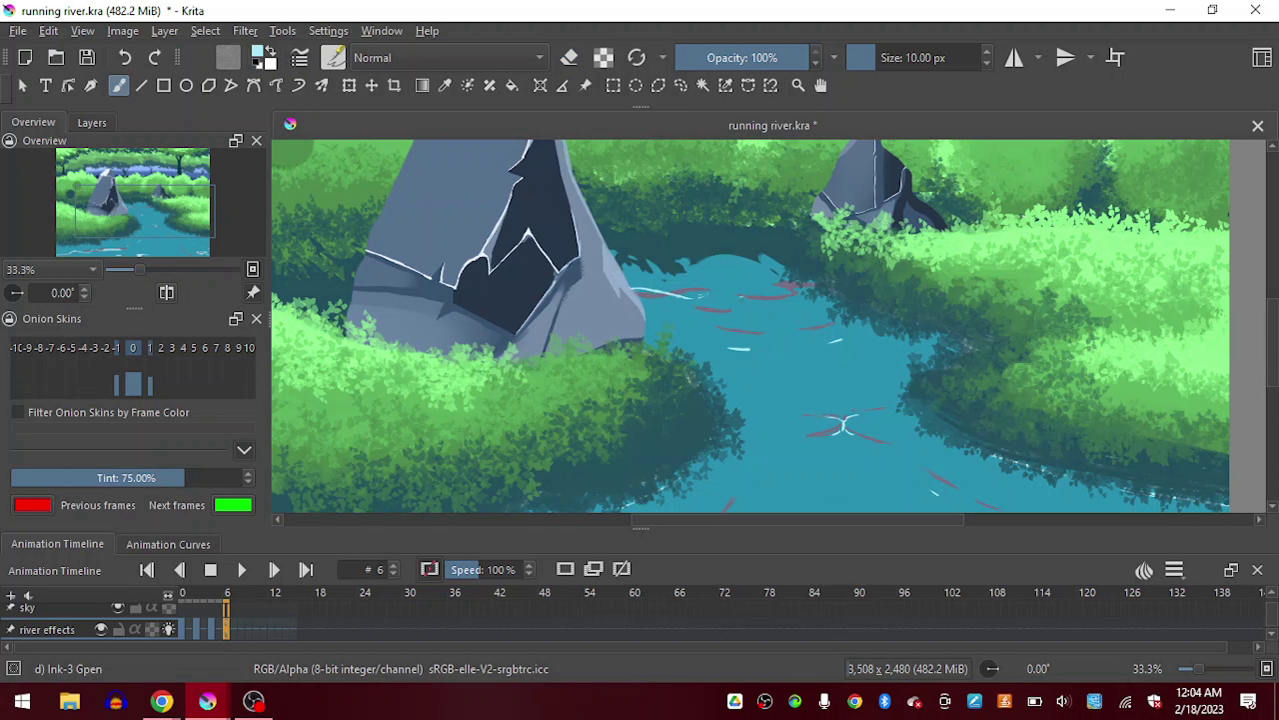
Toggle the onion skins of the river effects layer and play the animation as a check.
drag(143, 218, 151, 257)
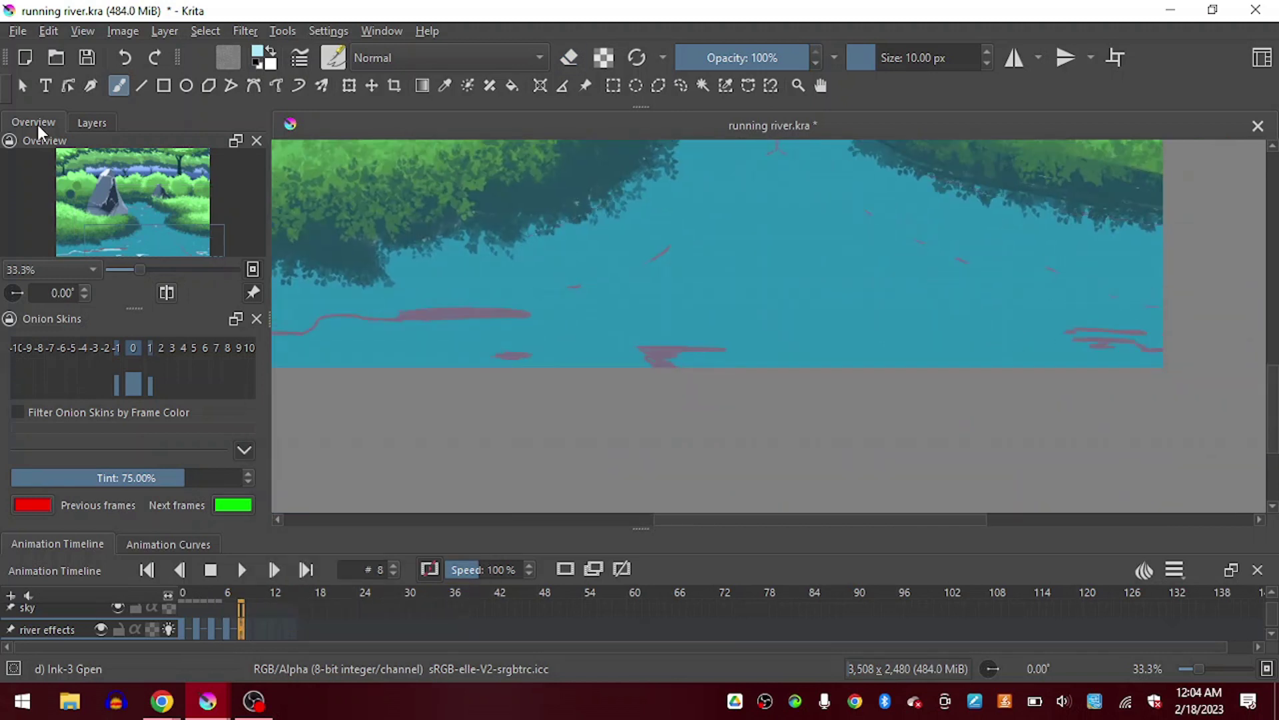
key(2)
click(167, 629)
click(242, 570)
click(242, 571)
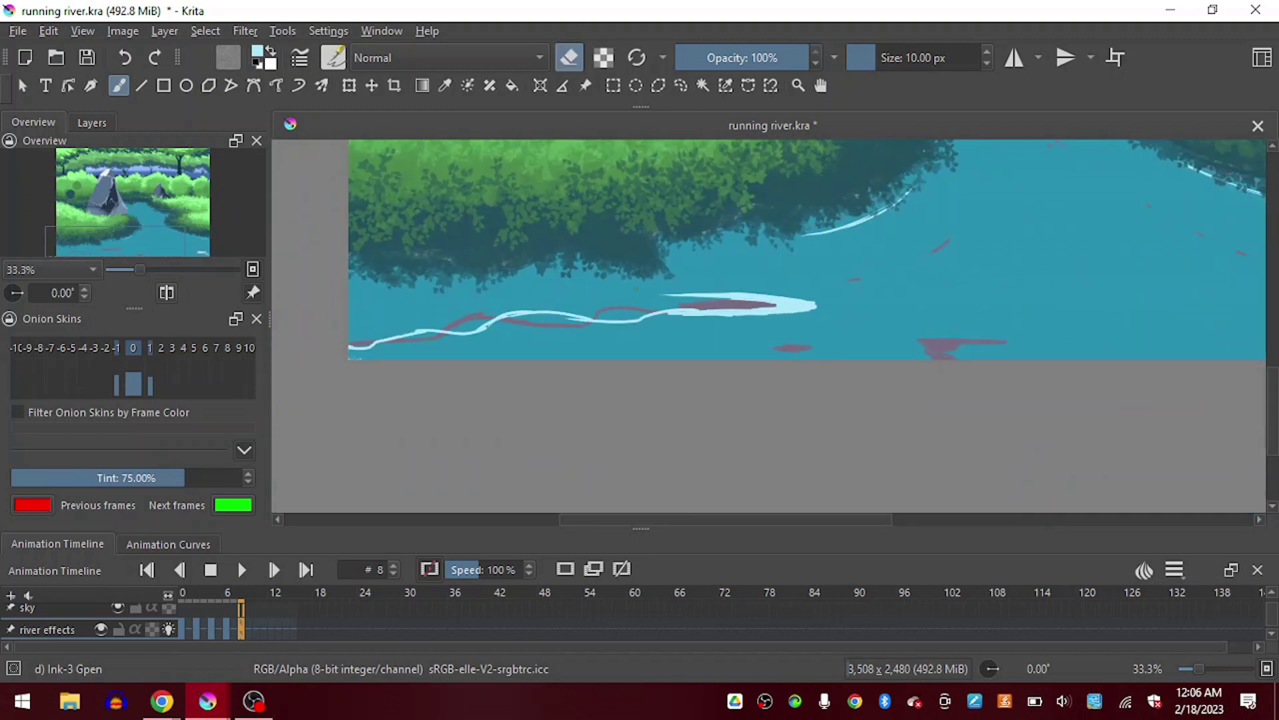
Draw the mid-channel ripples and the upstream highlight beside the large rock on frame 8 of river effects.
key(e)
key(e)
key(e)
drag(117, 252, 150, 229)
drag(728, 409, 701, 427)
drag(827, 293, 809, 311)
drag(151, 228, 155, 217)
drag(635, 226, 715, 225)
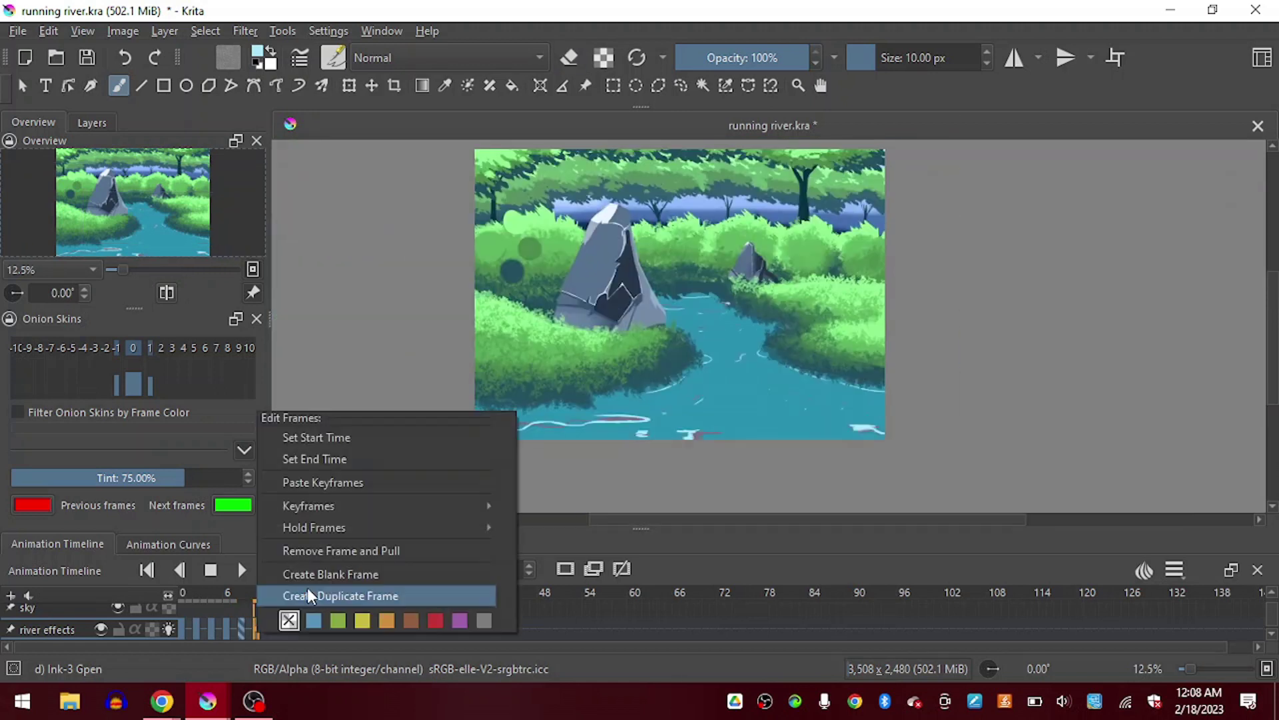
Create a duplicate keyframe on frame 10 of the river effects layer and go to frame 1.
click(306, 590)
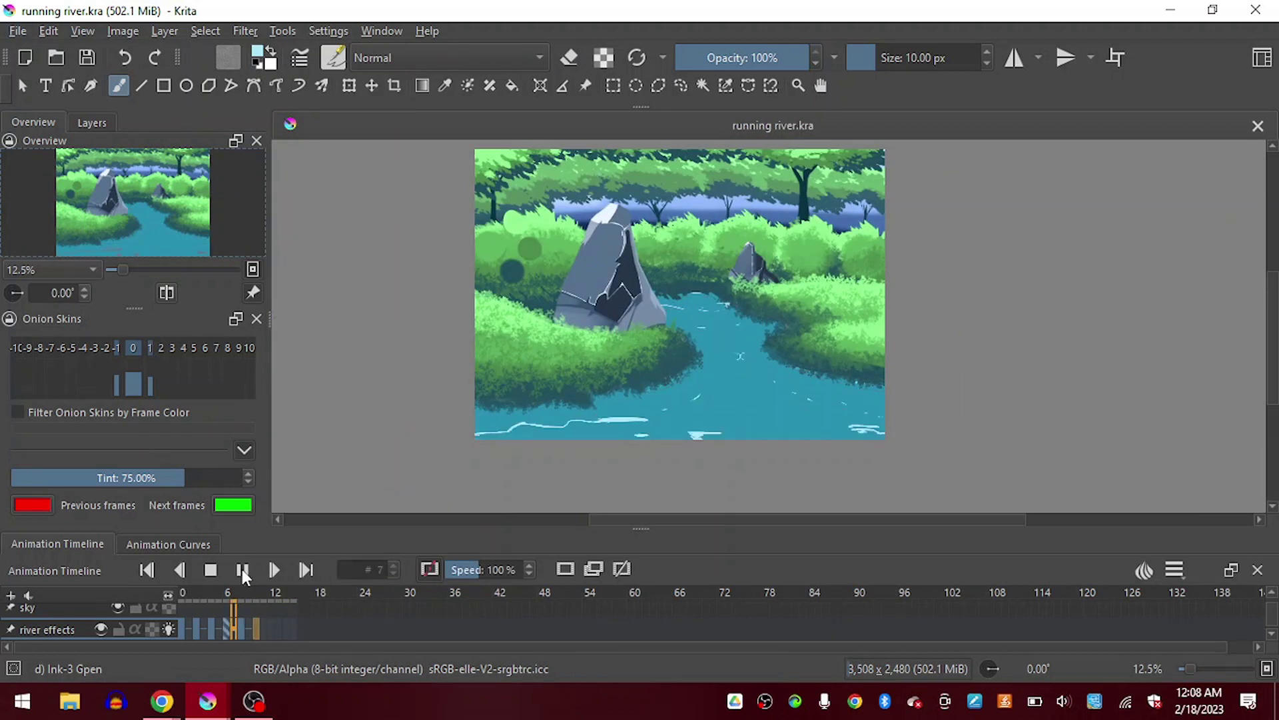
click(179, 625)
click(189, 626)
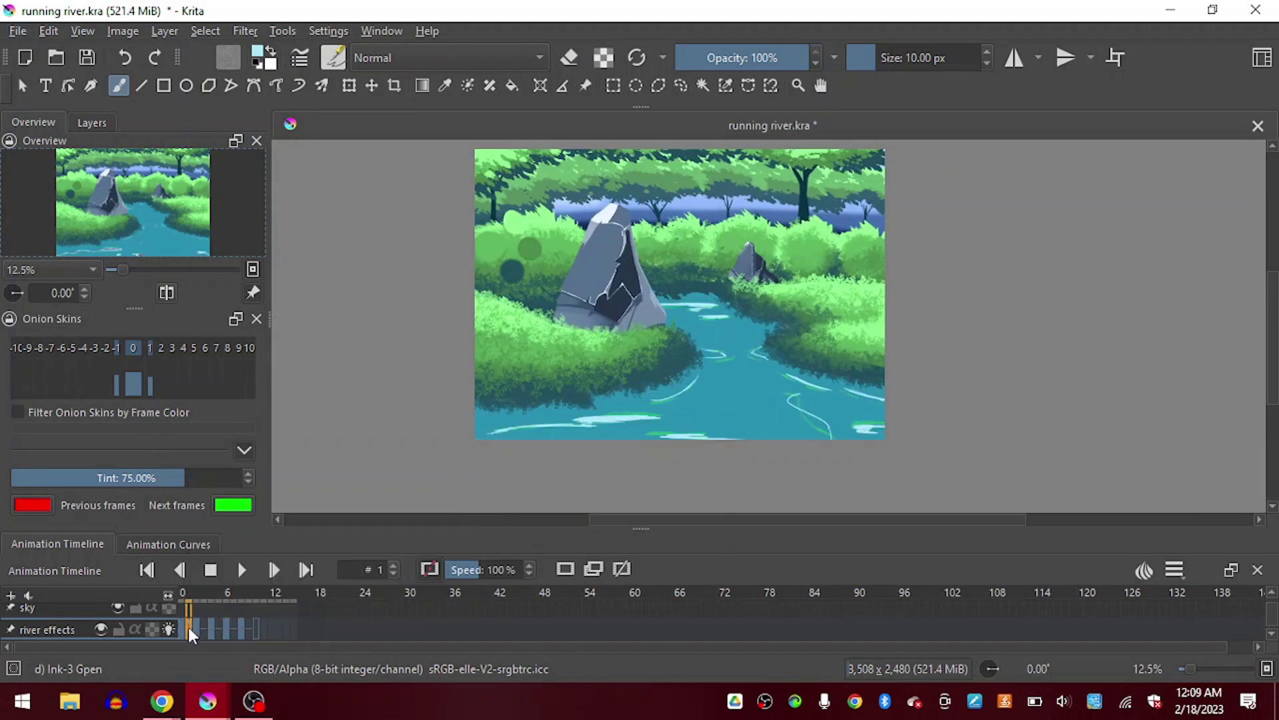
Insert an in-between keyframe after frame 0 of river effects, moving it to frame 2 and the following keyframe to frame 4.
click(205, 617)
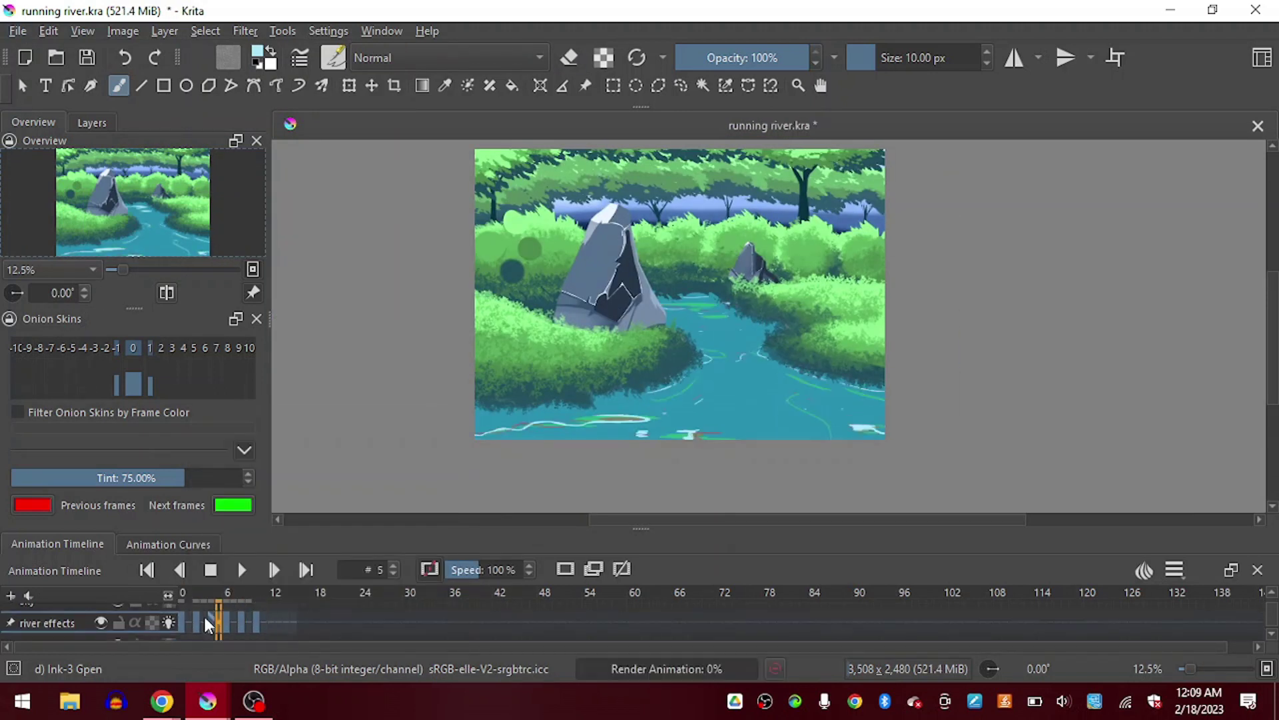
right_click(190, 623)
mouse_move(261, 513)
click(493, 562)
click(604, 376)
drag(211, 623, 197, 623)
drag(218, 621, 211, 623)
click(197, 623)
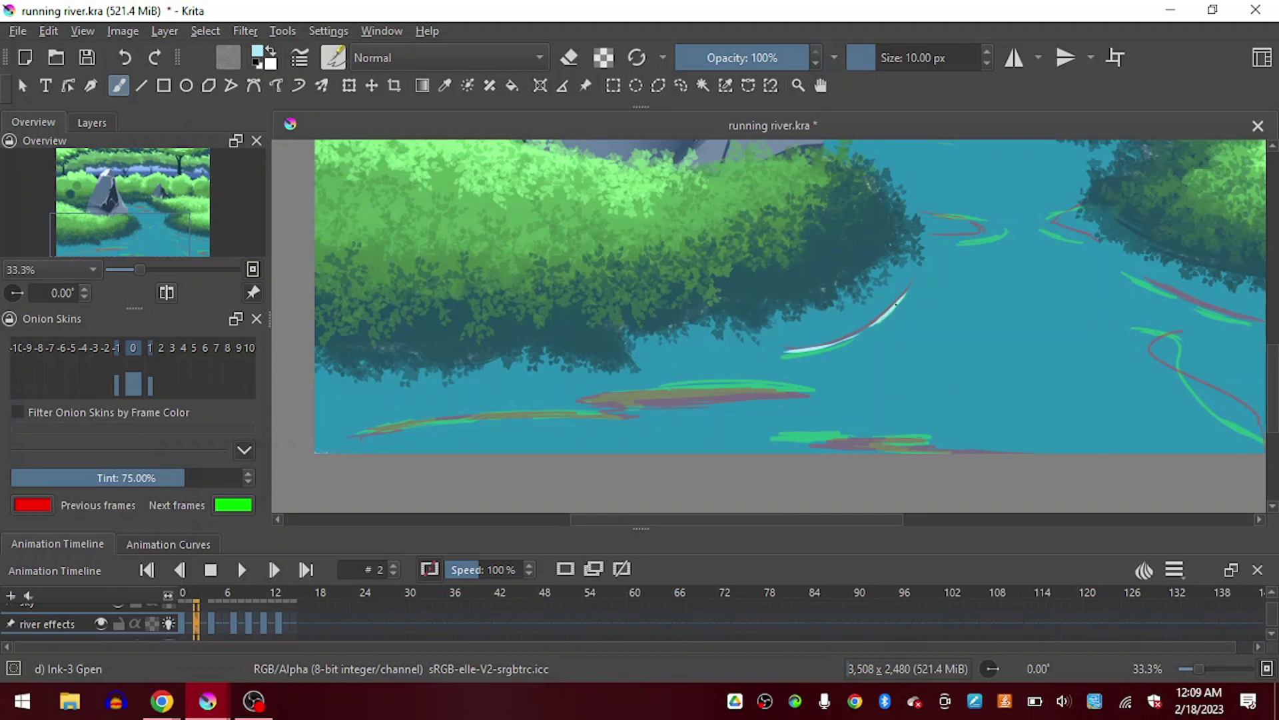
Draw the bank-edge highlights and the winding highlight on frame 2 of river effects, cleaning them up with the eraser.
drag(896, 305, 589, 257)
drag(857, 280, 877, 317)
key(e)
drag(1102, 365, 1032, 381)
drag(986, 313, 852, 346)
drag(848, 305, 911, 326)
drag(920, 329, 968, 339)
key(e)
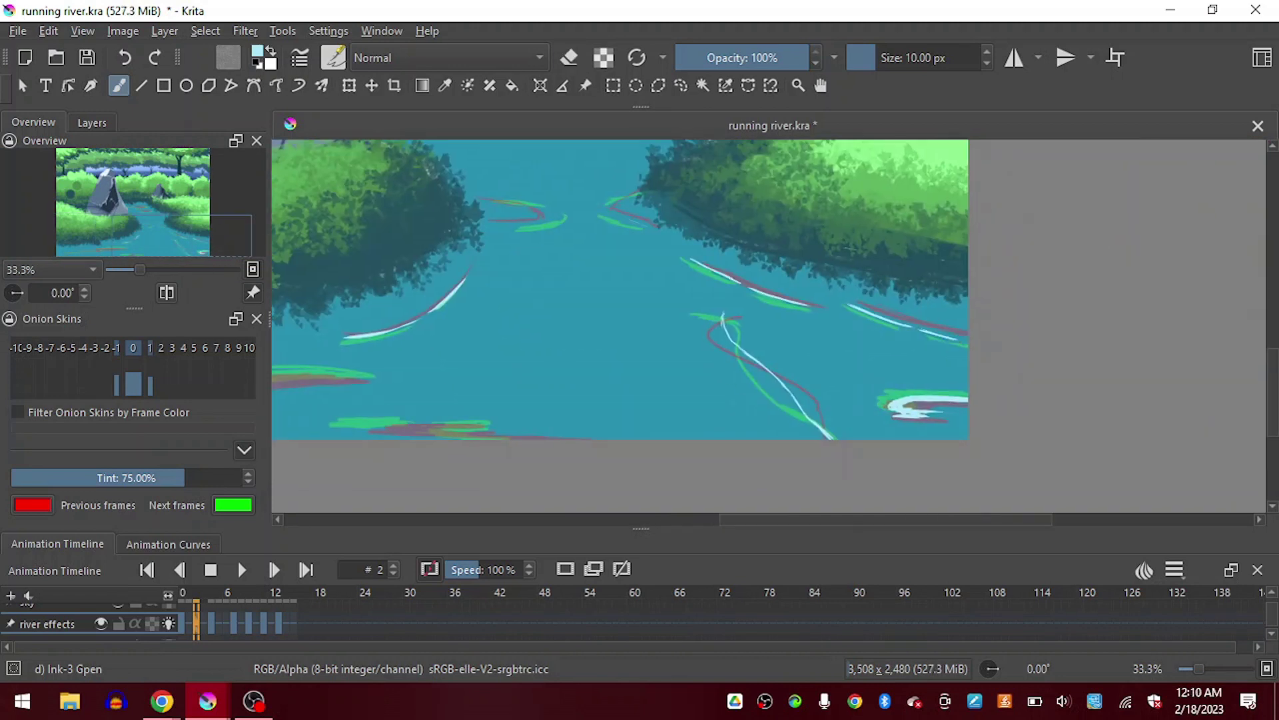
Draw the mid-channel ripples and the upstream highlight beside the large rock on frame 2 of river effects.
drag(113, 179, 171, 217)
drag(453, 249, 467, 251)
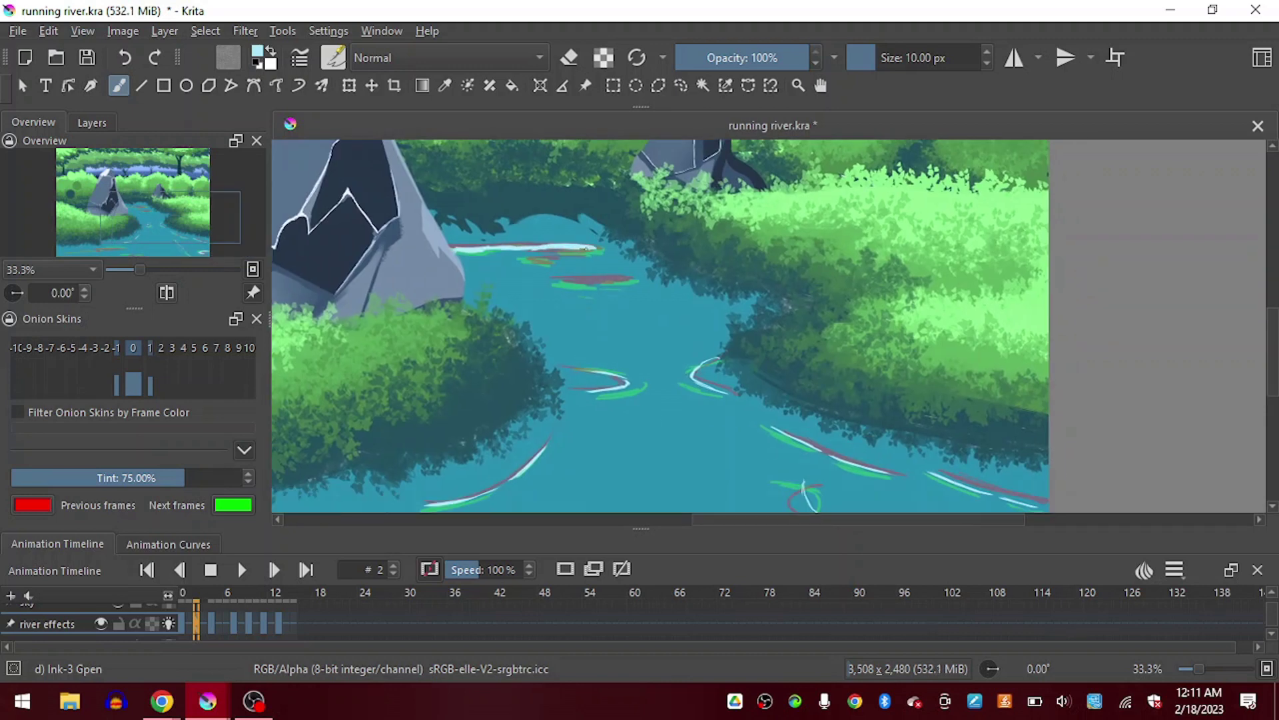
drag(622, 280, 631, 279)
Insert an in-between keyframe on frame 6 of river effects, shifting the following keyframe to frame 8.
right_click(225, 625)
click(282, 548)
right_click(224, 625)
click(286, 564)
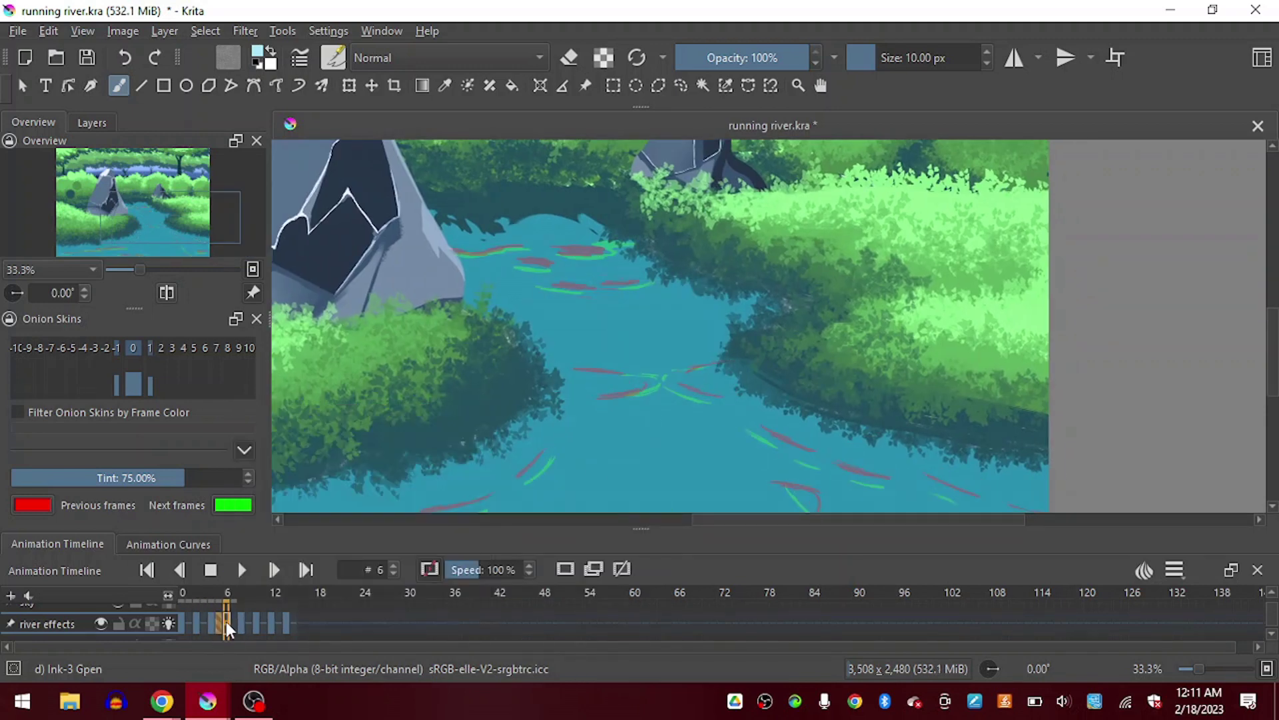
Fit the whole painting in view and save the running river.kra file.
key(2)
click(17, 31)
click(43, 118)
Play the animation with the river effects onion skins off, returning to frame 6 with them on.
click(169, 624)
click(242, 570)
scroll(372, 399, down, 1)
click(242, 571)
click(227, 624)
click(169, 624)
Draw the long highlight below the left bank, the bottom-edge patches and the winding line on frame 6 of river effects.
scroll(526, 473, up, 3)
drag(396, 415, 357, 419)
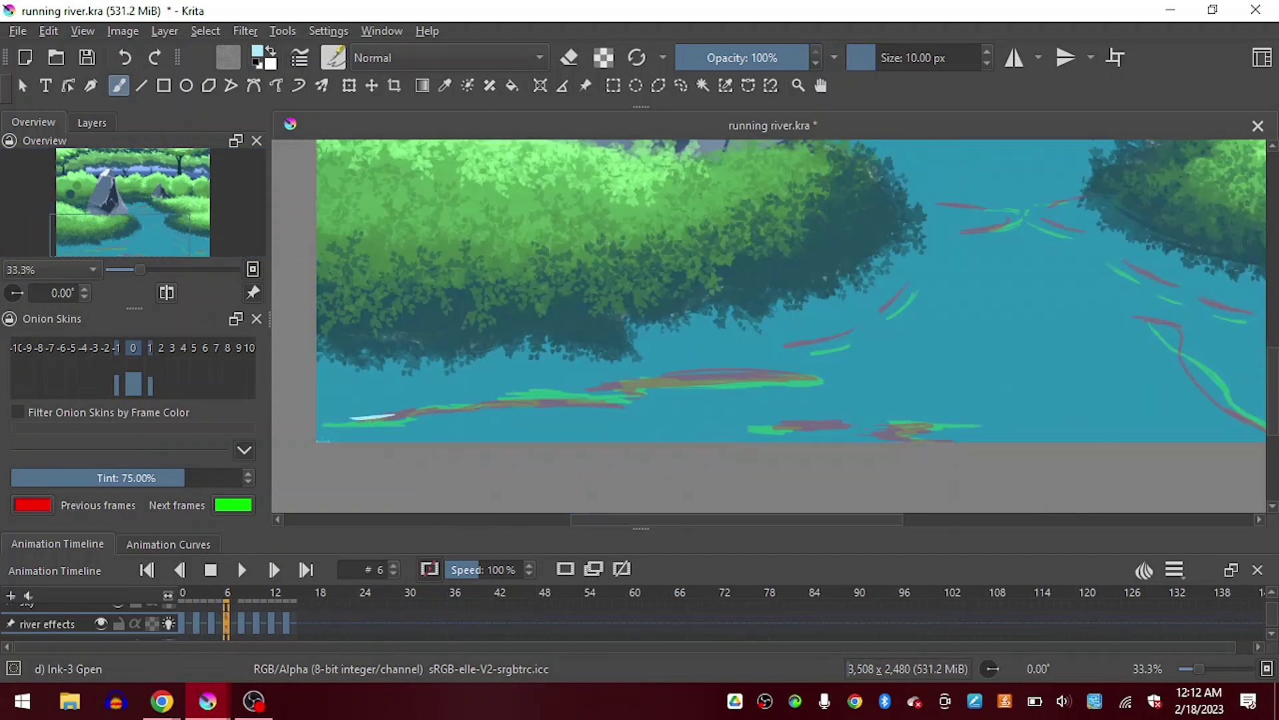
drag(539, 395, 821, 379)
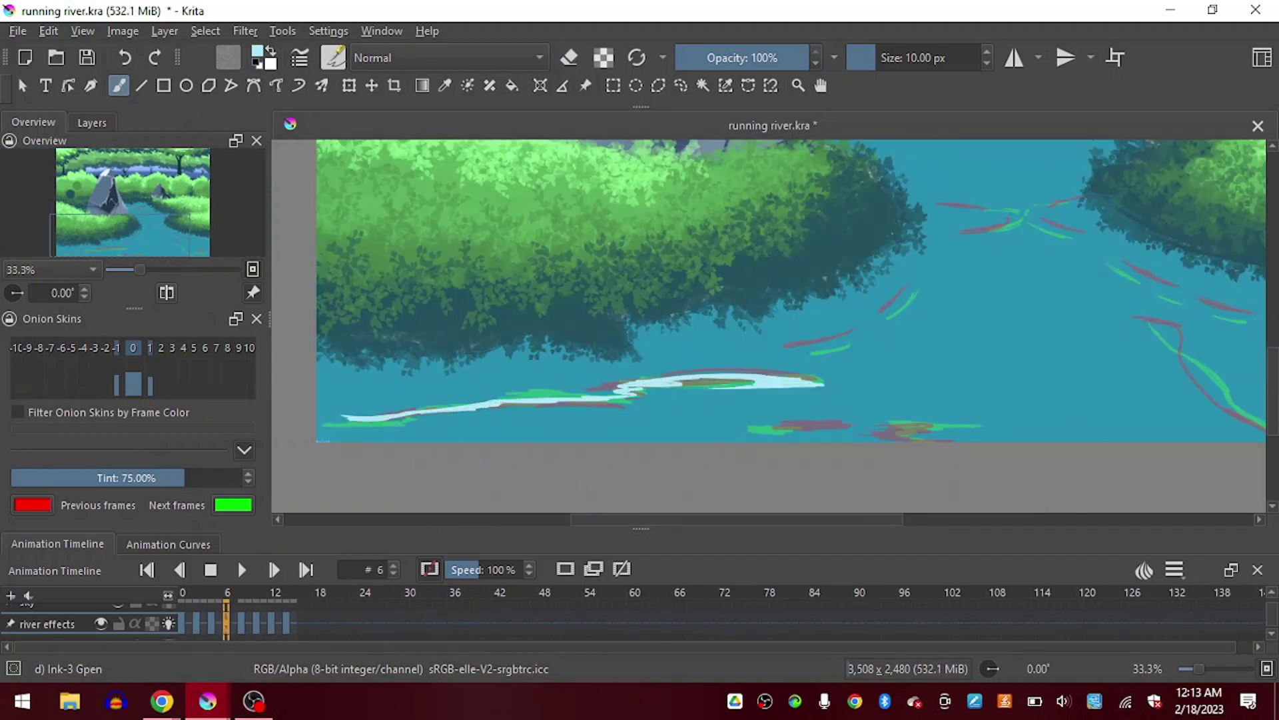
drag(682, 403, 395, 356)
drag(860, 269, 903, 312)
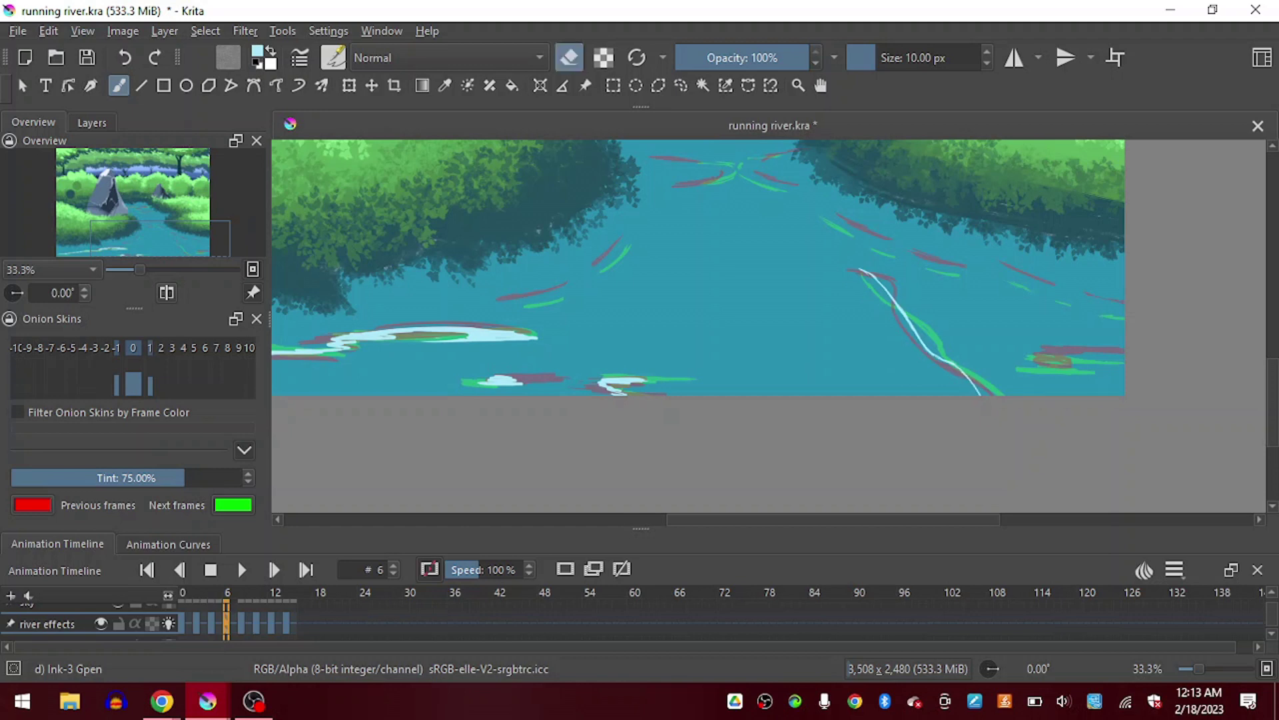
Draw the mid-channel and upstream ripples on frame 6 of river effects.
drag(222, 223, 220, 210)
drag(706, 223, 700, 324)
drag(686, 322, 726, 324)
drag(683, 343, 731, 338)
drag(629, 236, 668, 238)
drag(562, 205, 610, 198)
Add a blank keyframe after frame 8 of river effects and draw the winding highlight on frame 12.
click(249, 624)
click(564, 568)
drag(129, 231, 155, 250)
click(284, 625)
click(271, 624)
drag(706, 319, 787, 416)
Compare the neighbouring keyframes and draw short dashes along the right bank on frame 10 of river effects.
click(241, 624)
click(286, 625)
click(256, 624)
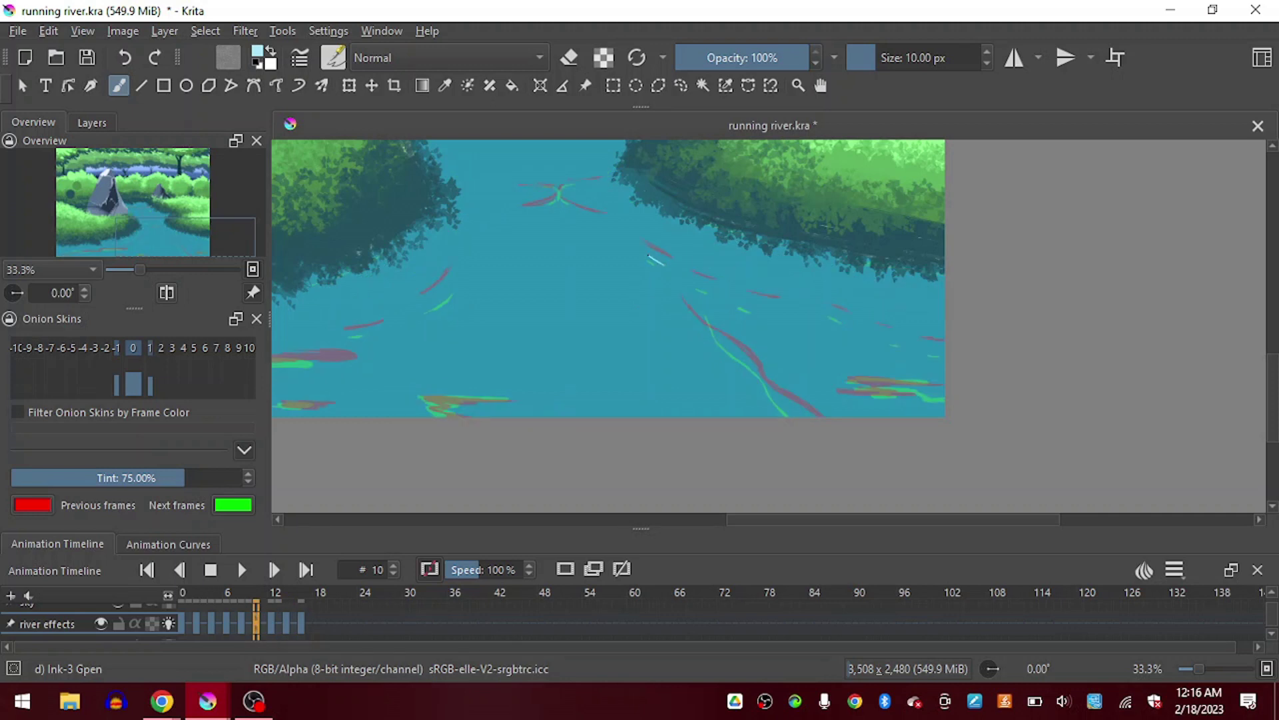
drag(693, 280, 716, 288)
drag(740, 302, 765, 309)
Draw the long highlight below the left bank and the nearby water strokes, refining them with the eraser.
drag(163, 238, 99, 247)
key(e)
drag(311, 347, 723, 310)
key(e)
mouse_move(875, 258)
mouse_down()
mouse_move(730, 326)
mouse_move(752, 316)
mouse_up()
drag(611, 244, 643, 247)
key(e)
Zoom out to the whole painting and play the river animation as a check.
click(47, 270)
click(27, 203)
click(242, 571)
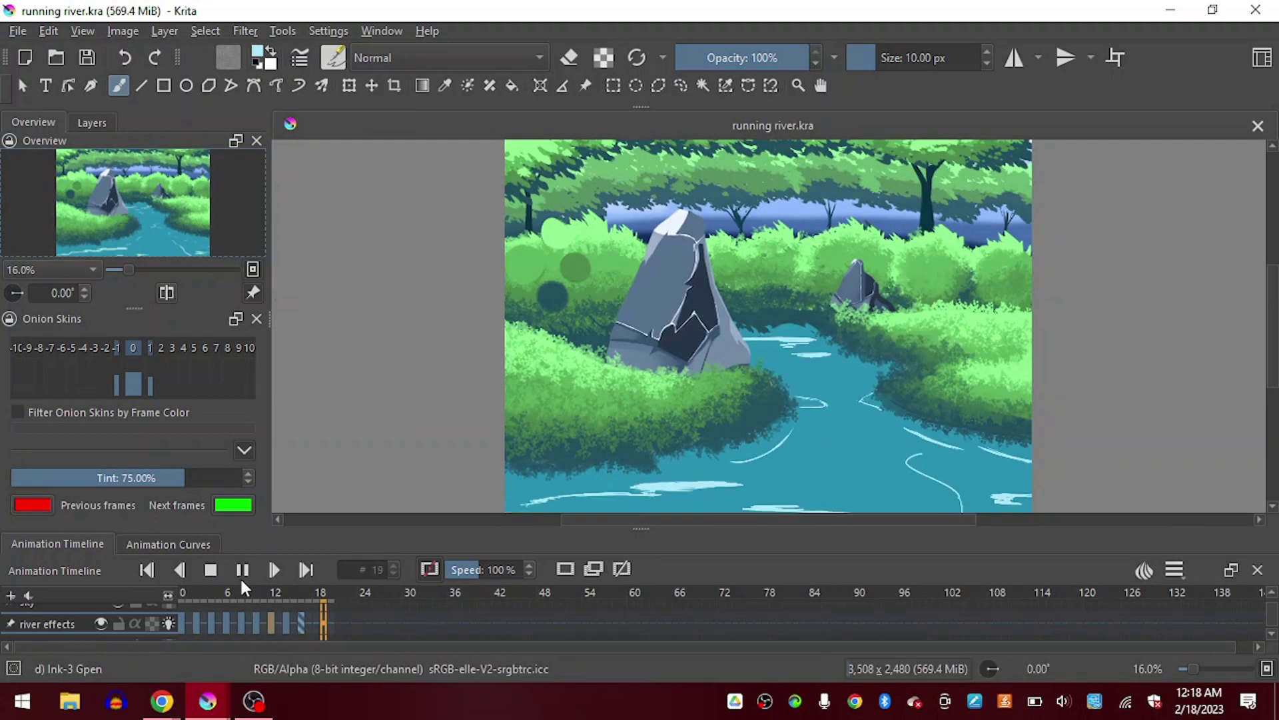
scroll(148, 203, down, 2)
scroll(147, 202, up, 1)
click(243, 571)
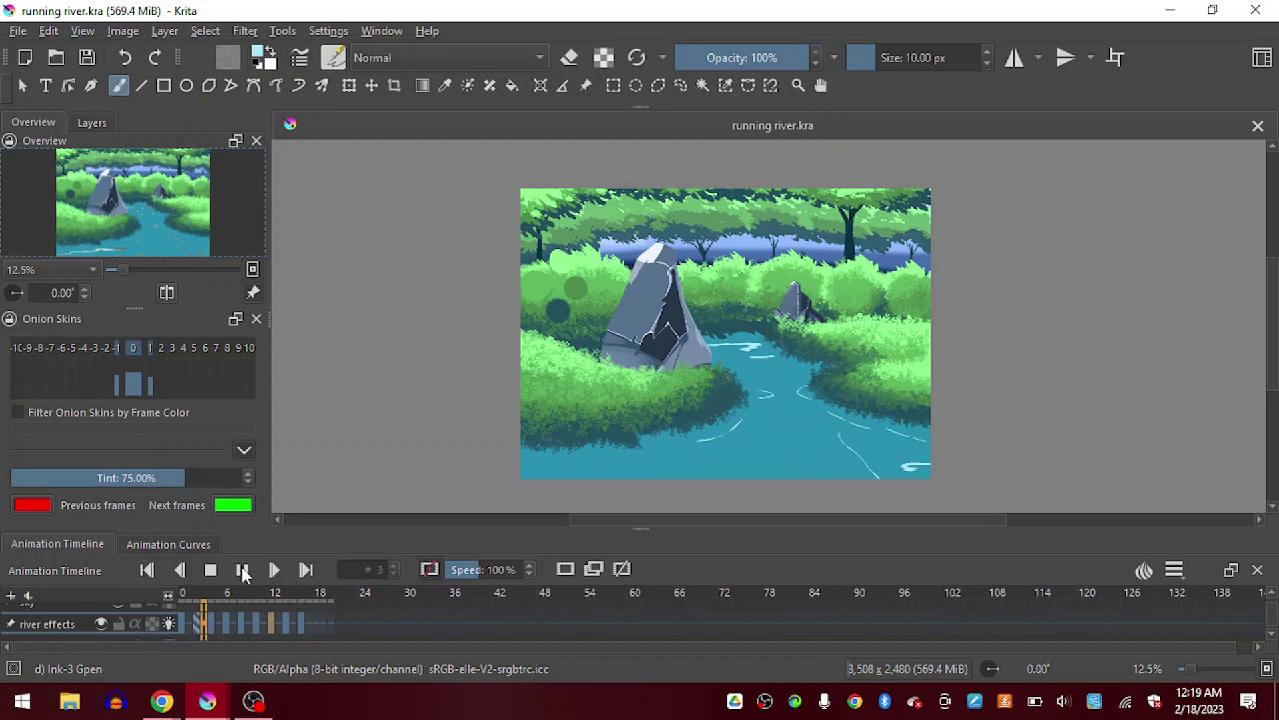
Insert an in-between keyframe after frame 12 of river effects, placing it on frame 14.
right_click(274, 618)
mouse_move(400, 510)
click(547, 512)
Draw the long wavy highlight below the left bank and the small patch beside it on frame 14 of river effects.
scroll(520, 489, up, 4)
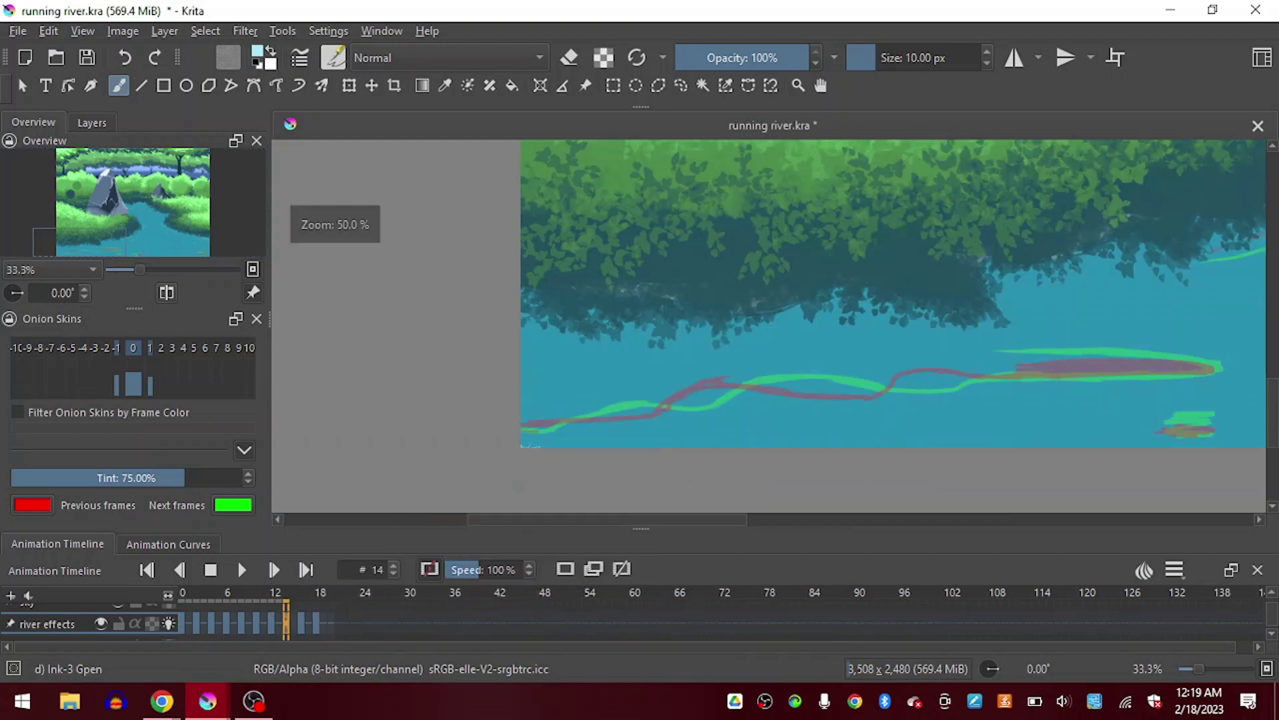
drag(522, 423, 600, 409)
drag(577, 417, 1003, 383)
drag(977, 384, 1205, 367)
key(e)
mouse_move(1117, 357)
mouse_down()
mouse_move(1220, 370)
mouse_move(1166, 360)
mouse_up()
key(e)
key(e)
drag(1167, 418, 1212, 433)
Draw the bottom-centre patch and the winding highlight between the onion-skin guides on frame 14.
drag(100, 242, 158, 244)
drag(750, 394, 803, 429)
drag(161, 242, 196, 245)
drag(817, 259, 943, 405)
key(e)
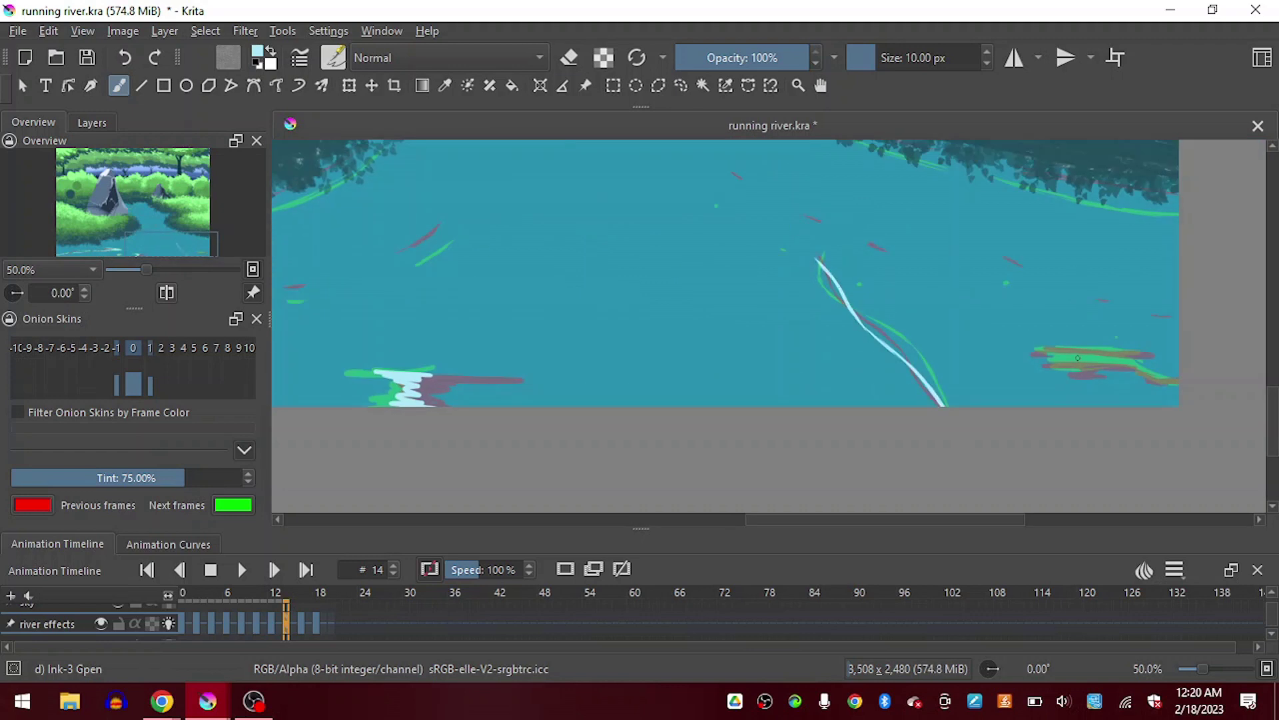
Draw the highlight patch in the river's lower-right corner on frame 14, trimming it with the eraser.
drag(1056, 358, 1158, 381)
key(e)
drag(1126, 379, 1178, 388)
drag(1054, 351, 1126, 351)
key(e)
Draw the thin highlights along the right bank's waterline on frame 14 and clean up their edges.
drag(172, 244, 188, 241)
key(e)
key(e)
drag(833, 194, 940, 218)
drag(187, 244, 171, 237)
drag(815, 202, 882, 227)
key(e)
key(e)
Draw the mid-channel ripple and the small highlight at the right bank's tip on frame 14.
drag(172, 238, 165, 228)
drag(778, 264, 746, 252)
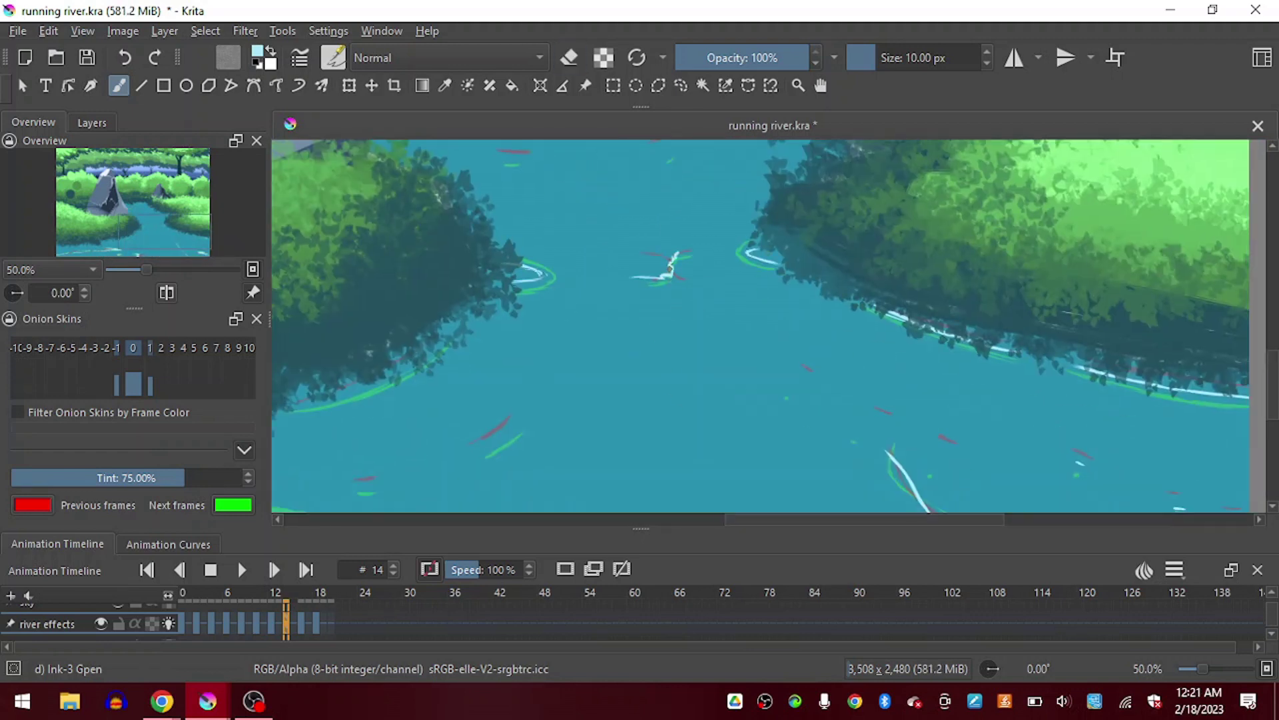
key(e)
key(e)
drag(631, 276, 651, 275)
drag(711, 254, 696, 254)
Draw the small ripples in the channel above the bank tips on frame 14 of river effects.
drag(165, 231, 168, 222)
drag(462, 258, 480, 258)
key(e)
key(e)
drag(616, 253, 629, 249)
Draw the highlight beside the large rock and refine the farthest upstream highlight on frame 14.
drag(168, 222, 160, 216)
drag(406, 240, 489, 246)
key(e)
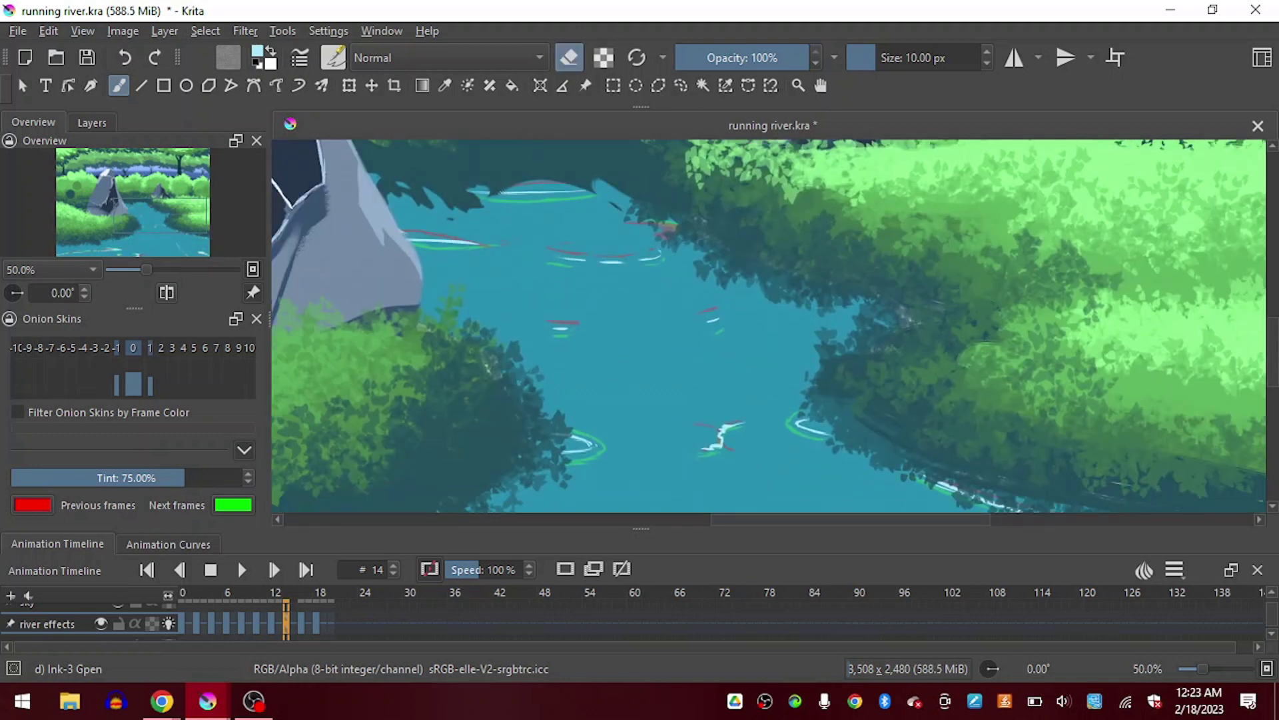
drag(518, 192, 587, 191)
Touch up a small ripple in the lower part of the river on frame 14.
scroll(566, 443, down, 2)
drag(175, 205, 171, 234)
scroll(768, 326, up, 3)
drag(747, 391, 739, 398)
scroll(686, 413, down, 3)
Scrub back to frame 0 and play the complete animation at a reduced zoom.
drag(324, 624, 181, 624)
key(2)
click(242, 569)
scroll(446, 505, down, 2)
drag(168, 229, 169, 261)
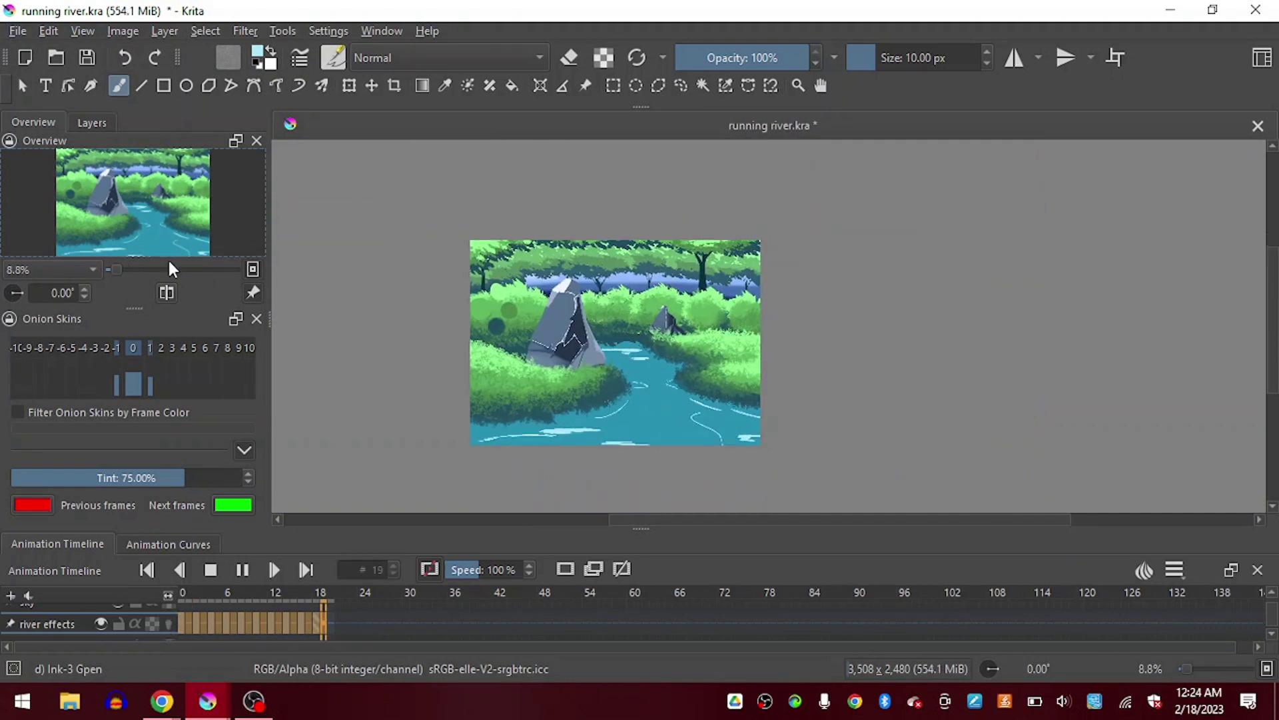
click(242, 570)
Step through the river effects keyframes with onion skins and touch up the winding highlight on frame 18.
click(197, 624)
click(211, 623)
scroll(699, 424, up, 4)
key(e)
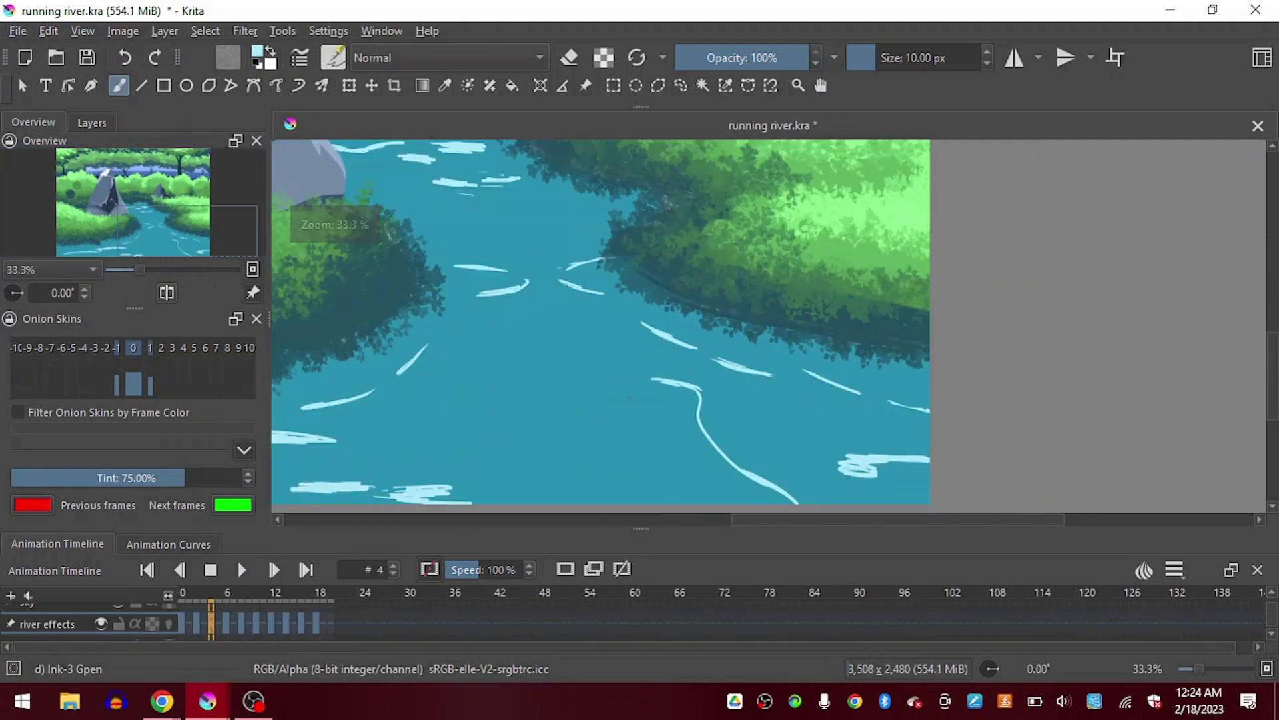
click(257, 623)
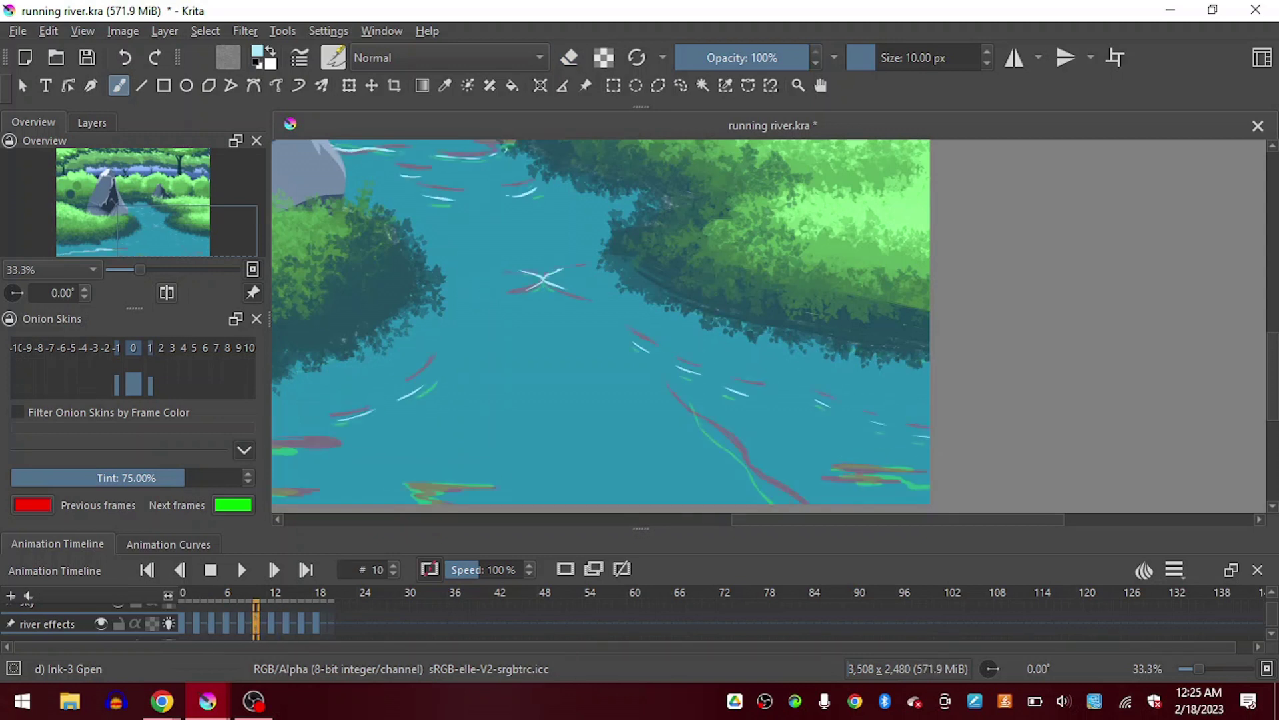
drag(256, 624, 316, 625)
drag(662, 368, 668, 397)
drag(324, 624, 183, 622)
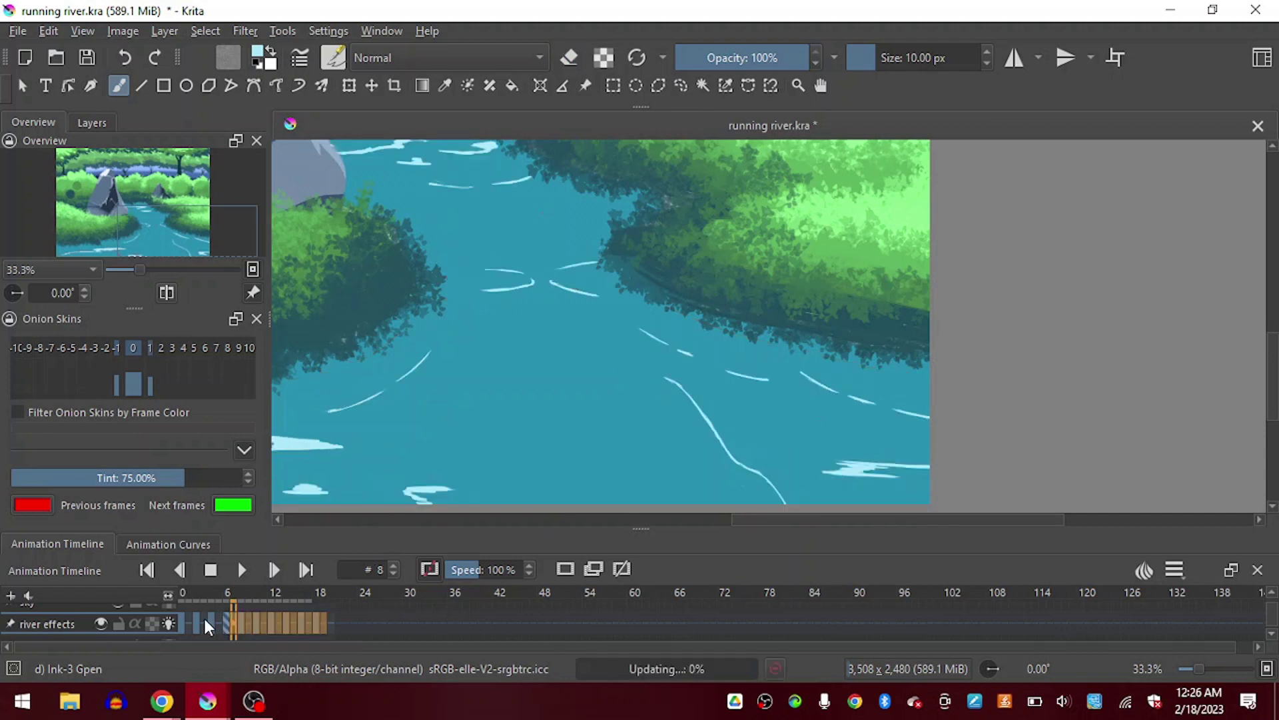
Fit the painting in view and play the animation to check the touched-up frames.
key(2)
click(242, 570)
click(242, 570)
Rework the upper end of the winding highlight on frame 0 of river effects with the brush and eraser.
click(181, 624)
scroll(946, 490, up, 4)
key(e)
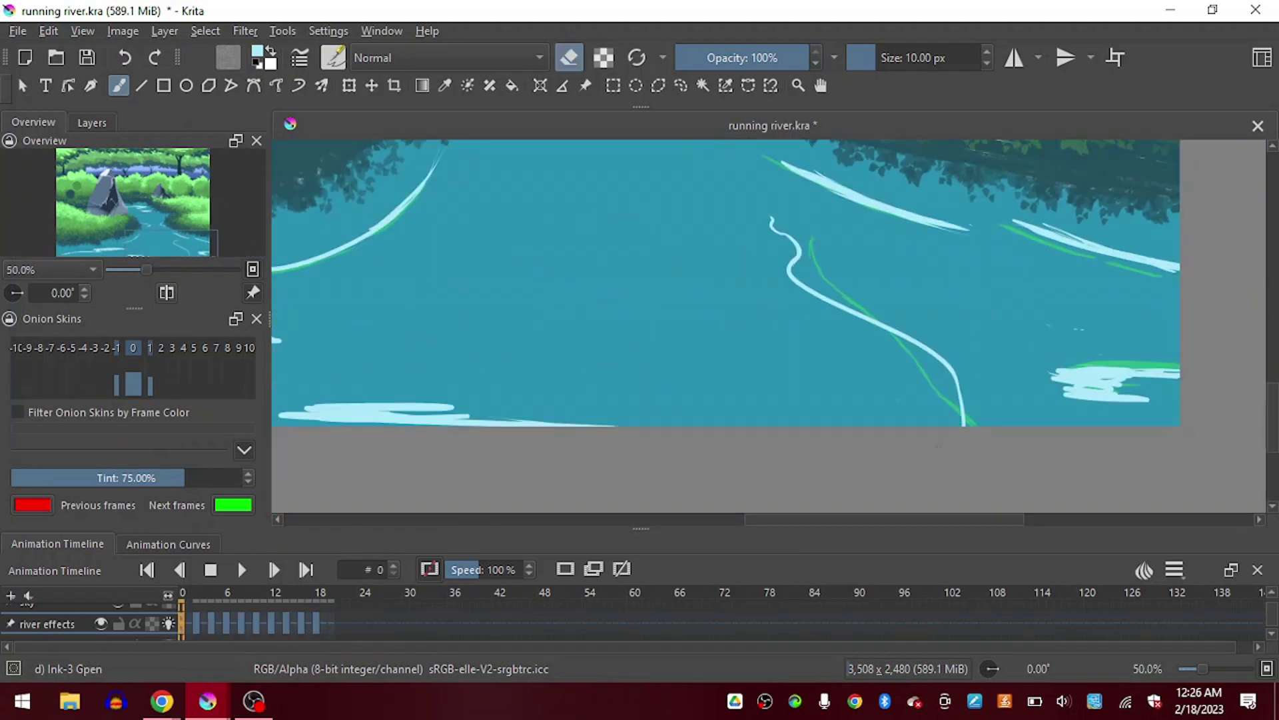
Play the animation with the whole painting in view and save the running river.kra file.
key(2)
click(242, 569)
key(ctrl+s)
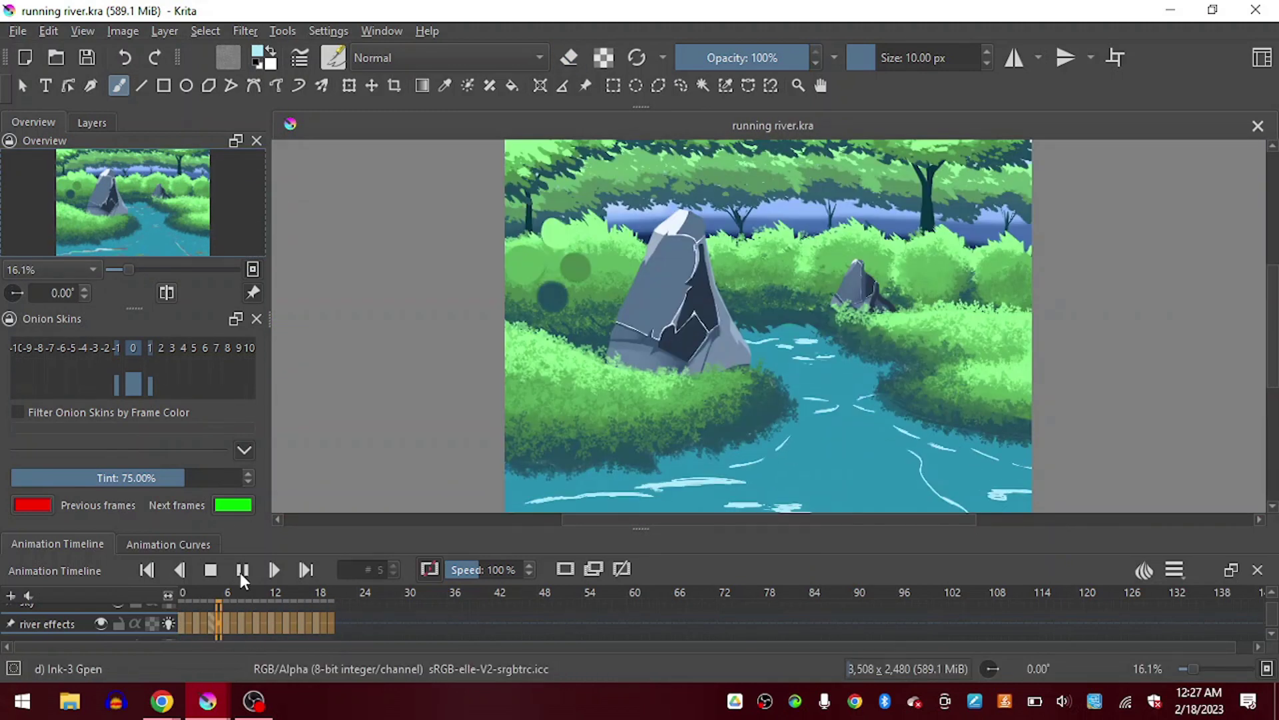
click(242, 572)
Draw the bottom-edge patch and the long highlight below the left bank on frame 2, refining them with the eraser.
mouse_move(287, 623)
mouse_down()
mouse_move(218, 623)
mouse_move(315, 627)
mouse_move(197, 628)
mouse_up()
scroll(568, 459, up, 3)
drag(910, 363, 970, 375)
drag(974, 363, 886, 360)
key(e)
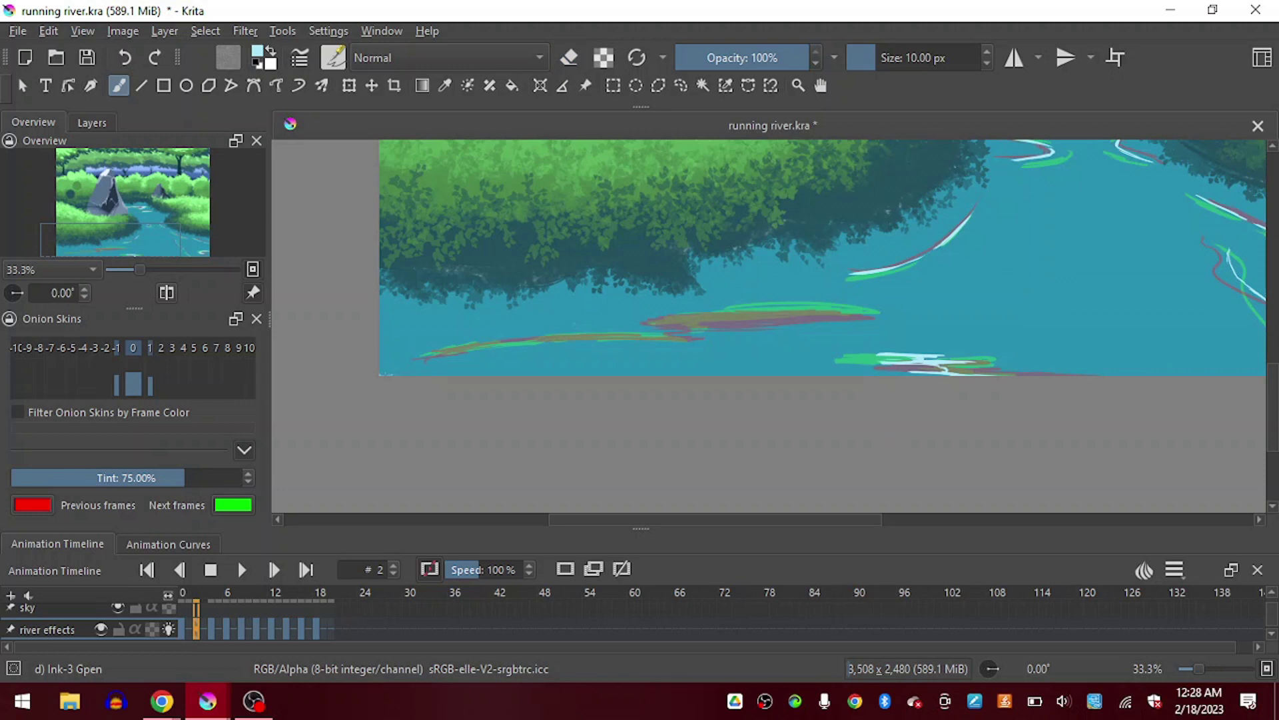
drag(424, 357, 860, 313)
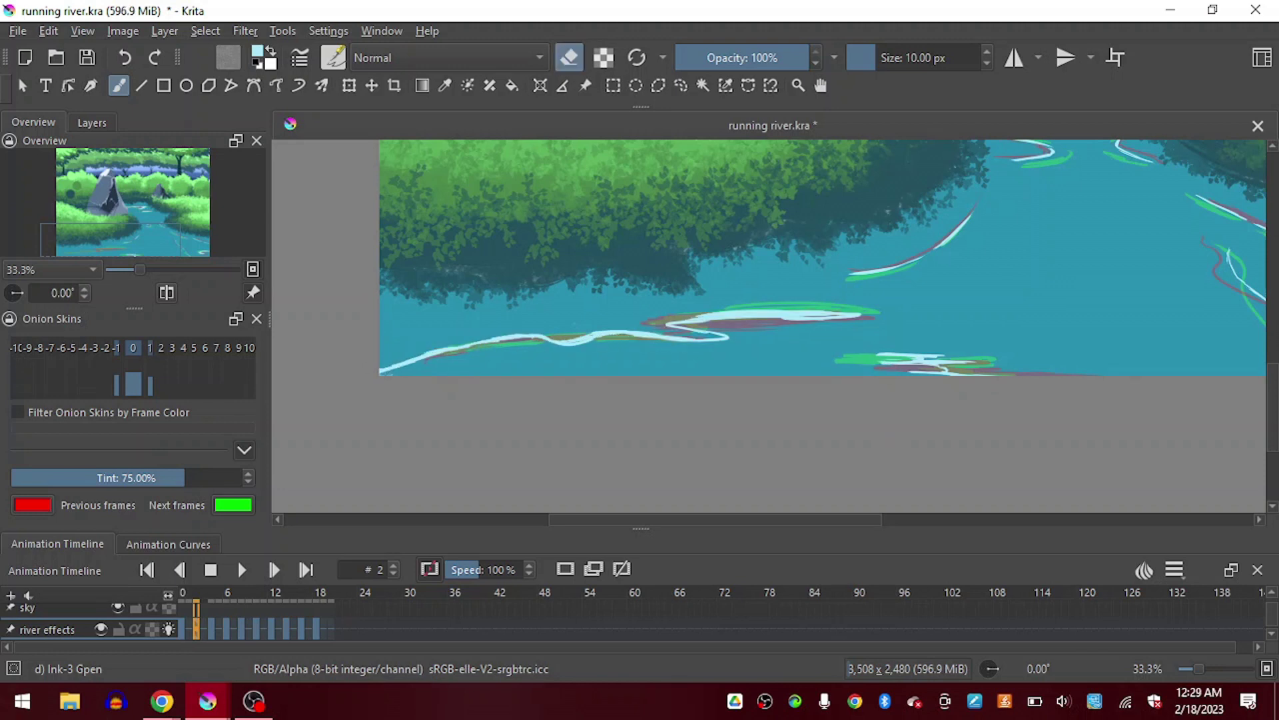
key(e)
Save the file and play the animation to check the new highlights on frame 2.
scroll(501, 480, down, 2)
key(ctrl+s)
click(252, 270)
click(242, 571)
scroll(420, 416, down, 2)
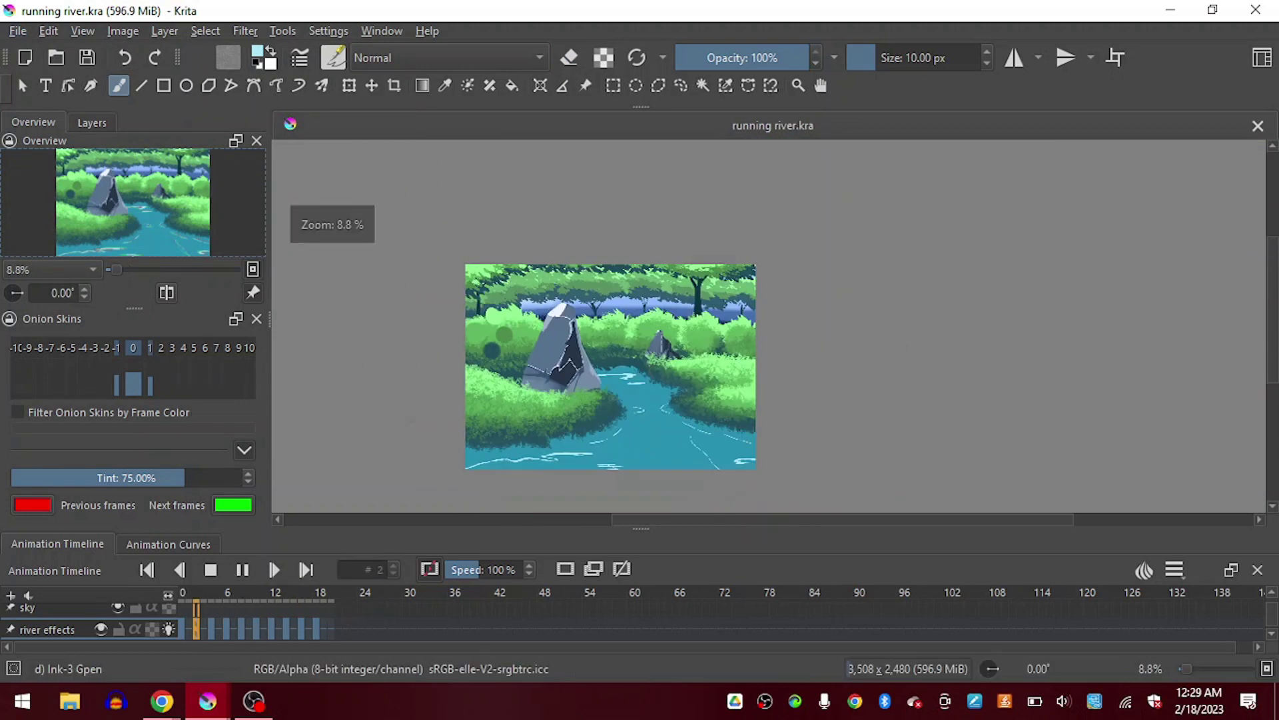
click(242, 571)
Draw the missing highlight patches along the river's bottom edge on frame 10 of river effects.
click(212, 629)
click(256, 628)
scroll(608, 466, up, 4)
drag(635, 458, 660, 475)
drag(653, 458, 697, 457)
drag(557, 464, 522, 472)
Play the animation from frame 18 with the whole painting in view and save the file.
click(316, 626)
key(2)
click(242, 570)
click(29, 30)
click(42, 115)
scroll(605, 388, down, 2)
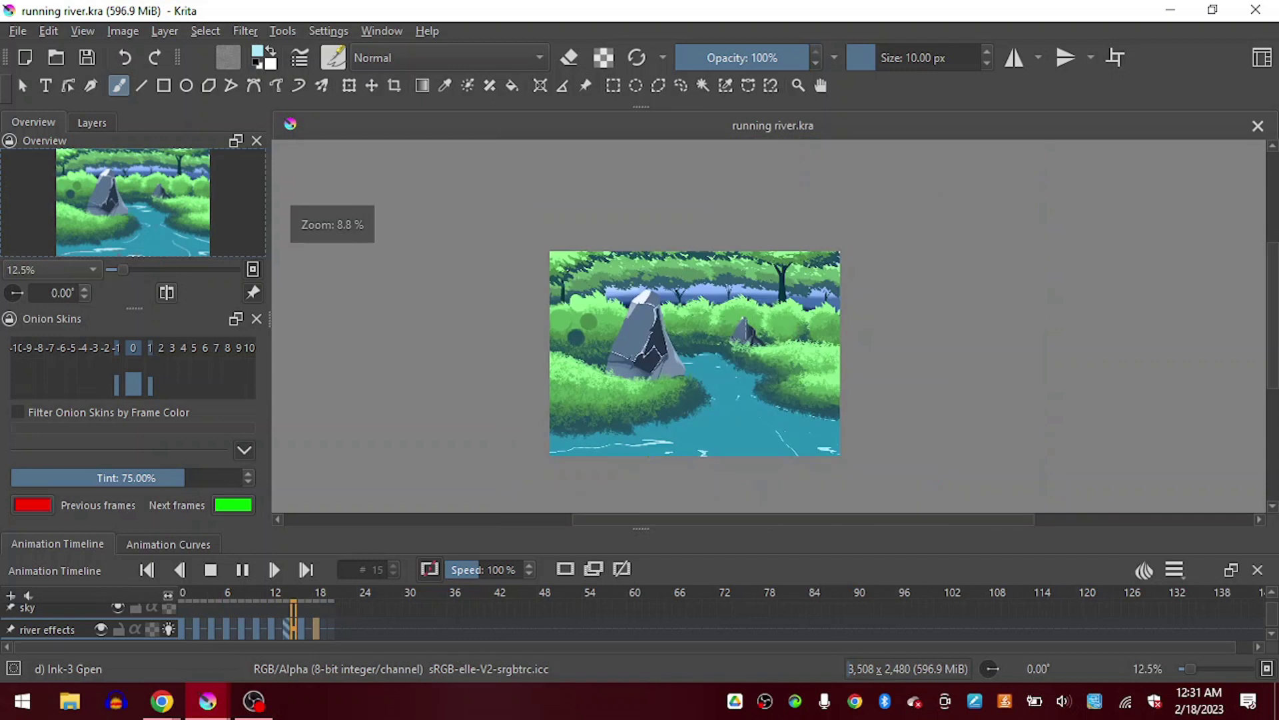
View the whole painting during playback and set the animation's frame rate to 12.
scroll(674, 368, up, 3)
drag(147, 217, 166, 228)
scroll(511, 456, down, 2)
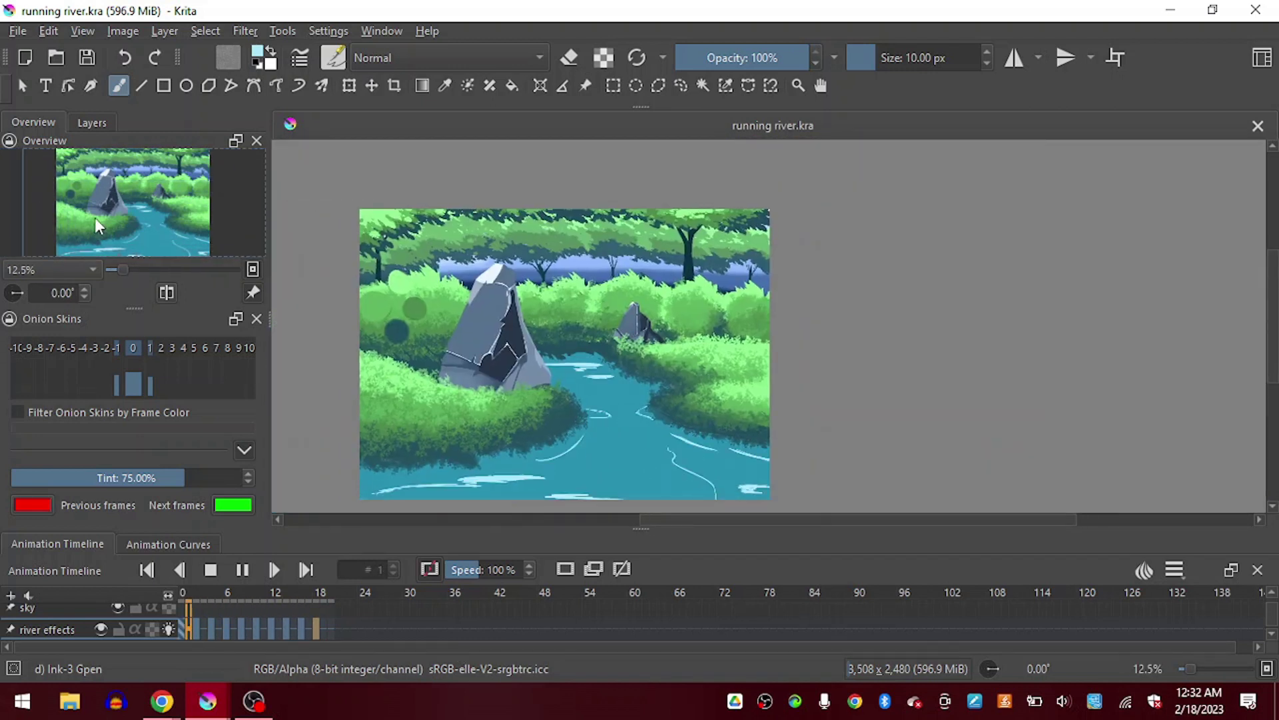
click(1174, 570)
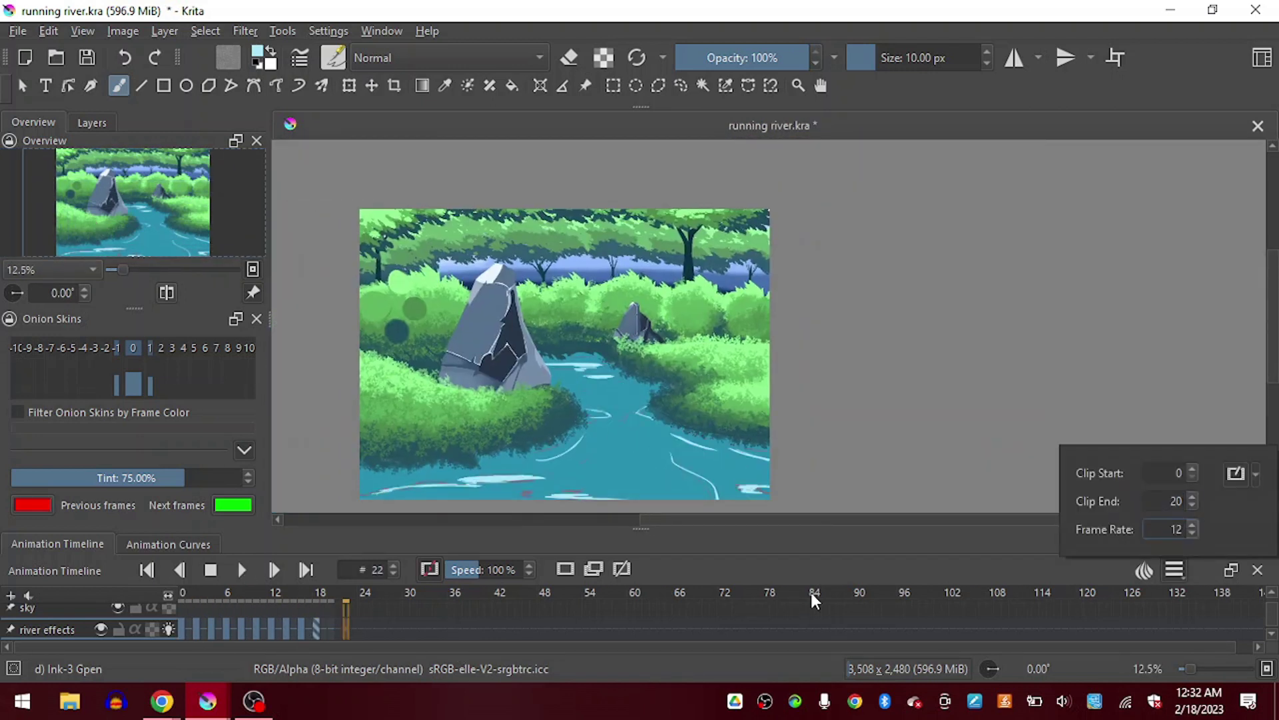
Reshape the white highlight patch near the river's lower-right edge on frame 10 of river effects with the eraser.
click(261, 603)
scroll(787, 510, up, 4)
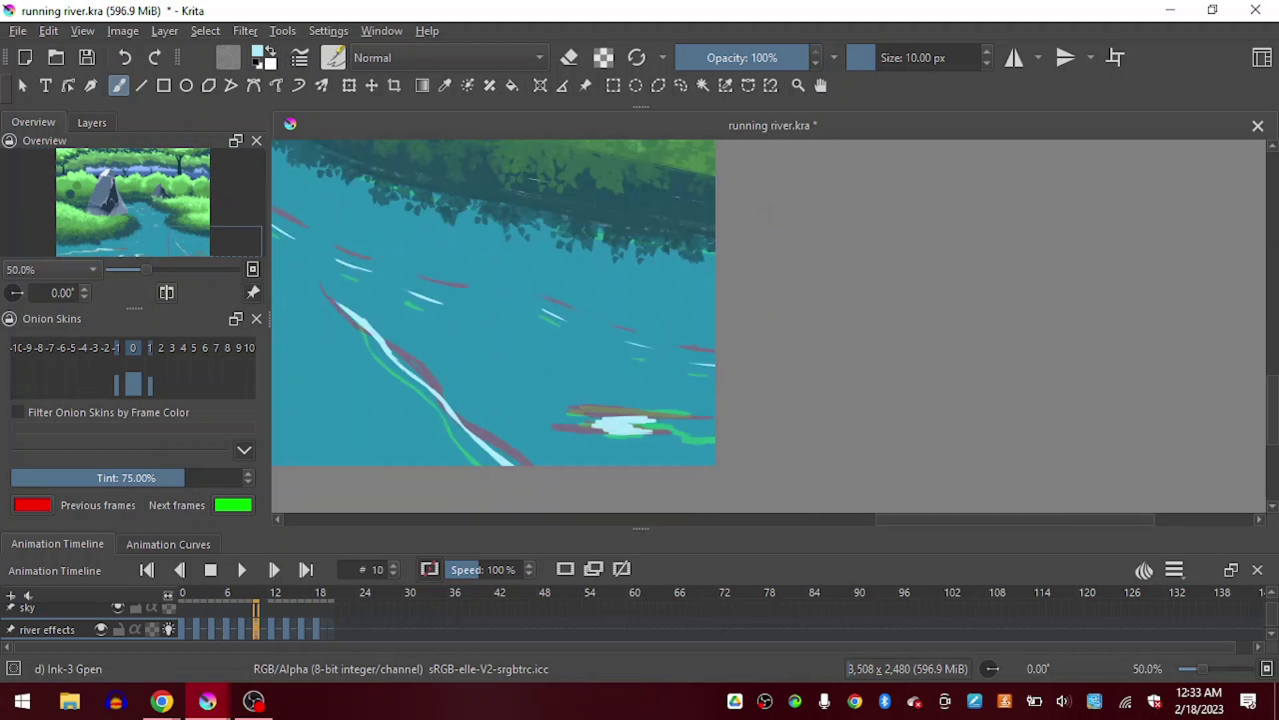
key(e)
mouse_move(597, 422)
mouse_down()
mouse_move(673, 418)
mouse_move(711, 445)
mouse_up()
key(e)
Play the animation with the whole painting in view to check the reshaped patch on frame 10.
scroll(282, 285, down, 1)
drag(158, 241, 186, 240)
scroll(546, 496, down, 3)
click(241, 570)
click(242, 569)
Rework the long highlight below the left bank on frame 2 with brush and eraser strokes.
scroll(106, 237, up, 3)
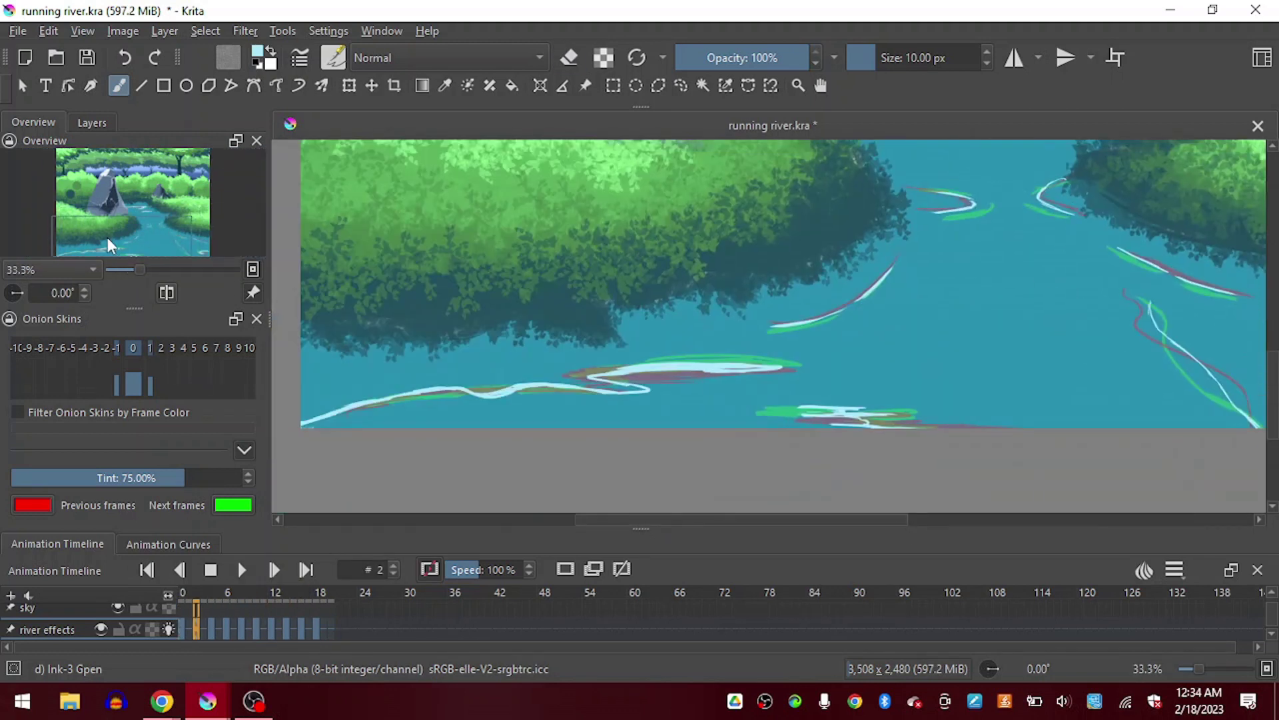
key(e)
key(e)
drag(639, 368, 733, 372)
key(e)
mouse_move(628, 368)
mouse_down()
mouse_move(704, 368)
mouse_move(646, 393)
mouse_up()
Reshape the long highlight below the left bank on frame 4 to follow the neighbouring onion skins.
key(Right)
key(Right)
key(e)
drag(676, 366, 780, 370)
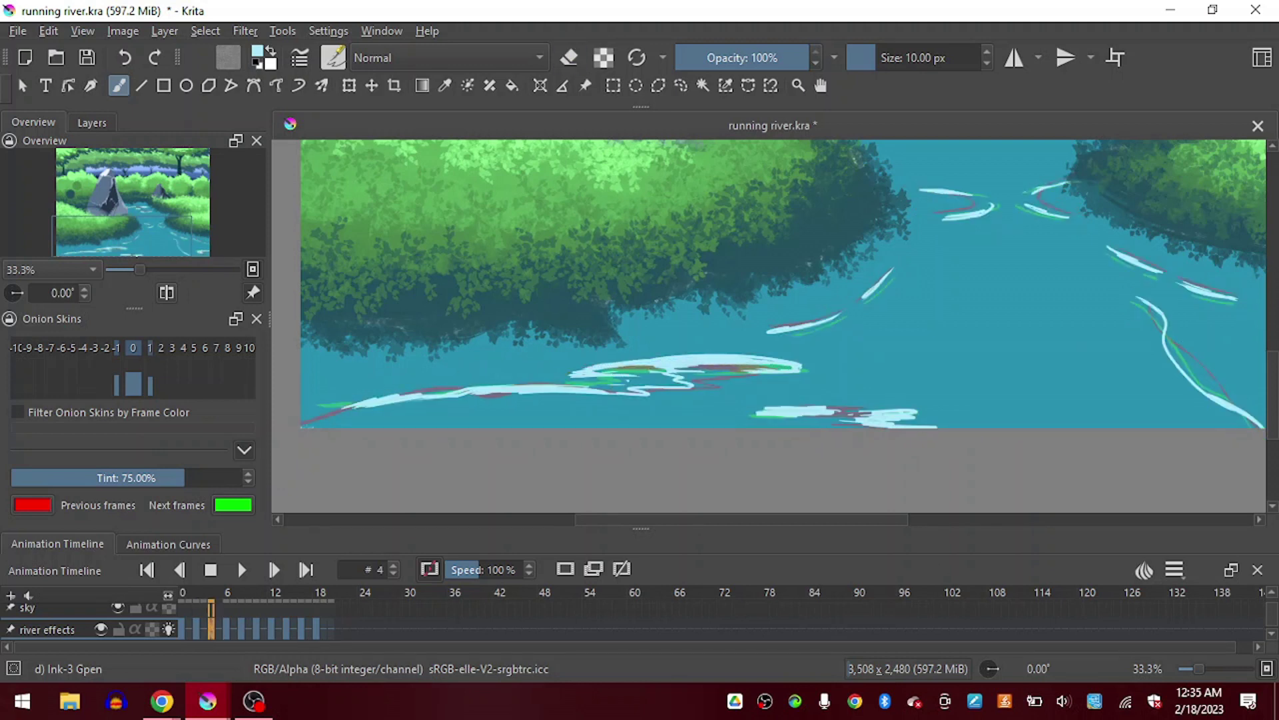
Step through river effects from frame 4 to frame 18, examining the long highlight below the left bank.
key(Right)
key(Right)
key(Right)
key(Right)
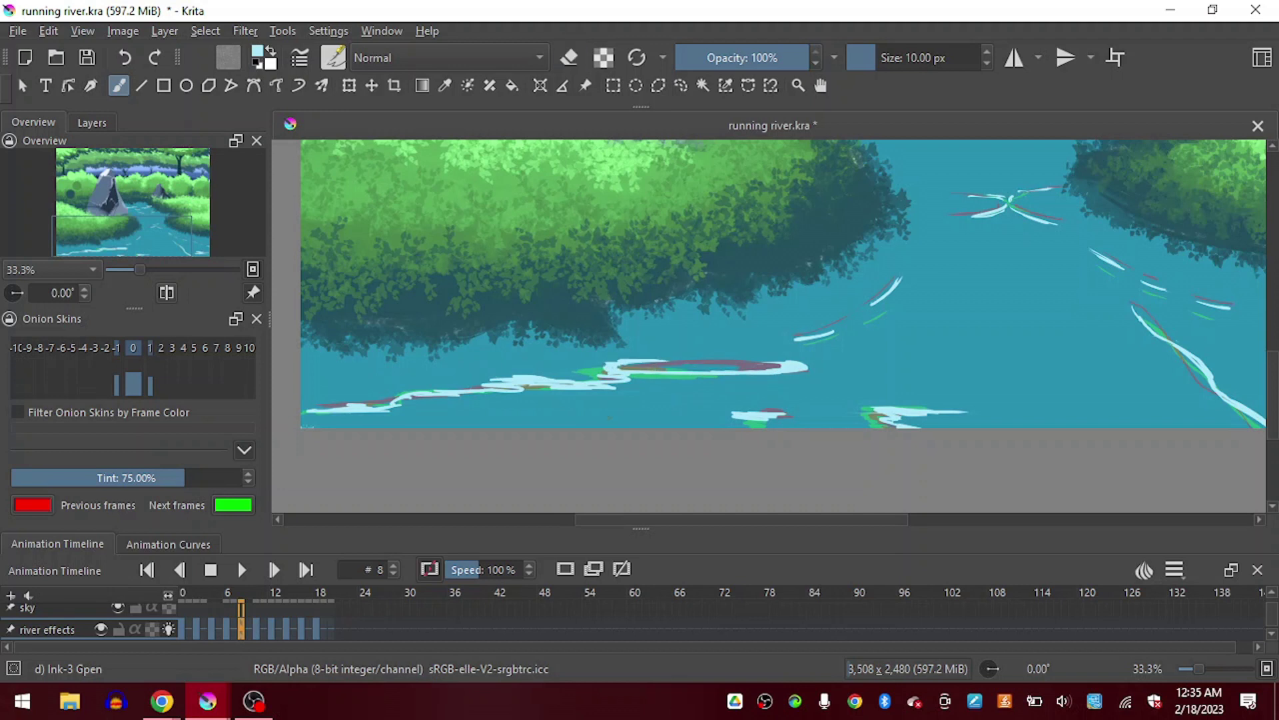
key(Right)
key(Right)
key(Right)
key(Right)
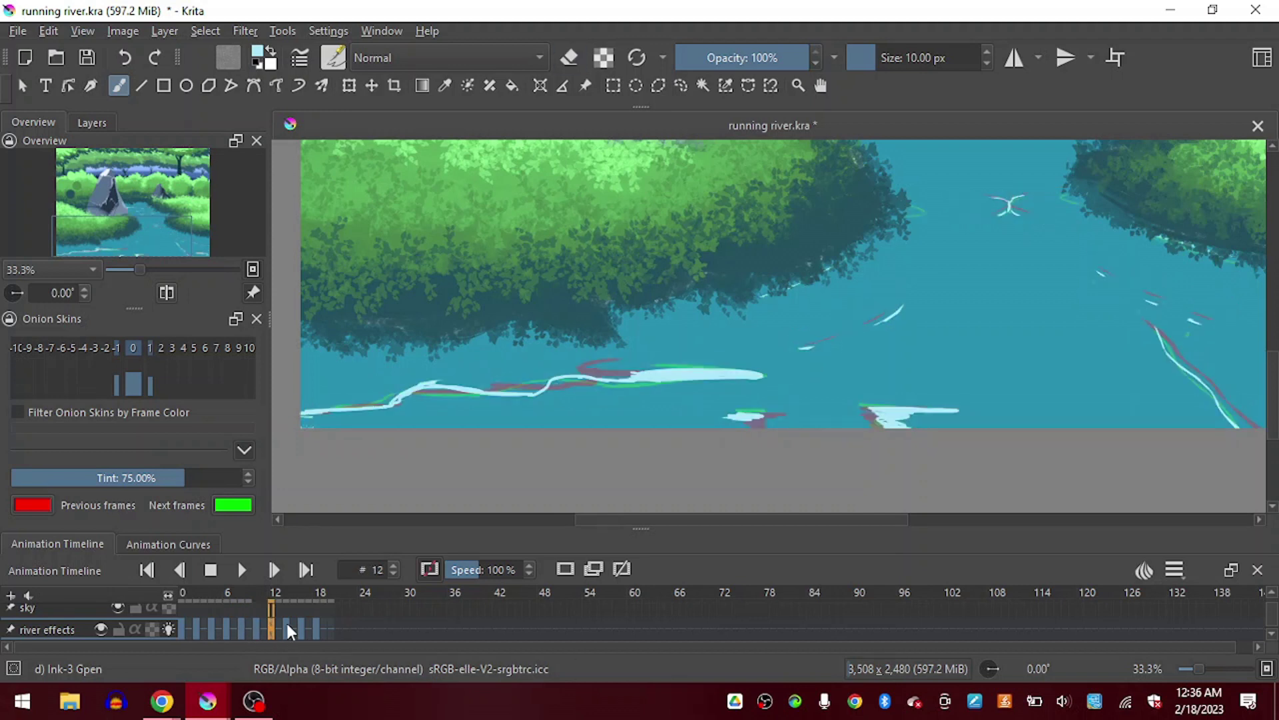
key(Right)
key(Right)
key(Right)
key(Right)
key(Right)
key(Right)
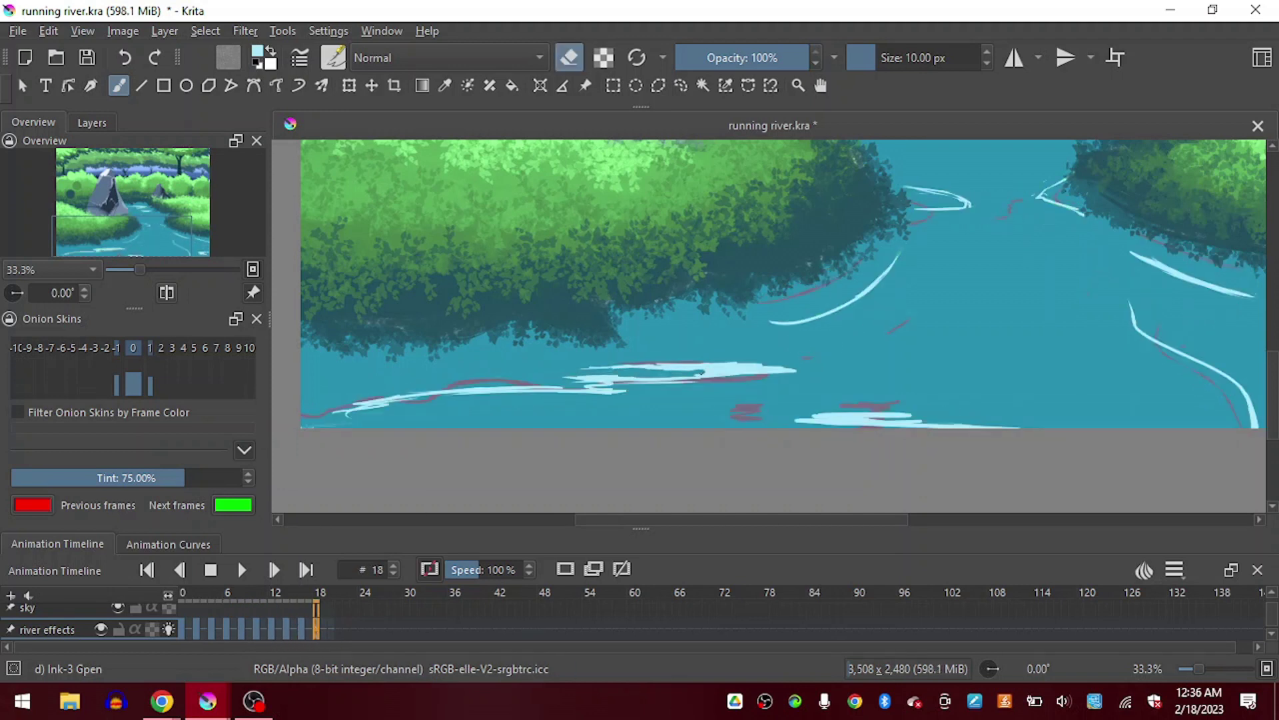
Erase part of the long highlight below the left bank on frame 18 and redraw its upper edge.
key(e)
drag(686, 366, 590, 366)
key(e)
drag(603, 366, 757, 364)
Play the animation zoomed out to check the reworked highlight on frame 18.
scroll(748, 411, down, 2)
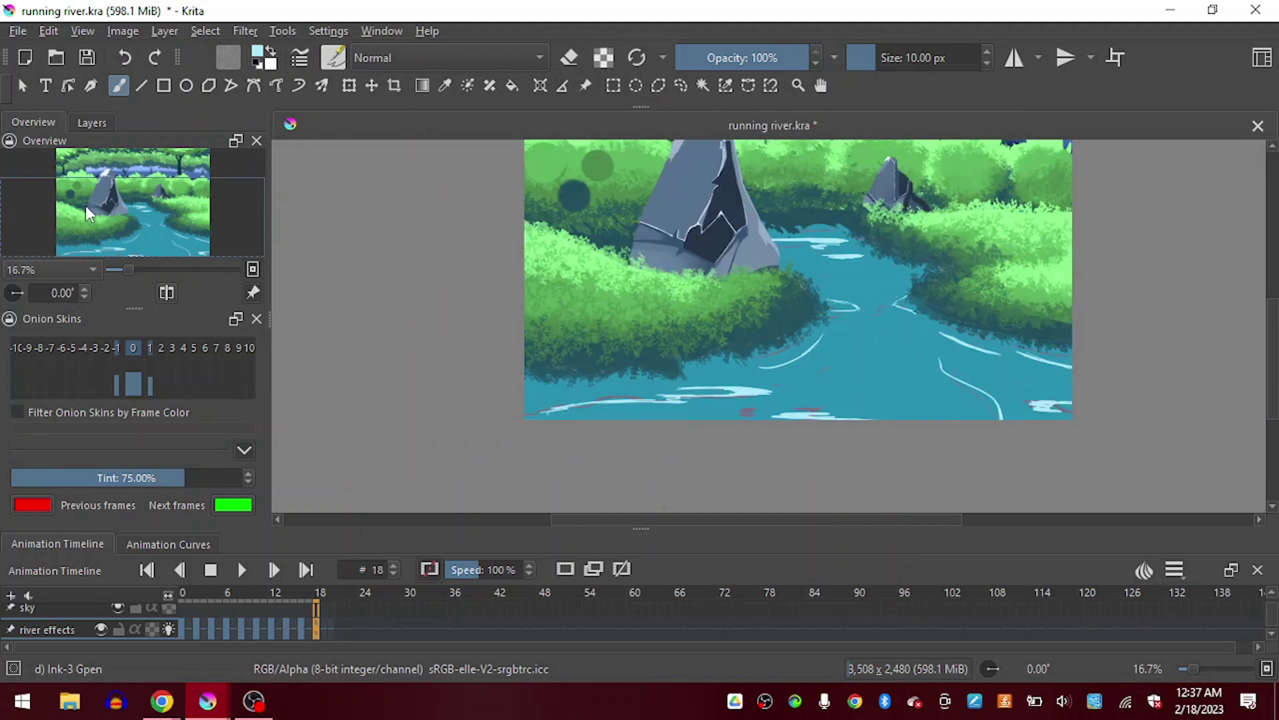
click(243, 571)
click(243, 571)
Compare frames 0 and 2, and erase inside the solid highlight below the left bank on frame 0.
click(183, 625)
scroll(736, 397, up, 4)
click(196, 627)
click(181, 623)
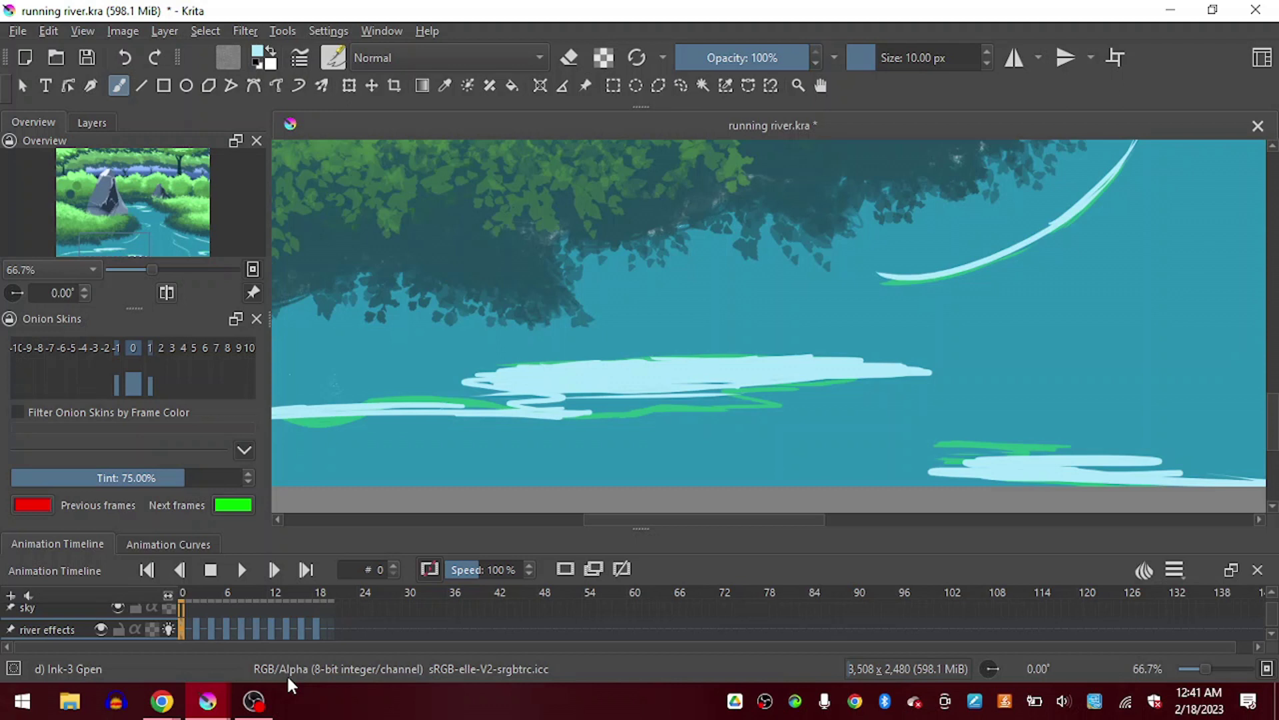
click(197, 628)
click(181, 628)
key(e)
drag(471, 386, 652, 376)
Select all river effects frames, save the file and play the animation with the whole painting in view.
click(198, 629)
drag(331, 629, 182, 629)
click(17, 31)
click(45, 120)
key(2)
click(241, 570)
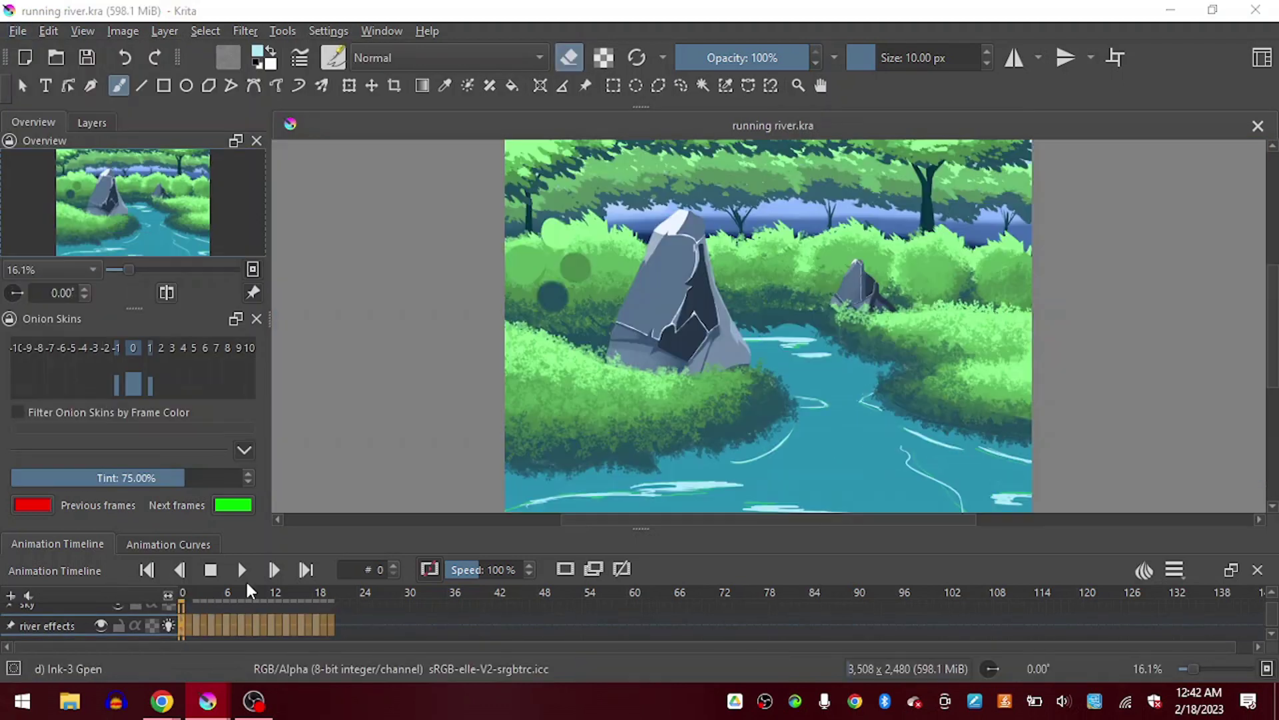
click(384, 627)
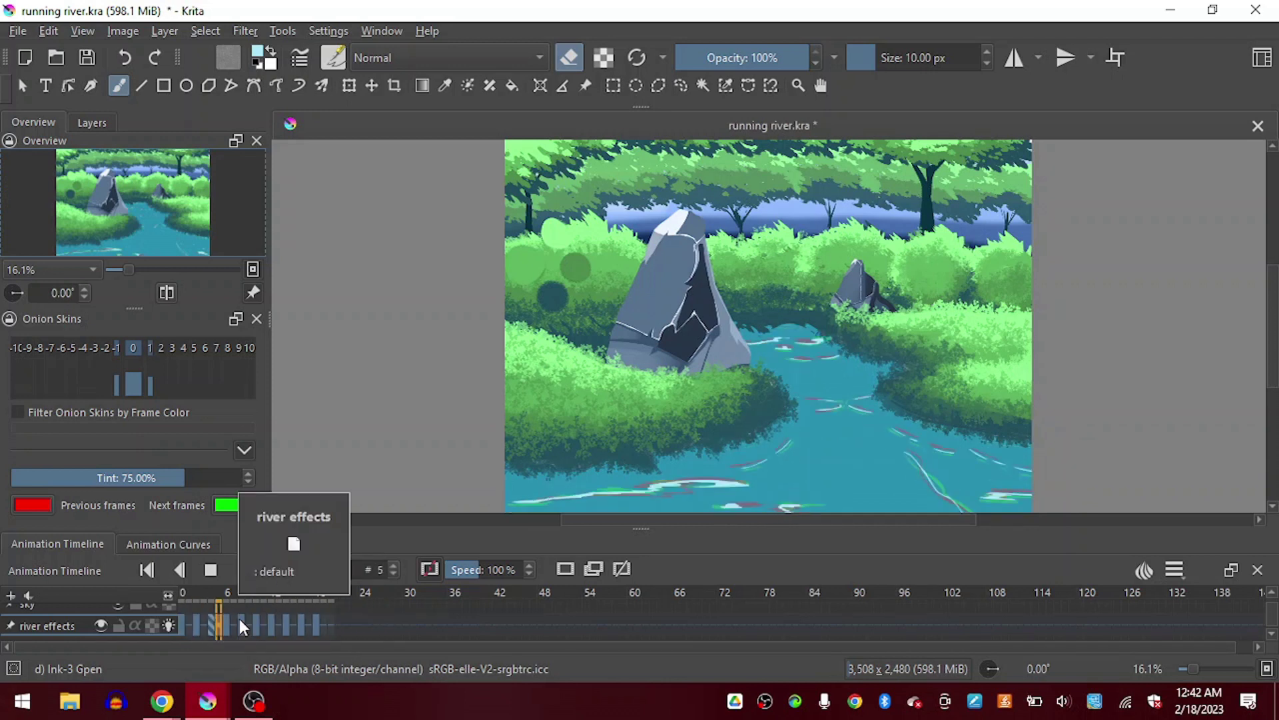
click(242, 570)
Touch up the left part of the long highlight below the left bank on frame 2 with brush and eraser.
click(197, 626)
scroll(685, 467, up, 3)
drag(685, 468, 638, 261)
key(e)
mouse_move(549, 296)
mouse_down()
mouse_move(758, 294)
mouse_move(543, 297)
mouse_up()
key(e)
key(e)
key(e)
Refine the right tip and the lower-left strands of the long highlight on frame 0 with brush and eraser.
click(183, 624)
mouse_move(726, 302)
mouse_down()
mouse_move(595, 295)
mouse_move(743, 302)
mouse_up()
key(e)
key(e)
key(e)
mouse_move(519, 307)
mouse_down()
mouse_move(611, 294)
mouse_move(583, 320)
mouse_up()
key(e)
key(e)
key(e)
key(e)
key(e)
Redraw the upper contour and right tip of the long highlight on frame 4, cleaning them with the eraser.
click(211, 626)
key(Right)
key(Right)
key(Left)
key(Left)
drag(650, 294, 614, 300)
drag(657, 294, 527, 308)
drag(715, 295, 673, 295)
key(e)
drag(683, 293, 755, 298)
key(e)
drag(730, 290, 761, 292)
key(e)
Play the animation with more of the painting in view to check the reworked long highlight.
key(Left)
key(Left)
key(Left)
key(Left)
key(Left)
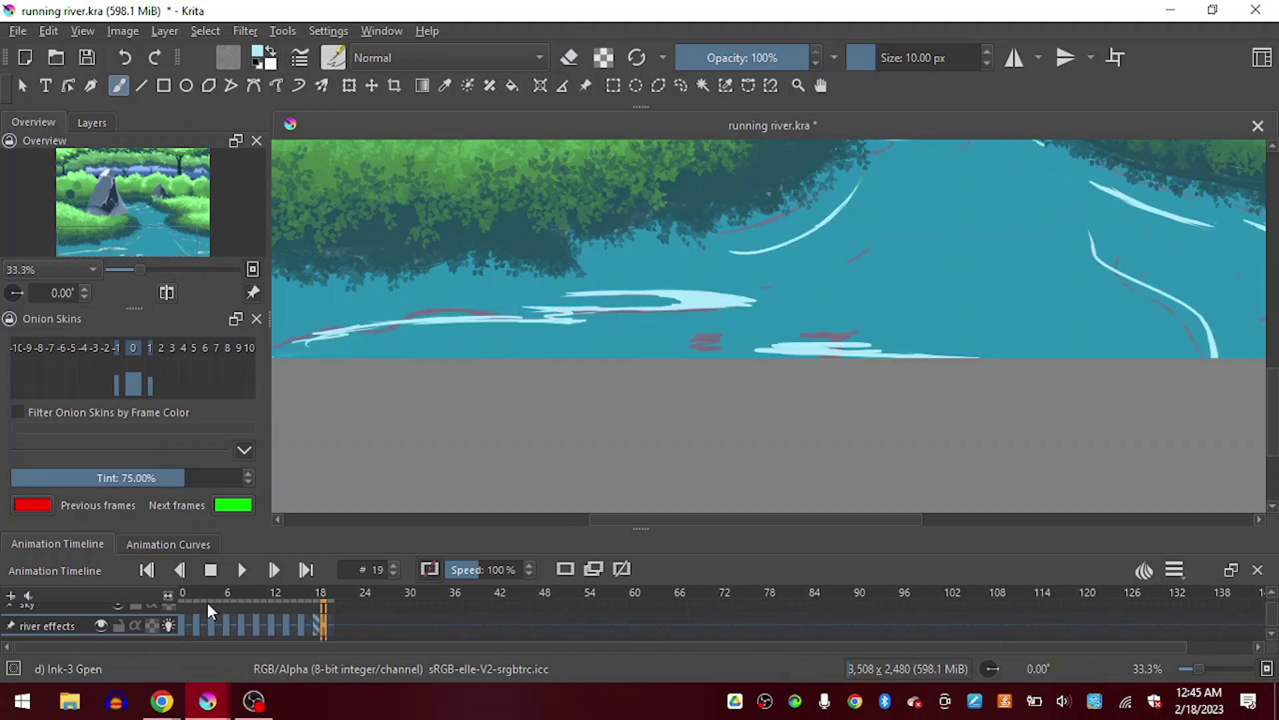
click(242, 569)
scroll(168, 229, down, 1)
drag(167, 229, 180, 196)
scroll(180, 196, down, 1)
click(242, 570)
On frame 2, replace the thin line trailing from the long highlight with a lower, wavier line at the river's bottom-left edge.
click(180, 624)
key(Right)
key(Right)
scroll(387, 472, up, 1)
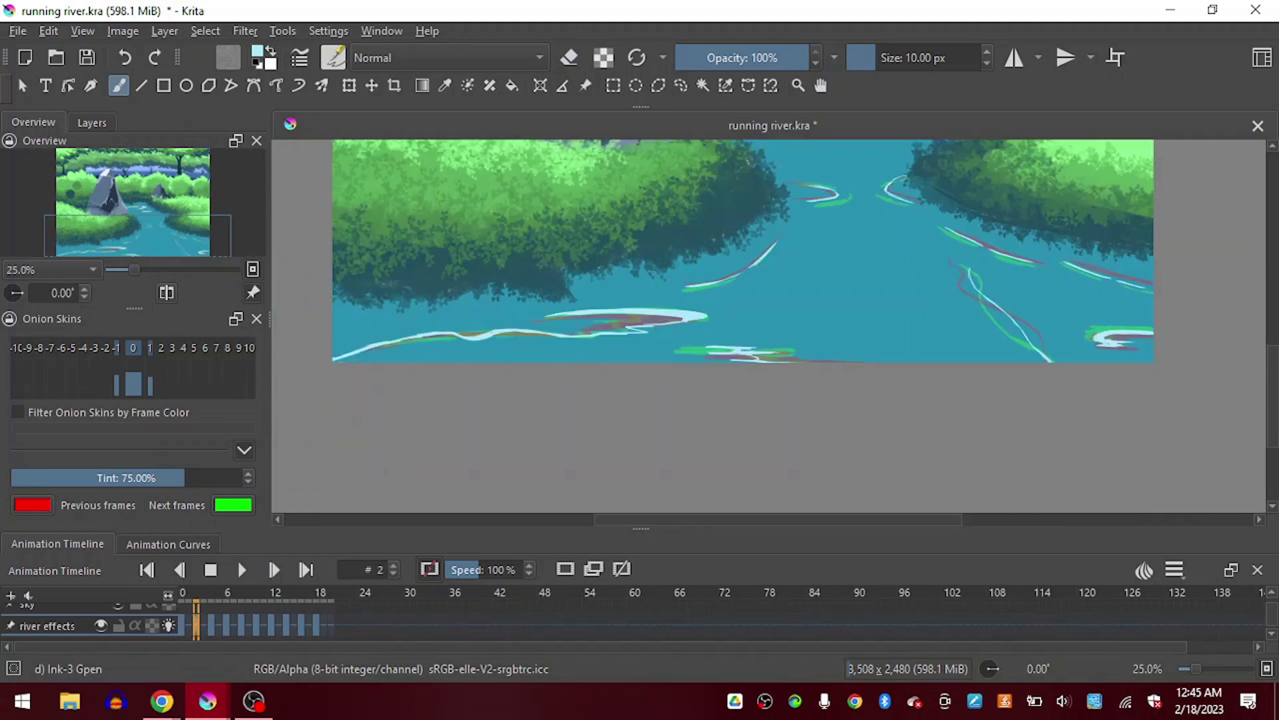
drag(565, 337, 390, 361)
key(e)
key(e)
drag(485, 349, 340, 354)
key(e)
click(901, 58)
key(e)
Redraw the thin trailing line along the river's bottom-left edge on frames 4 and 6, following the previous frame's onion skin.
click(210, 625)
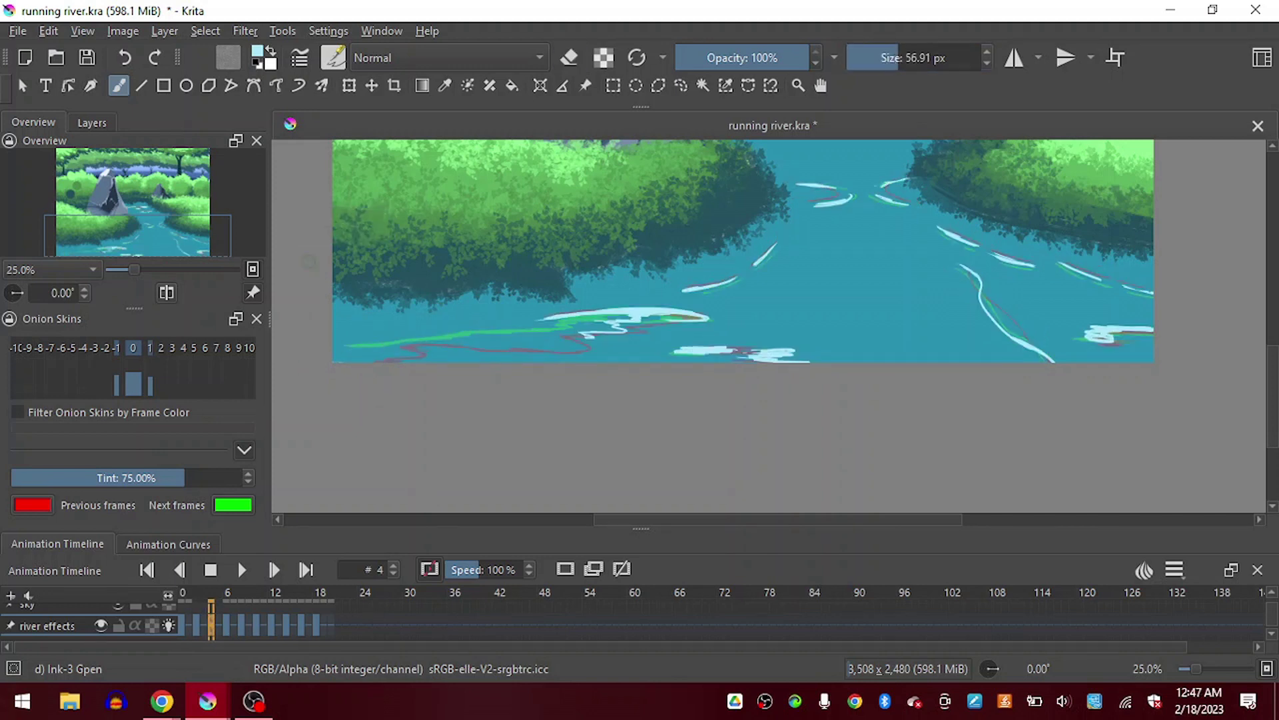
drag(542, 352, 384, 362)
key(Right)
key(Right)
key(e)
key(e)
mouse_move(566, 328)
mouse_down()
mouse_move(346, 348)
mouse_move(516, 348)
mouse_move(541, 335)
mouse_move(340, 349)
mouse_up()
key(e)
key(e)
Draw a stepped trailing line from the long highlight down toward the river's bottom-left edge on frame 8.
key(Right)
key(Right)
key(e)
key(e)
drag(578, 325, 485, 350)
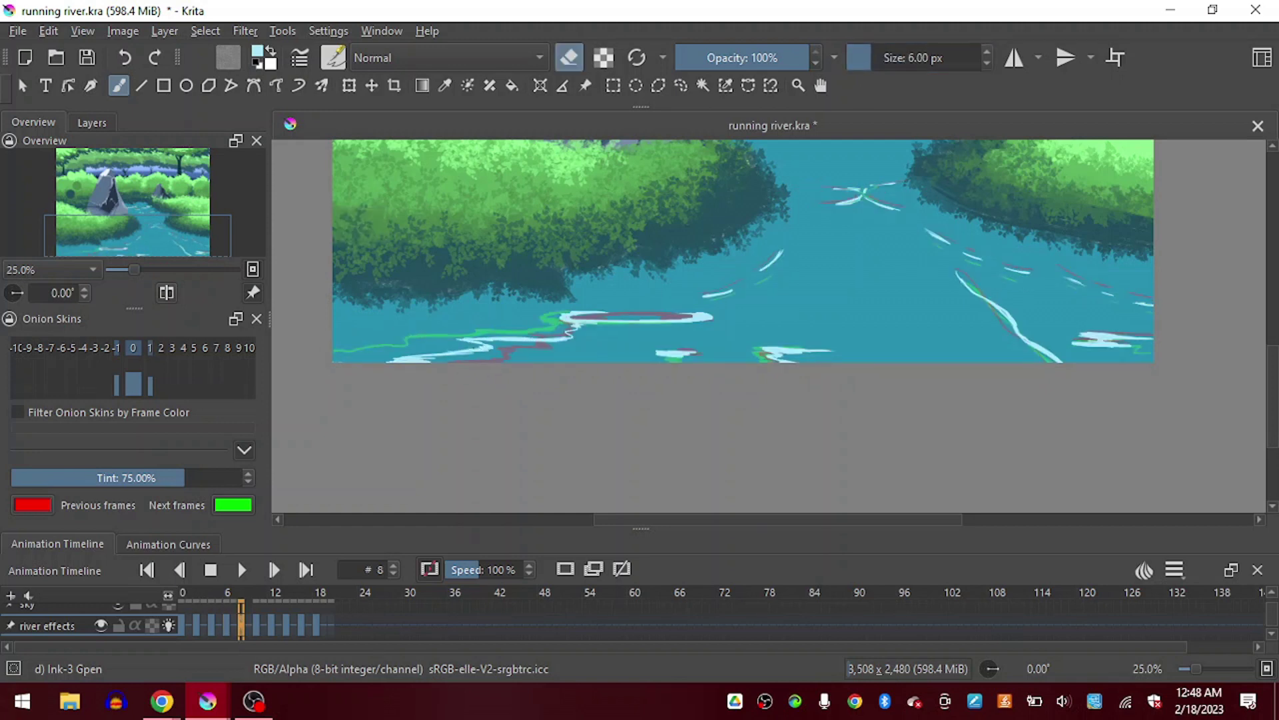
Redraw the trailing line on frame 10 down to the river's bottom-left edge and refine it with extra strokes.
key(Right)
key(Right)
key(e)
drag(552, 325, 348, 362)
key(e)
drag(461, 351, 357, 359)
mouse_move(419, 344)
mouse_down()
mouse_move(541, 337)
mouse_move(370, 360)
mouse_up()
Rework the bottom-left trailing line on frames 12 and 14, enlarging the brush for the final stroke.
click(272, 629)
key(e)
key(e)
key(e)
key(e)
click(288, 634)
drag(490, 343, 343, 360)
key(])
drag(422, 341, 334, 361)
Select all river effects frames and play the animation to check the redrawn bottom-left lines.
drag(331, 634, 177, 627)
scroll(409, 357, down, 2)
click(241, 570)
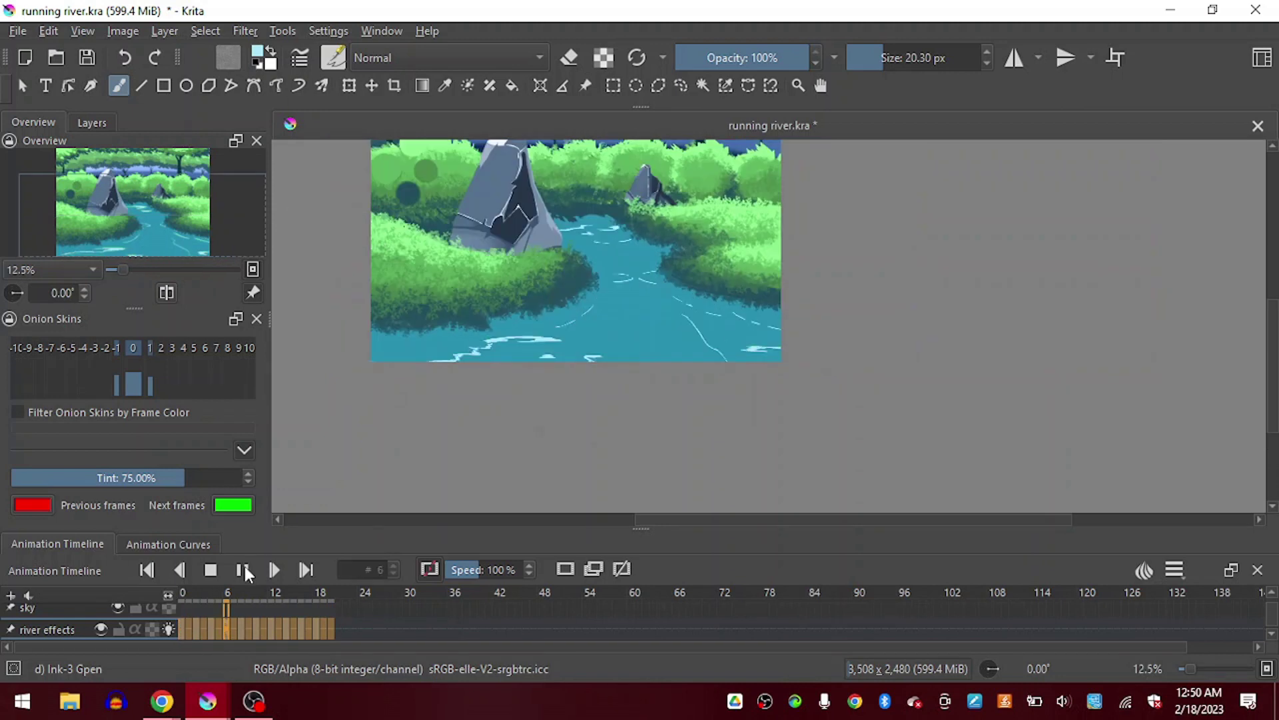
scroll(458, 338, up, 2)
scroll(350, 504, down, 1)
scroll(344, 502, up, 1)
click(346, 628)
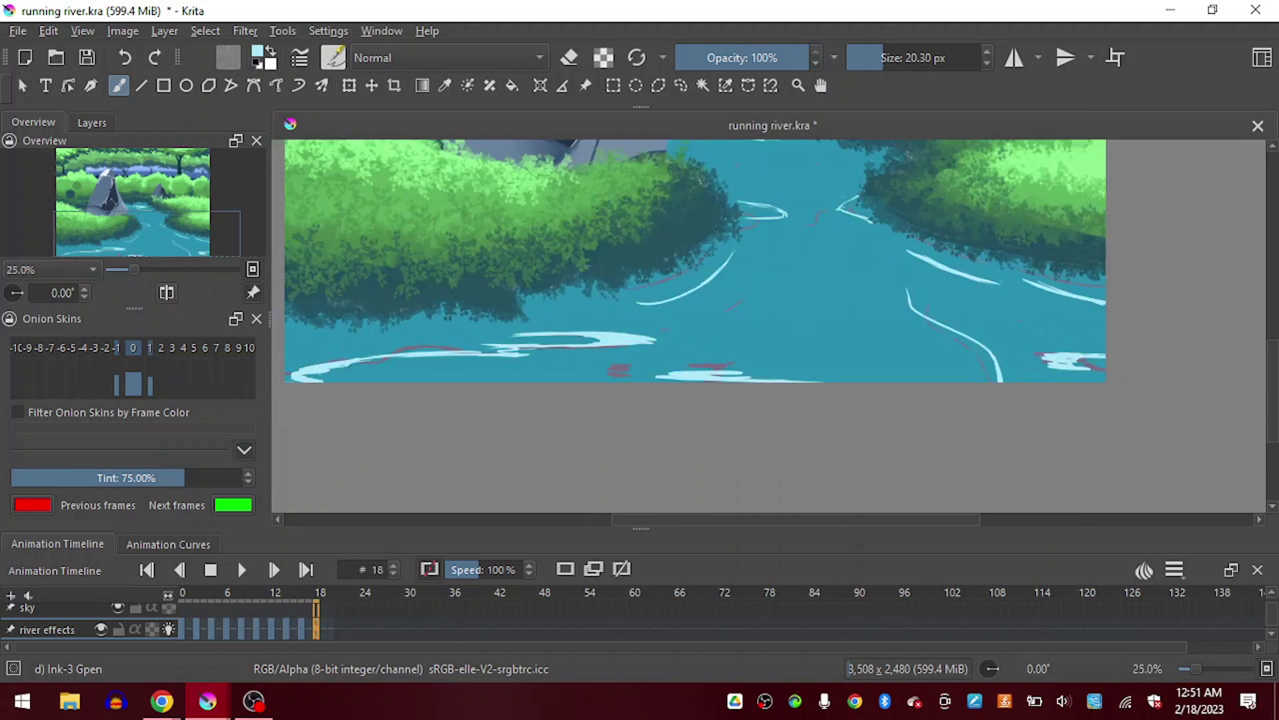
Play the river animation with the whole scene in view to check the water highlights.
key(minus)
key(minus)
click(242, 569)
Erase and redraw part of the long water highlight below the grassy bank on frame 2.
click(183, 627)
scroll(619, 441, up, 2)
click(194, 627)
key(e)
mouse_move(540, 327)
mouse_down()
mouse_move(610, 320)
mouse_move(590, 318)
mouse_up()
key(e)
drag(605, 331, 575, 335)
Select the range of river effects frames, save the file and play the animation.
drag(325, 628, 181, 628)
key(ctrl+s)
key(2)
click(243, 570)
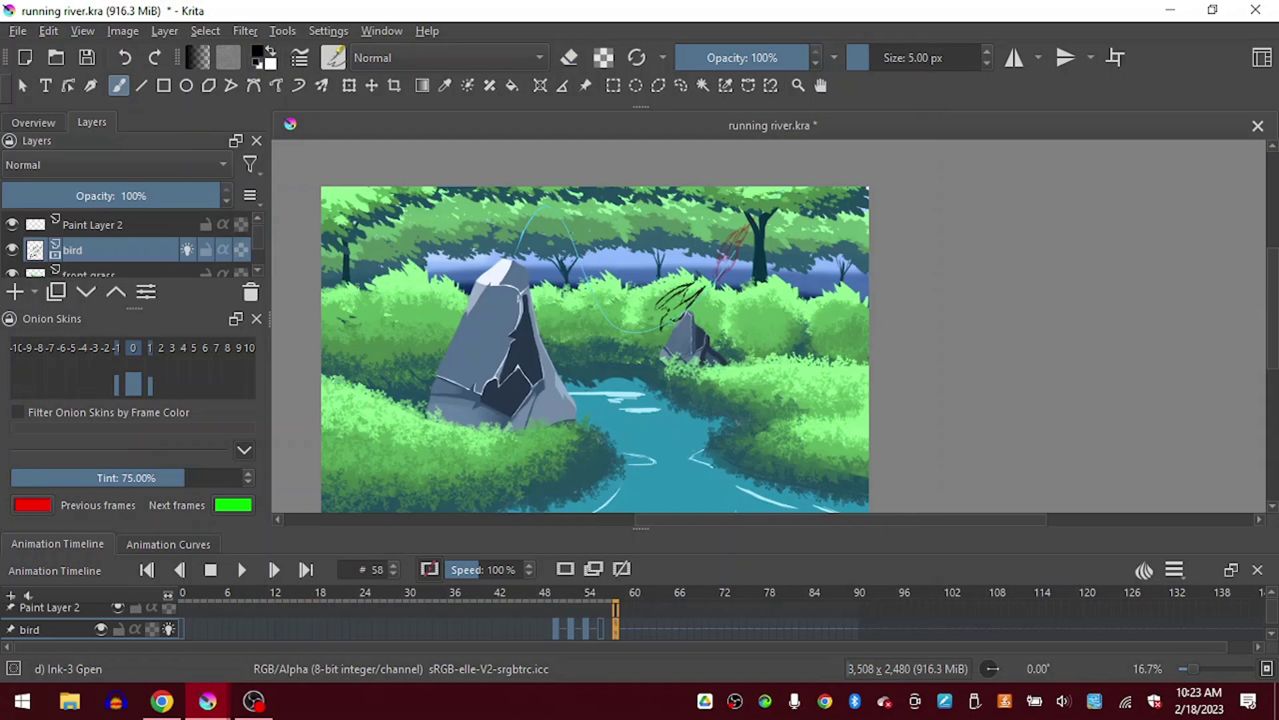
Move the bird keyframe from frame 58 to frame 56 and add a blank keyframe at frame 58.
drag(615, 630, 600, 629)
click(617, 631)
click(565, 569)
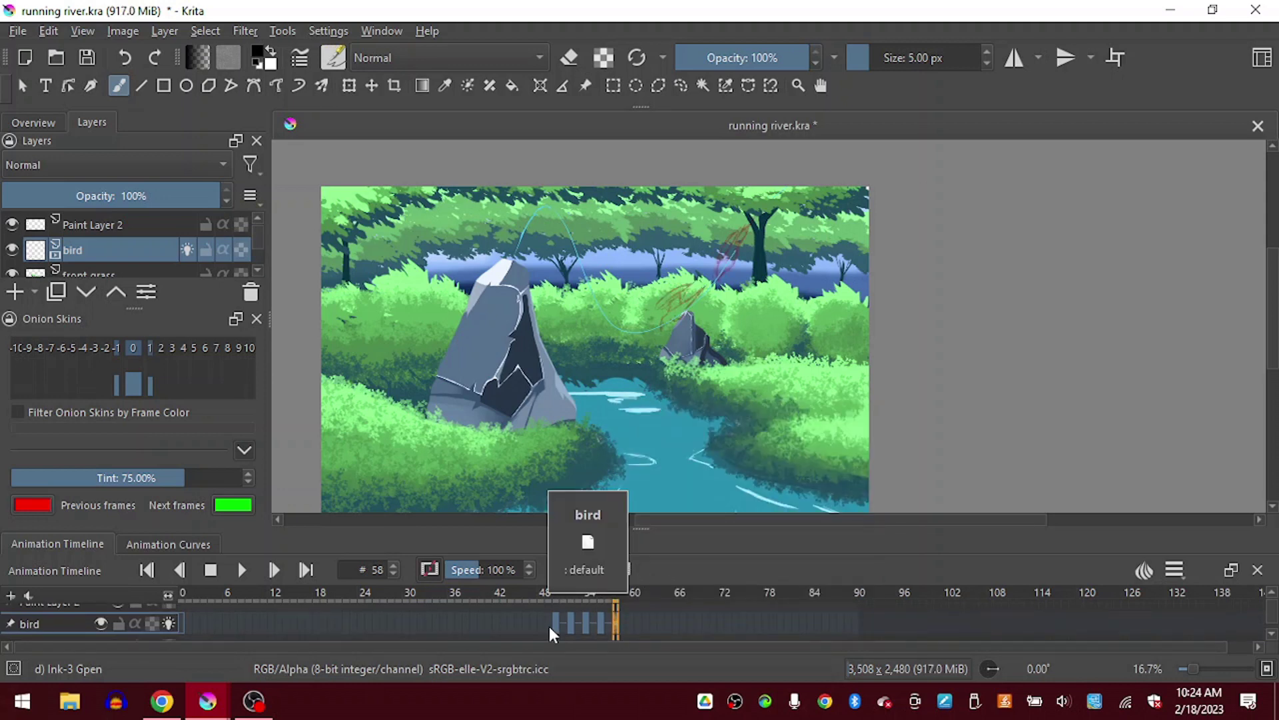
Sketch the bird swooping at the low point of the guide curve on frame 58, clean up its wing lines and play the animation.
mouse_move(600, 311)
mouse_down()
mouse_move(611, 331)
mouse_move(602, 317)
mouse_move(632, 334)
mouse_move(636, 321)
mouse_up()
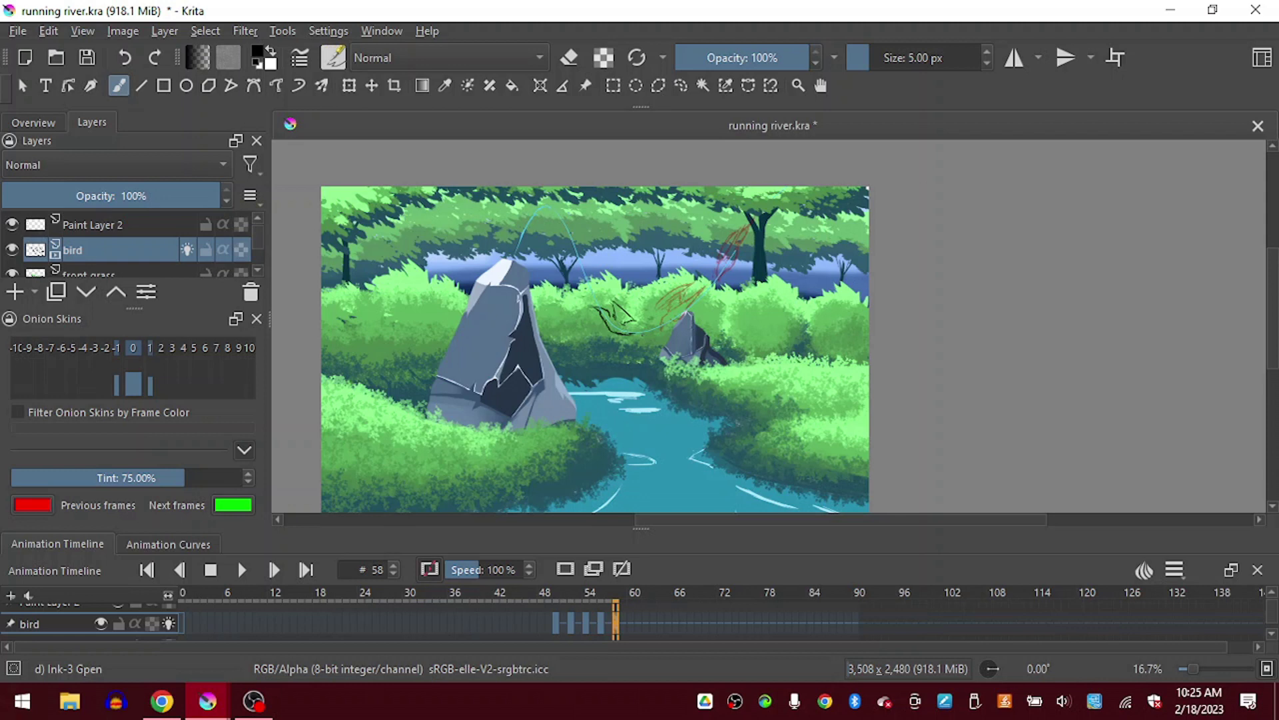
scroll(607, 330, up, 2)
key(e)
key(e)
mouse_move(638, 317)
mouse_down()
mouse_move(687, 329)
mouse_move(658, 335)
mouse_up()
key(e)
key(e)
key(e)
key(e)
drag(609, 259, 671, 311)
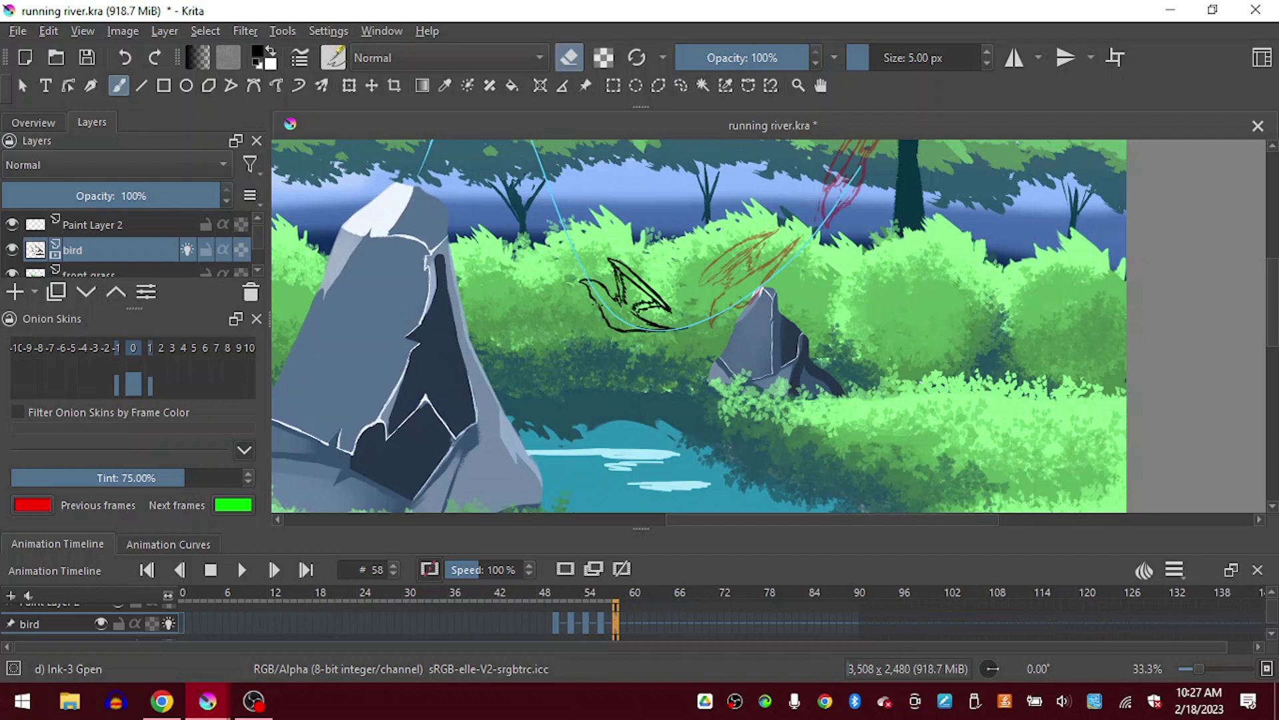
key(minus)
click(242, 570)
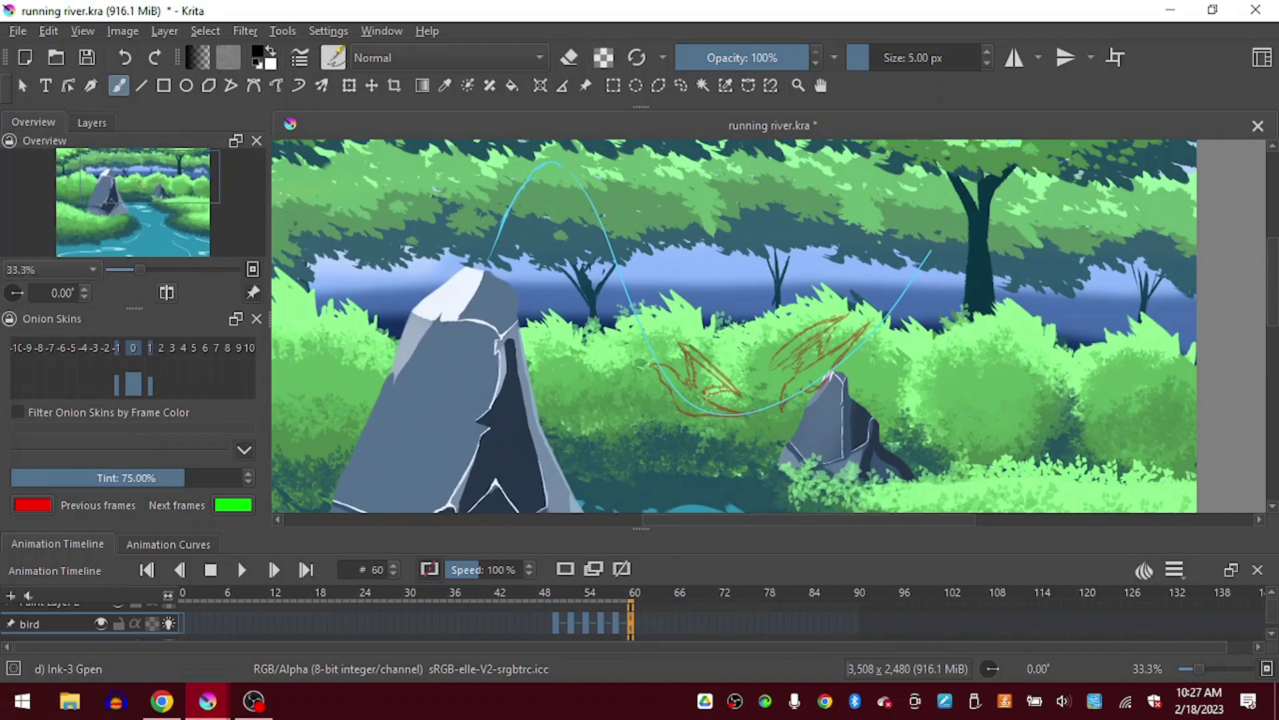
Sketch the bird's body and wings along the rising part of the guide curve on frame 60.
drag(602, 260, 624, 266)
drag(610, 257, 641, 336)
key(e)
key(e)
mouse_move(572, 262)
mouse_down()
mouse_move(607, 271)
mouse_move(545, 260)
mouse_up()
key(e)
key(e)
mouse_move(546, 264)
mouse_down()
mouse_move(578, 270)
mouse_move(641, 333)
mouse_up()
key(e)
Select part of the bird sketch on frame 60 with a freehand selection and adjust it with Transform.
click(681, 85)
mouse_move(616, 272)
mouse_down()
mouse_move(602, 303)
mouse_move(572, 281)
mouse_move(647, 341)
mouse_move(625, 321)
mouse_move(613, 276)
mouse_move(591, 293)
mouse_up()
key(ctrl+t)
click(118, 85)
Clean up the bird's outline on frame 60 by alternating erasing and redrawing.
key(e)
key(e)
key(e)
key(e)
key(e)
key(e)
key(e)
key(e)
Save the file and play the animation to check the bird's flight.
click(533, 623)
key(ctrl+s)
click(93, 270)
click(44, 215)
click(240, 573)
click(241, 573)
Add a blank keyframe at frame 62 and sketch the bird climbing toward the top of the guide curve.
click(645, 623)
click(565, 569)
scroll(177, 241, up, 2)
drag(177, 242, 196, 211)
key(e)
mouse_move(603, 237)
mouse_down()
mouse_move(591, 245)
mouse_move(627, 258)
mouse_move(598, 216)
mouse_move(627, 267)
mouse_up()
key(e)
key(e)
key(e)
key(e)
key(e)
key(e)
key(e)
Add a blank keyframe at frame 64 and sketch the bird's head near the peak of the guide curve.
right_click(660, 623)
click(721, 553)
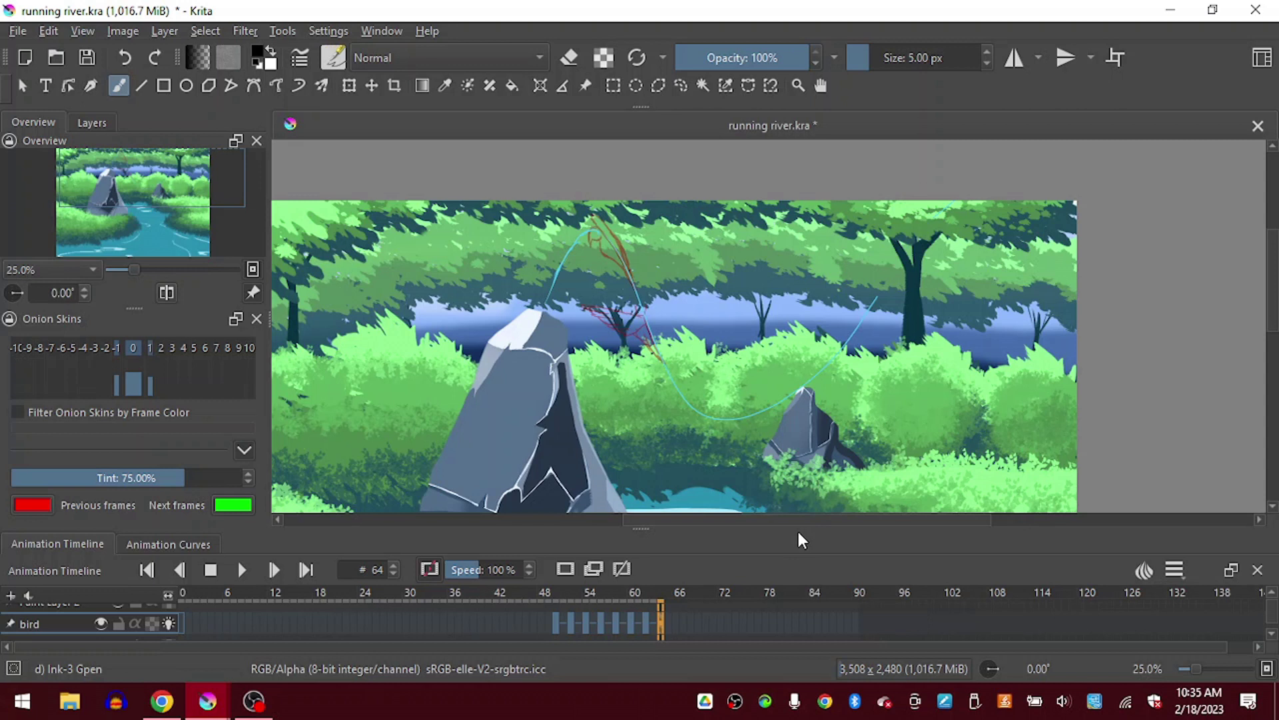
key(e)
key(e)
key(e)
key(e)
key(e)
key(e)
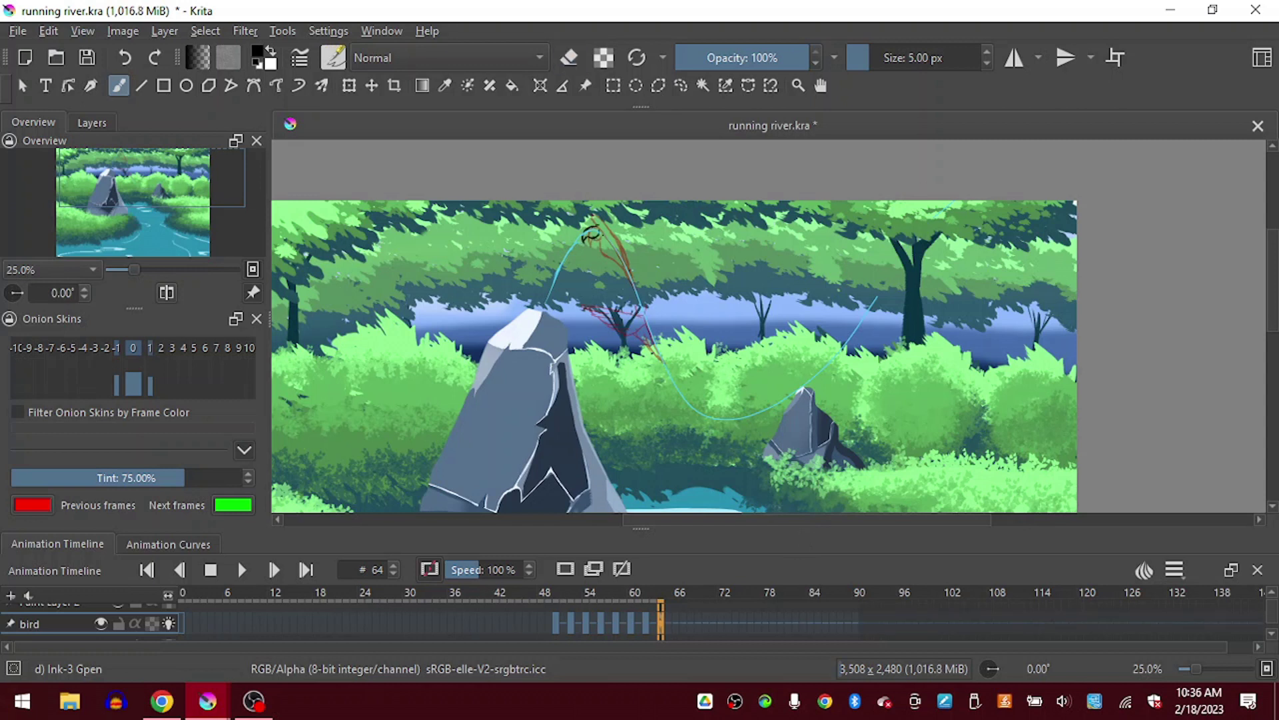
Draw the bird's body and raised wing behind the head on frame 64.
mouse_move(596, 238)
mouse_down()
mouse_move(624, 270)
mouse_move(614, 241)
mouse_up()
drag(601, 206, 638, 256)
drag(606, 211, 640, 260)
key(e)
drag(633, 238, 632, 281)
key(e)
Play the animation from just before the bird keyframes to check the new pose.
click(544, 623)
click(243, 570)
click(243, 571)
Add a blank keyframe at frame 66 and sketch the bird's head at the peak of the guide curve.
right_click(676, 623)
click(714, 569)
mouse_move(592, 224)
mouse_down()
mouse_move(581, 237)
mouse_move(586, 226)
mouse_up()
key(e)
key(e)
drag(580, 234, 584, 242)
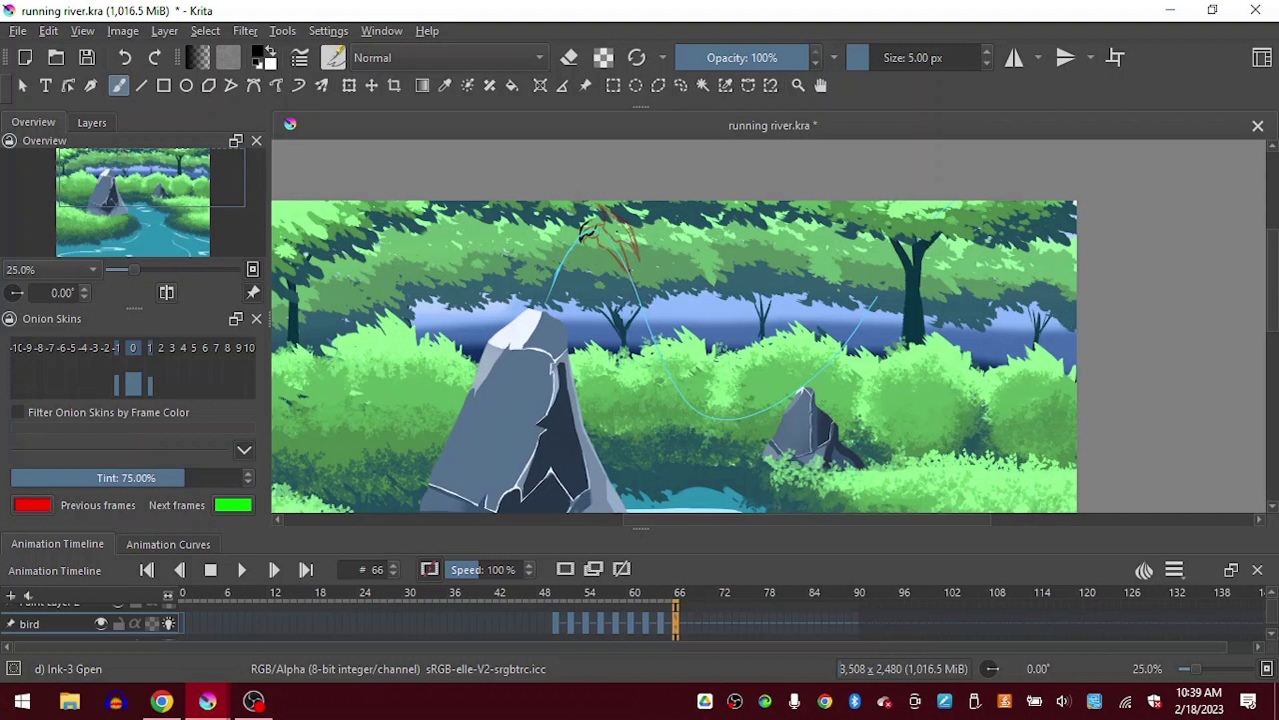
Draw the bird's tail and spread wing feathers on frame 66.
drag(599, 243, 629, 277)
mouse_move(601, 223)
mouse_down()
mouse_move(603, 203)
mouse_move(633, 224)
mouse_up()
drag(611, 202, 622, 220)
mouse_move(620, 220)
mouse_down()
mouse_move(629, 202)
mouse_move(620, 233)
mouse_up()
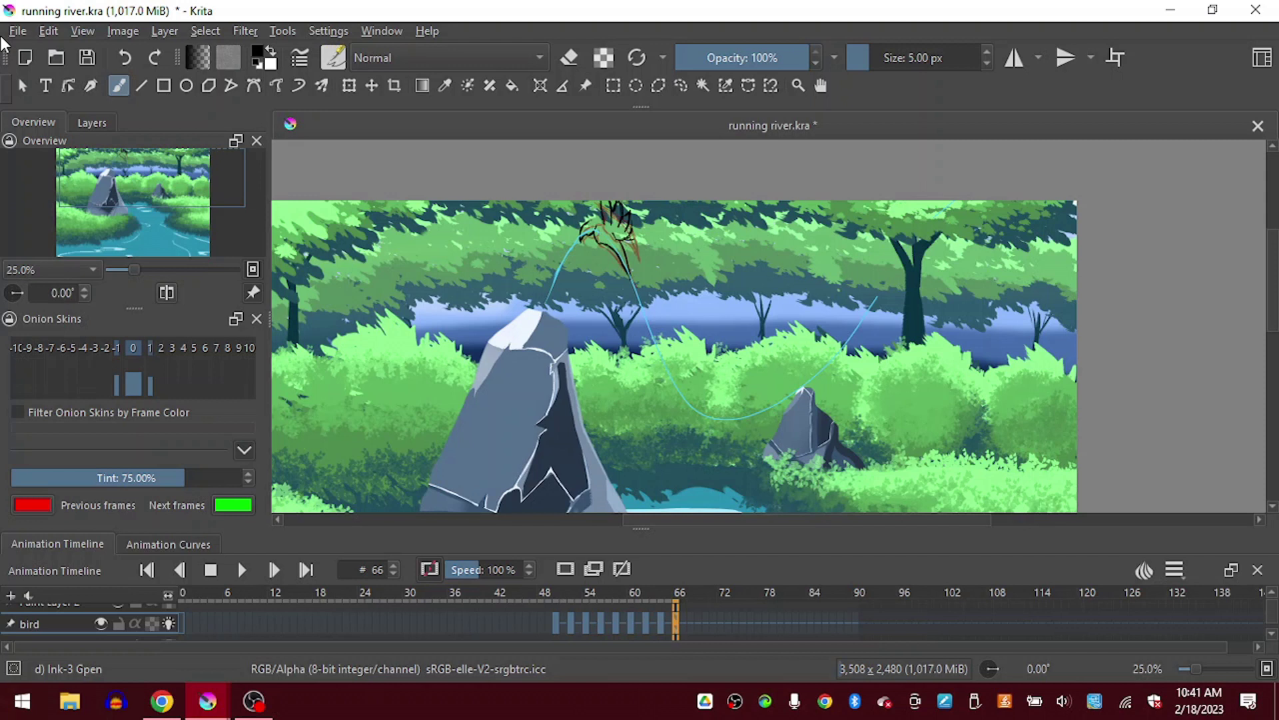
Erase and redraw the lower wing feathers of the bird on frame 66.
scroll(640, 220, up, 2)
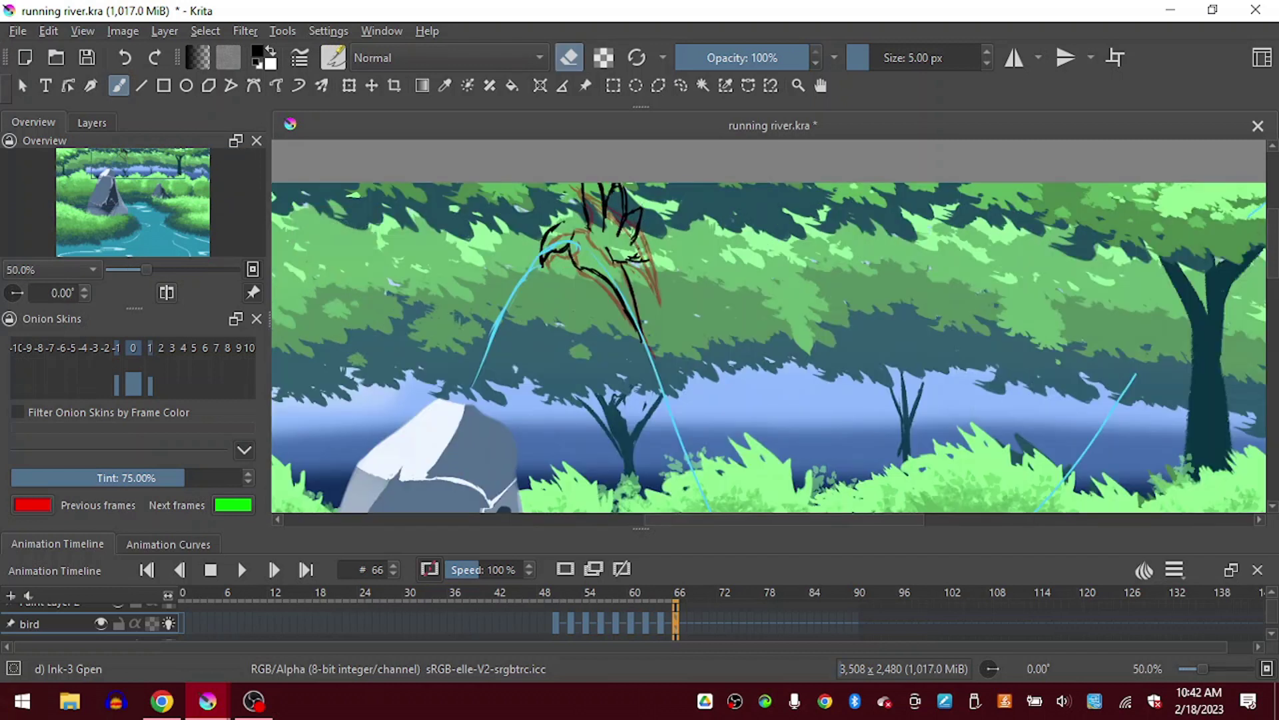
key(e)
drag(628, 253, 640, 259)
key(e)
drag(615, 260, 631, 271)
key(e)
key(e)
Select the bird's head on frame 66 and shift it closer to the body with Transform.
drag(565, 221, 587, 229)
key(l)
mouse_move(567, 249)
mouse_down()
mouse_move(530, 285)
mouse_move(575, 257)
mouse_up()
key(ctrl+t)
drag(549, 248, 574, 224)
key(ctrl+shift+a)
Clean up the bird's belly, tail and wing lines on frame 66 with erasing and redrawn strokes.
key(b)
key(e)
drag(594, 273, 626, 316)
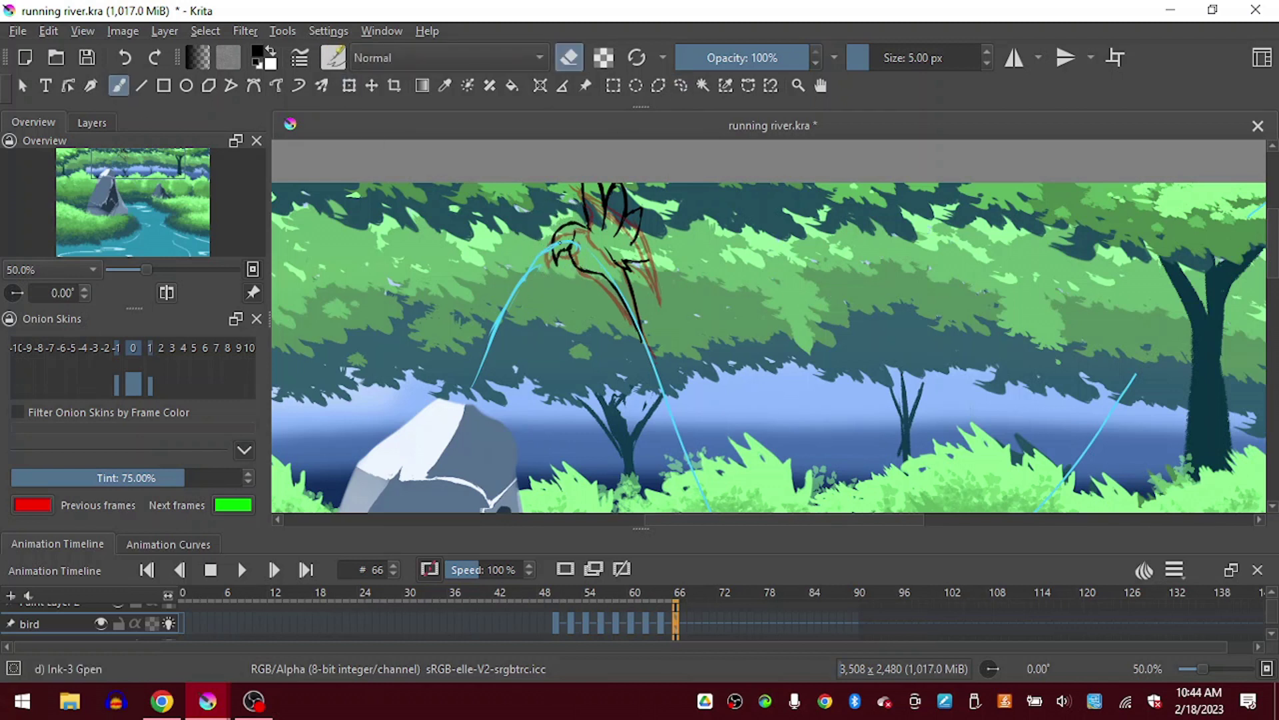
key(e)
key(e)
mouse_move(611, 195)
mouse_down()
mouse_move(616, 186)
mouse_move(632, 261)
mouse_move(626, 244)
mouse_up()
key(e)
key(e)
key(e)
key(e)
key(e)
key(e)
key(e)
Save the file and play the animation with the refined bird frame.
scroll(635, 367, down, 2)
key(ctrl+s)
click(242, 569)
key(minus)
Remove one keyframe from the bird layer, pulling the following frames back, and save and replay the animation.
right_click(574, 623)
click(650, 564)
key(ctrl+s)
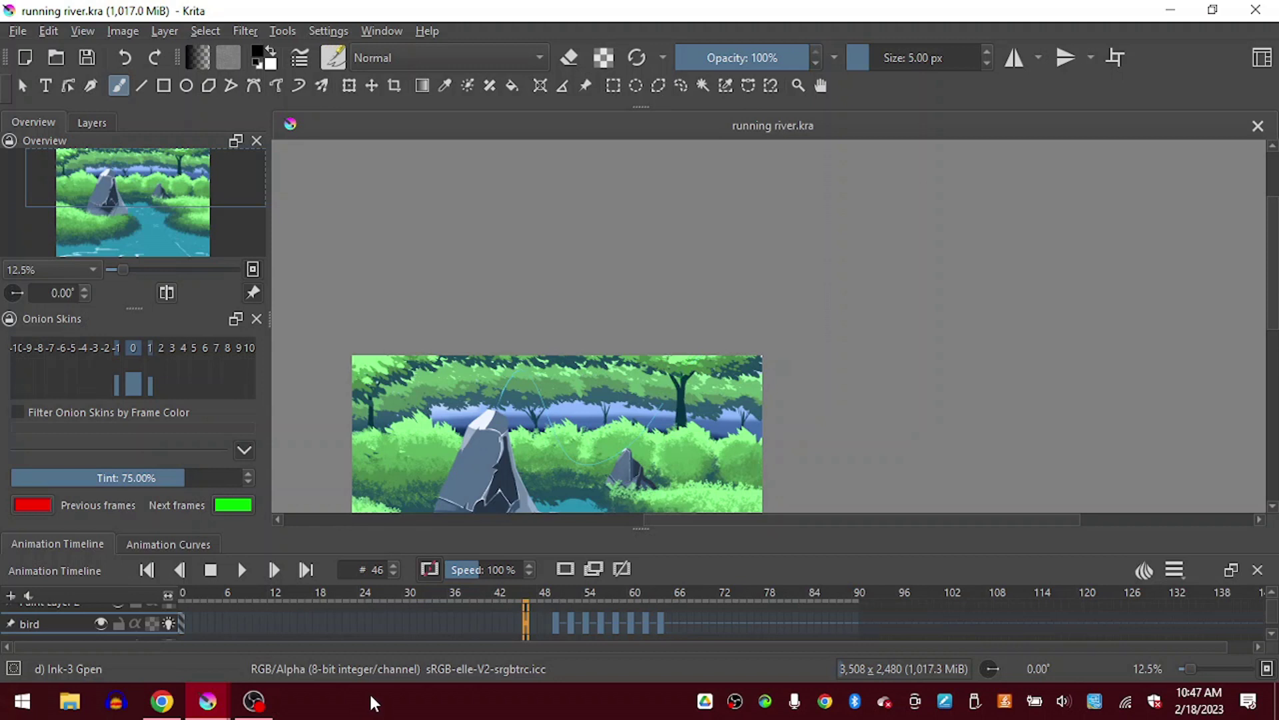
click(242, 569)
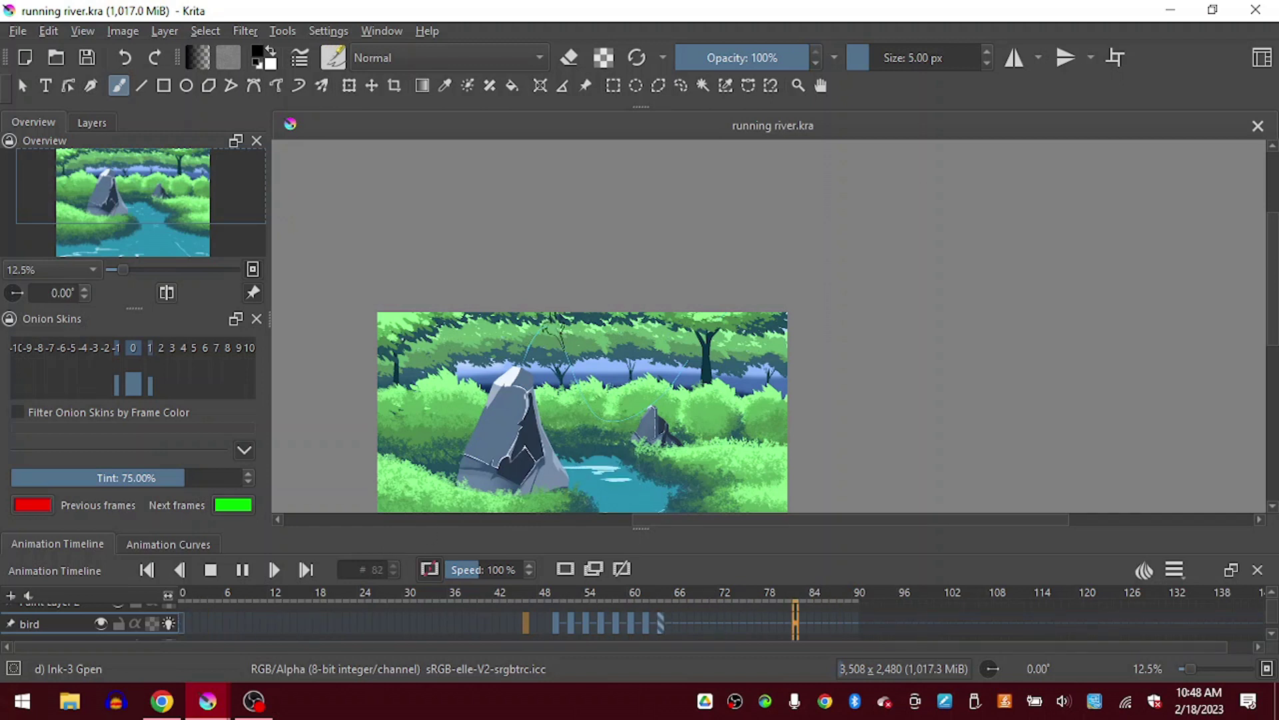
Sketch the bird's head and tapering body on frame 66, beginning its descent along the guide curve.
click(677, 625)
scroll(204, 167, up, 4)
drag(204, 167, 133, 173)
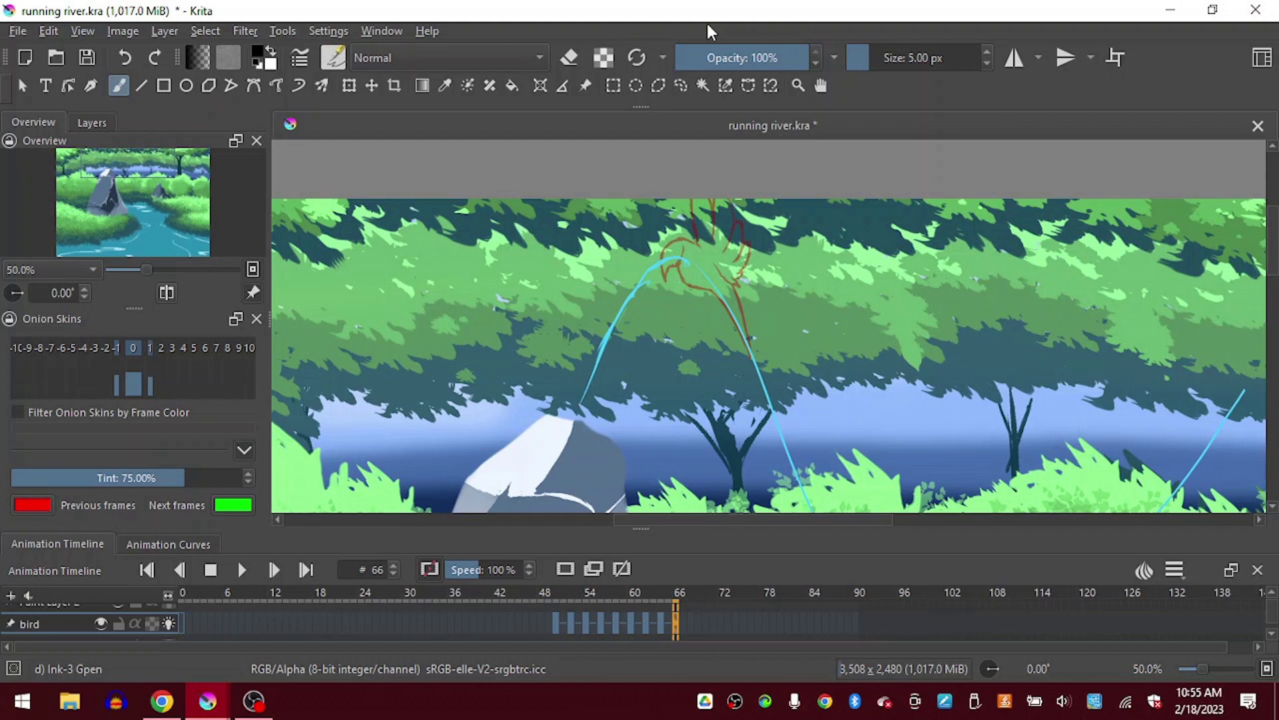
mouse_move(639, 246)
mouse_down()
mouse_move(637, 283)
mouse_move(686, 281)
mouse_move(715, 299)
mouse_up()
drag(647, 265, 721, 302)
key(e)
drag(662, 282, 729, 303)
key(e)
key(e)
key(e)
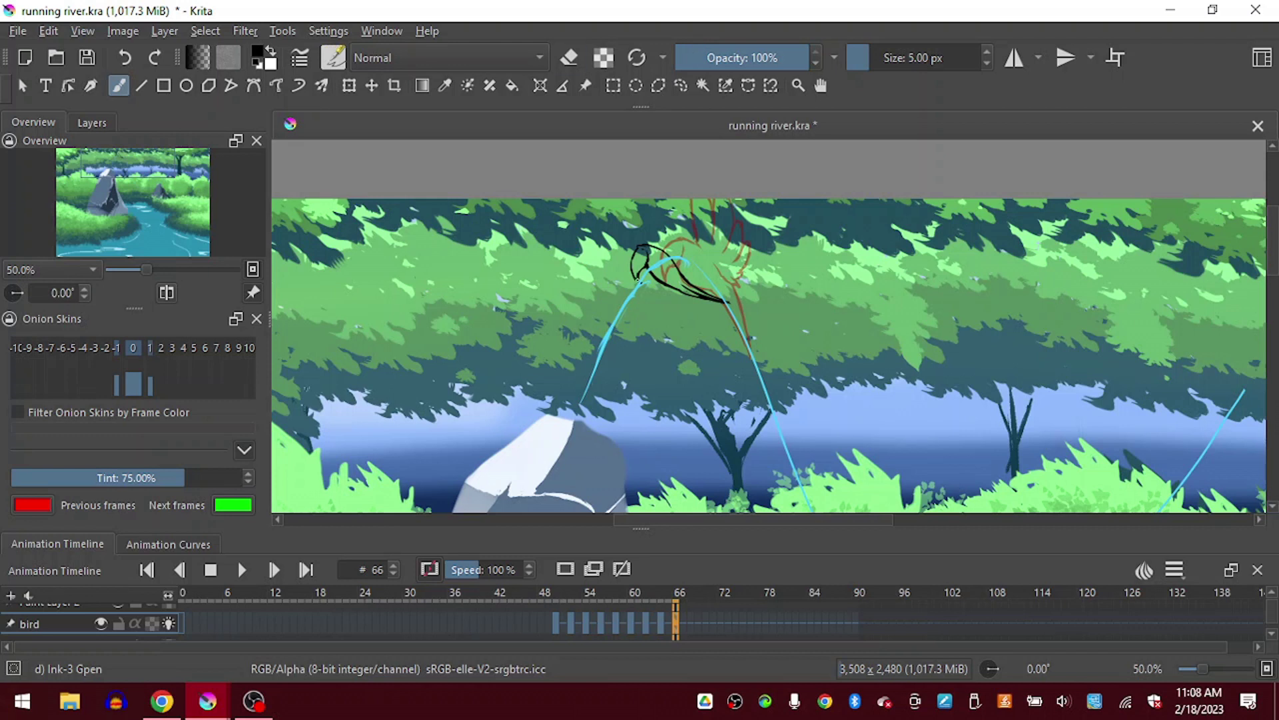
Reposition the bird sketch on frame 66 with Transform and refine its neck and wing lines.
key(ctrl+t)
key(b)
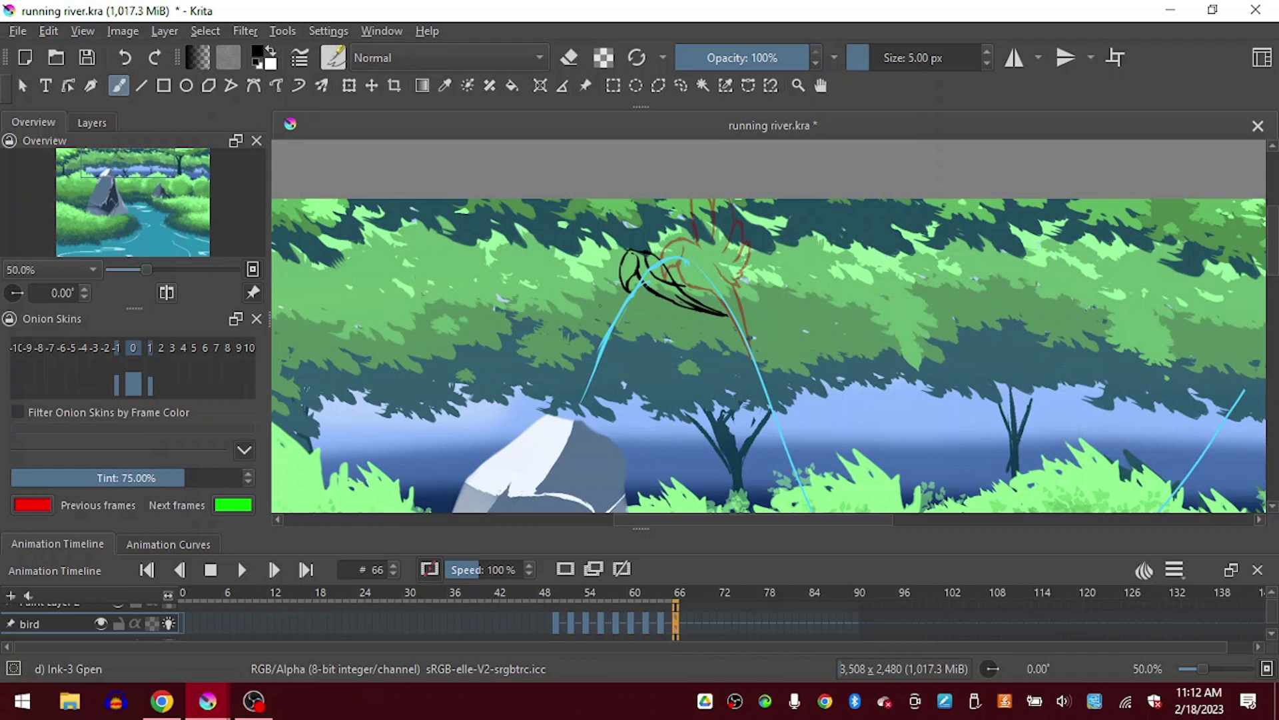
key(e)
drag(656, 260, 669, 282)
key(e)
key(e)
mouse_move(632, 242)
mouse_down()
mouse_move(704, 294)
mouse_move(673, 263)
mouse_up()
key(e)
key(period)
key(period)
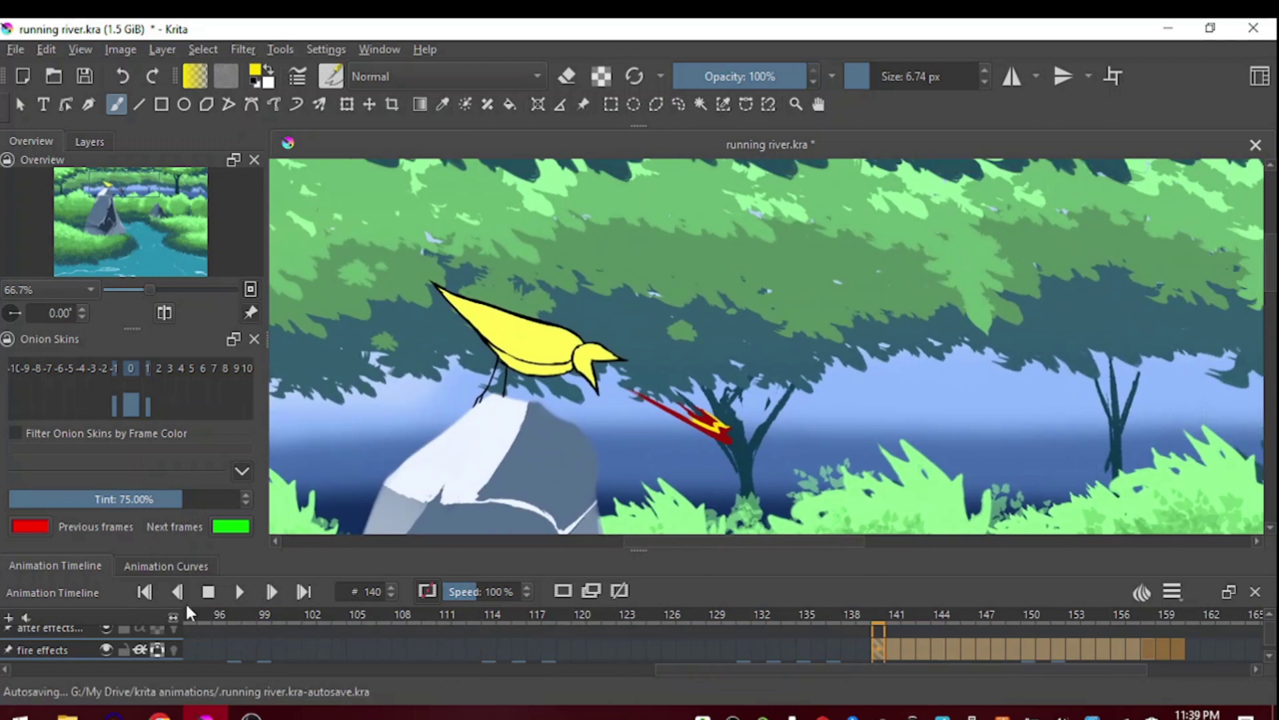
Play the fire effects animation around the yellow bird on the rock.
click(17, 30)
click(16, 51)
click(240, 591)
drag(122, 187, 121, 192)
click(240, 592)
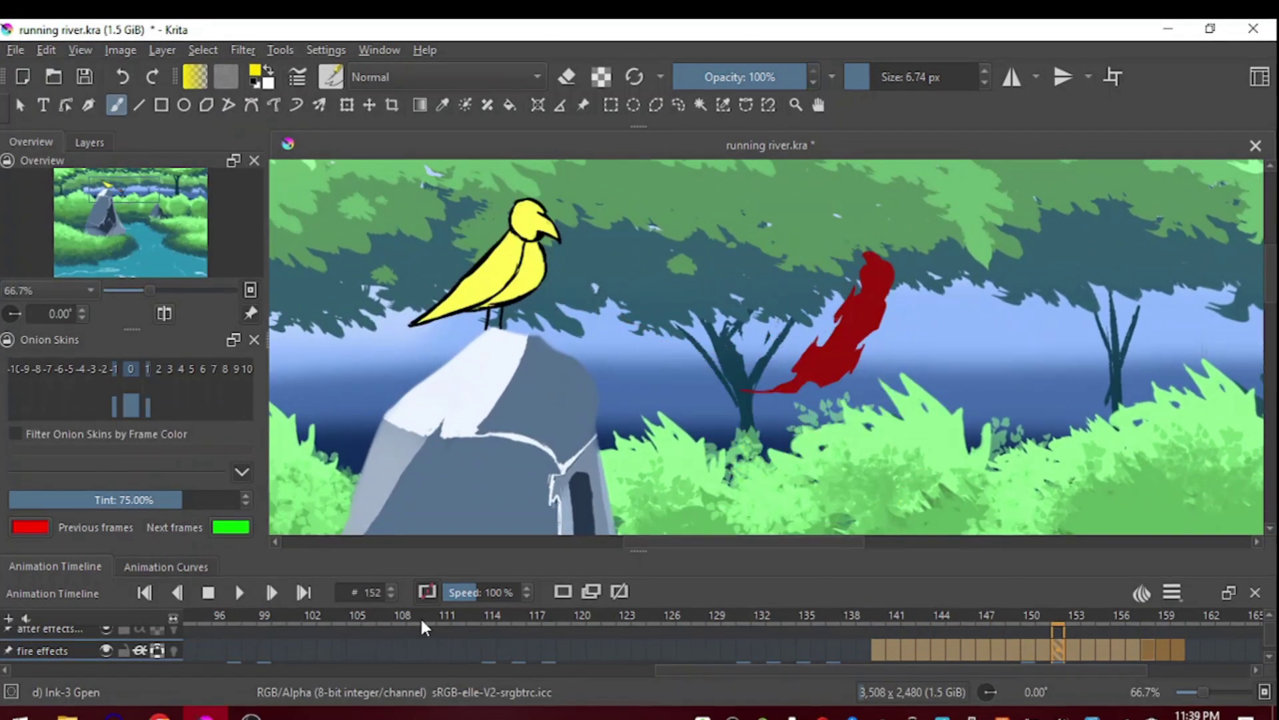
Set the brush to 4 px and paint yellow flame tongues along the fire's right and lower edges on frame 151.
click(1208, 649)
mouse_move(1054, 655)
mouse_down()
mouse_move(1022, 651)
mouse_move(1045, 651)
mouse_up()
key(bracketleft)
key(bracketleft)
key(bracketleft)
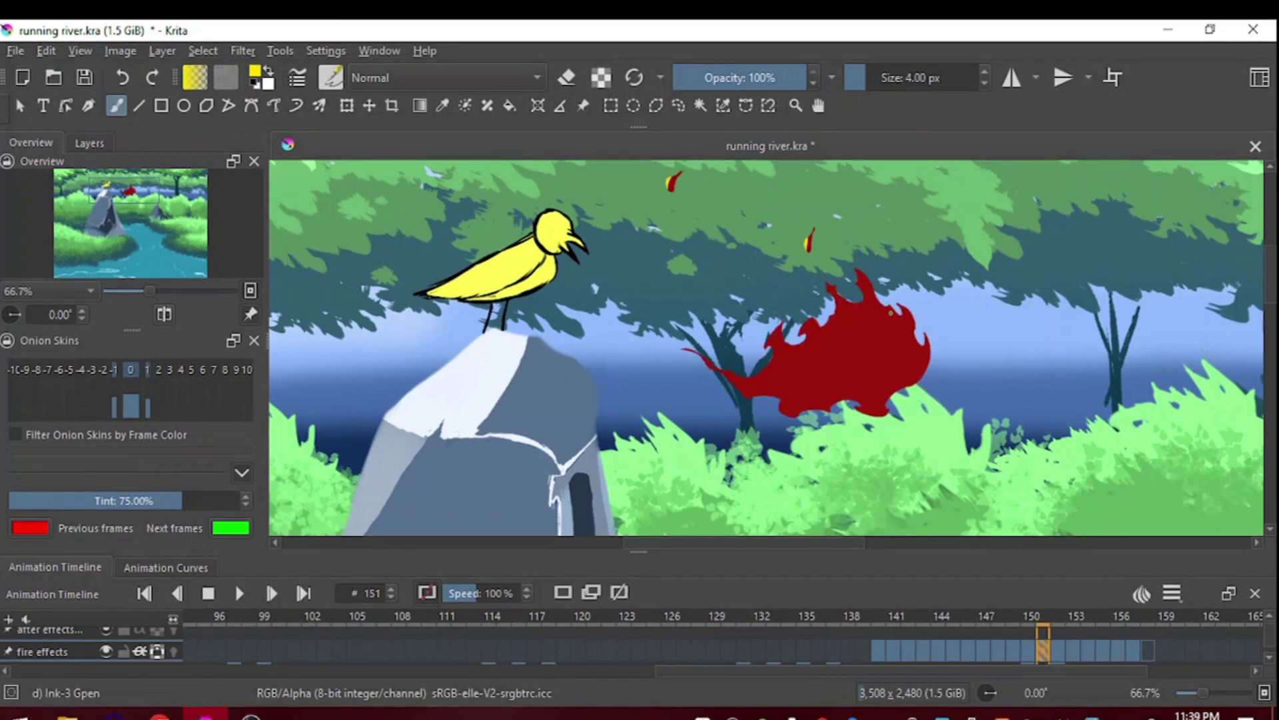
mouse_move(890, 305)
mouse_down()
mouse_move(913, 366)
mouse_move(898, 390)
mouse_up()
mouse_move(900, 305)
mouse_down()
mouse_move(930, 345)
mouse_move(906, 335)
mouse_move(930, 372)
mouse_move(912, 390)
mouse_move(912, 340)
mouse_move(896, 308)
mouse_move(906, 380)
mouse_up()
mouse_move(733, 387)
mouse_down()
mouse_move(791, 418)
mouse_move(807, 411)
mouse_move(781, 409)
mouse_move(793, 418)
mouse_move(863, 367)
mouse_move(888, 381)
mouse_move(872, 341)
mouse_move(861, 366)
mouse_move(887, 409)
mouse_move(867, 390)
mouse_move(866, 367)
mouse_move(882, 403)
mouse_move(874, 343)
mouse_up()
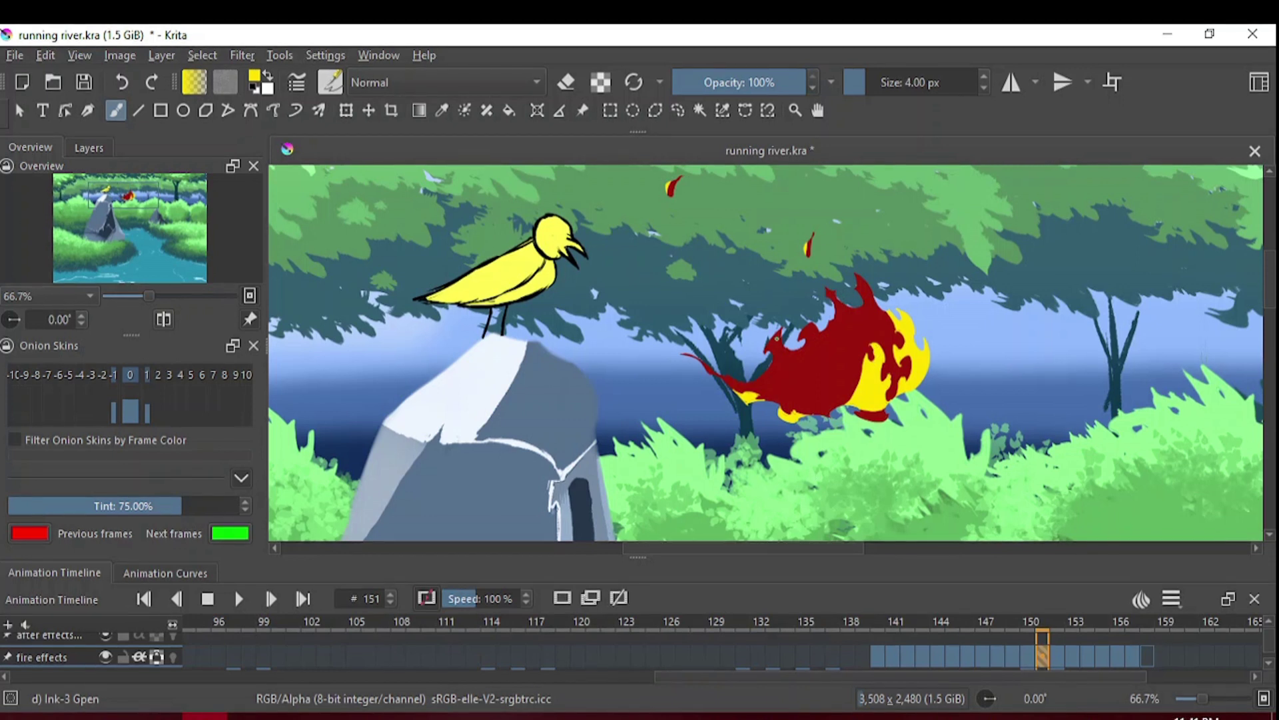
Add yellow tongues to the fire's left side and upper middle on frame 151, using a 4.74 px brush for the middle.
mouse_move(759, 379)
mouse_down()
mouse_move(810, 324)
mouse_move(764, 365)
mouse_up()
click(880, 82)
click(862, 85)
click(866, 86)
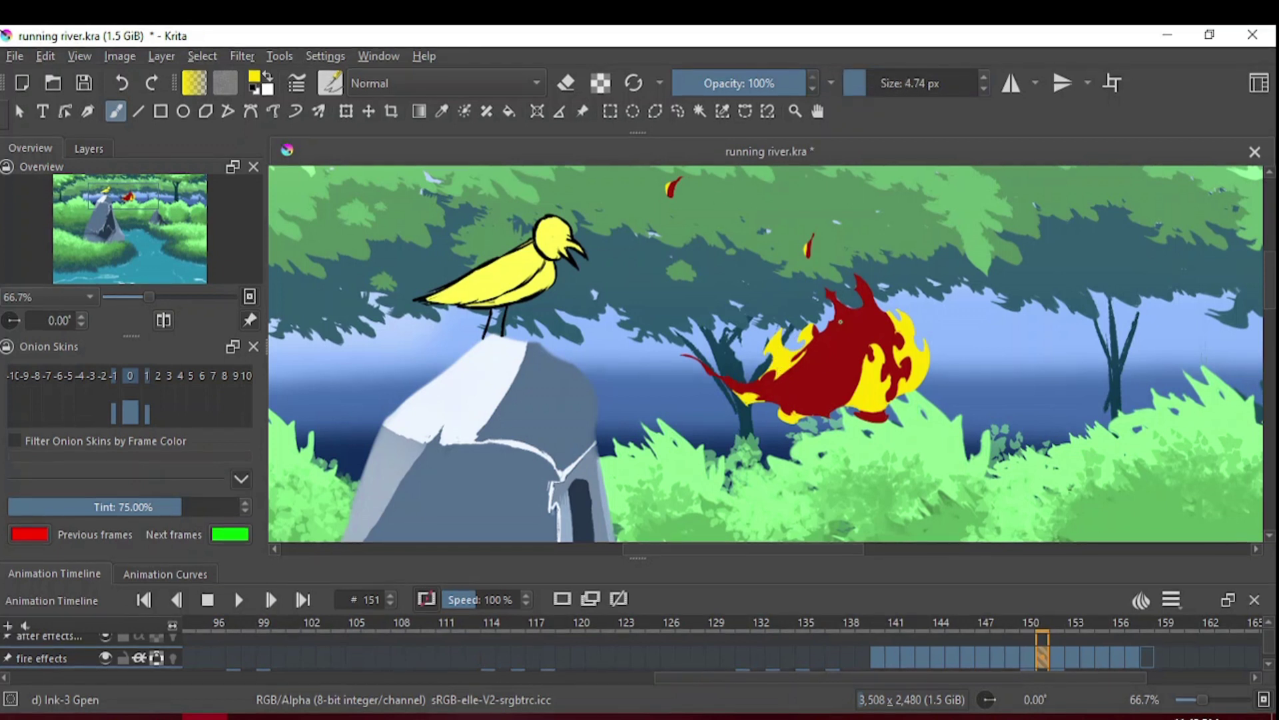
mouse_move(818, 371)
mouse_down()
mouse_move(835, 315)
mouse_move(854, 331)
mouse_move(866, 303)
mouse_move(826, 292)
mouse_move(843, 320)
mouse_move(839, 300)
mouse_move(864, 310)
mouse_move(845, 308)
mouse_move(833, 357)
mouse_up()
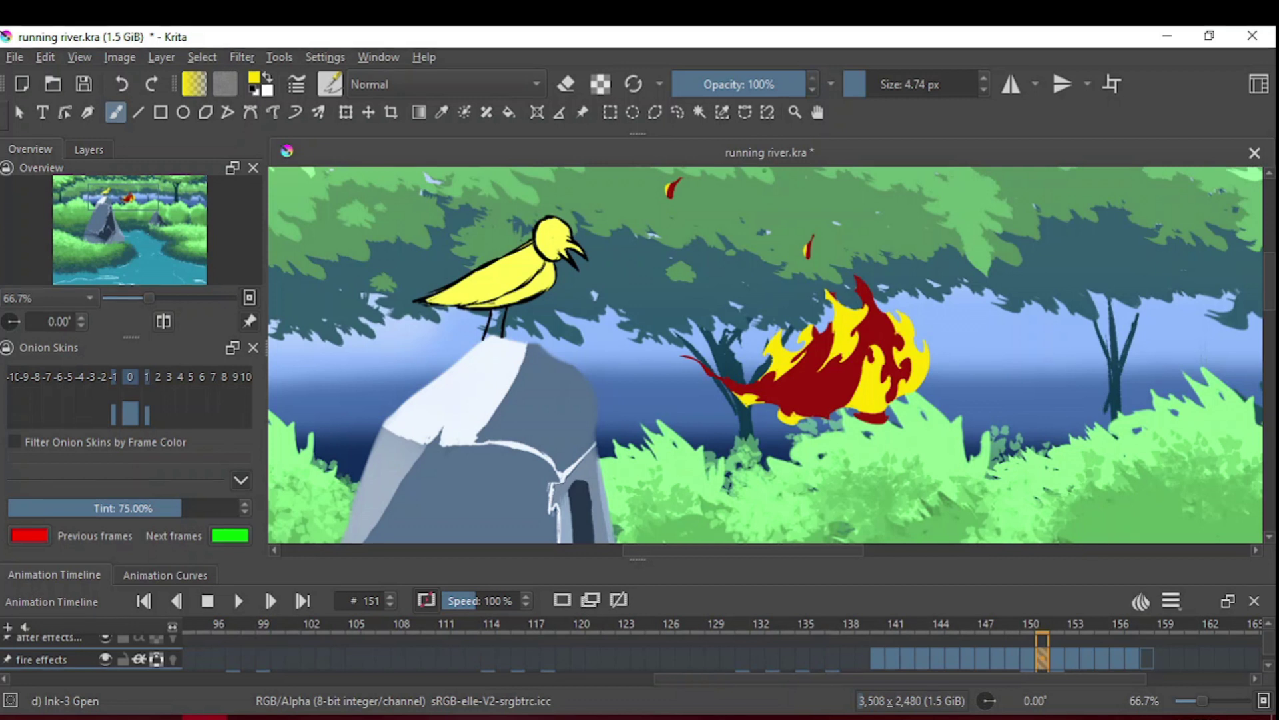
Paint a jagged yellow band along the right edge of the red flame on frame 152.
key(Right)
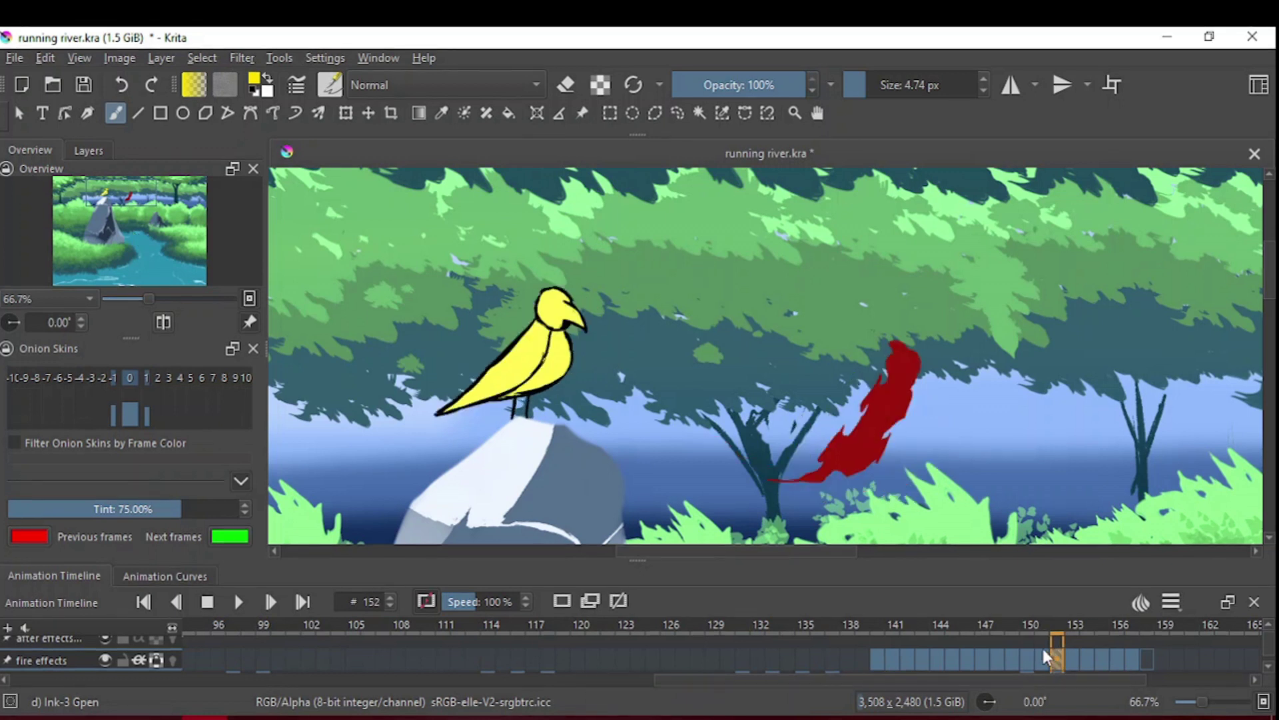
click(1056, 660)
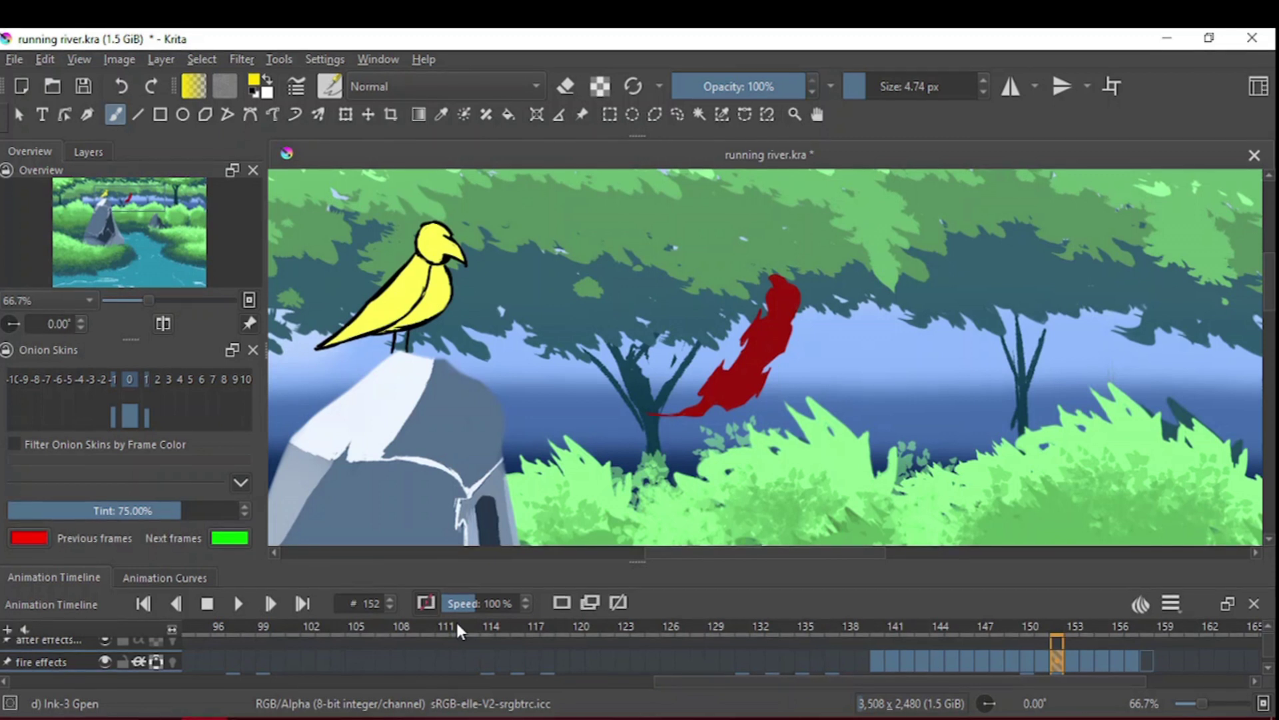
mouse_move(733, 386)
mouse_down()
mouse_move(666, 386)
mouse_move(679, 388)
mouse_move(709, 335)
mouse_move(716, 285)
mouse_up()
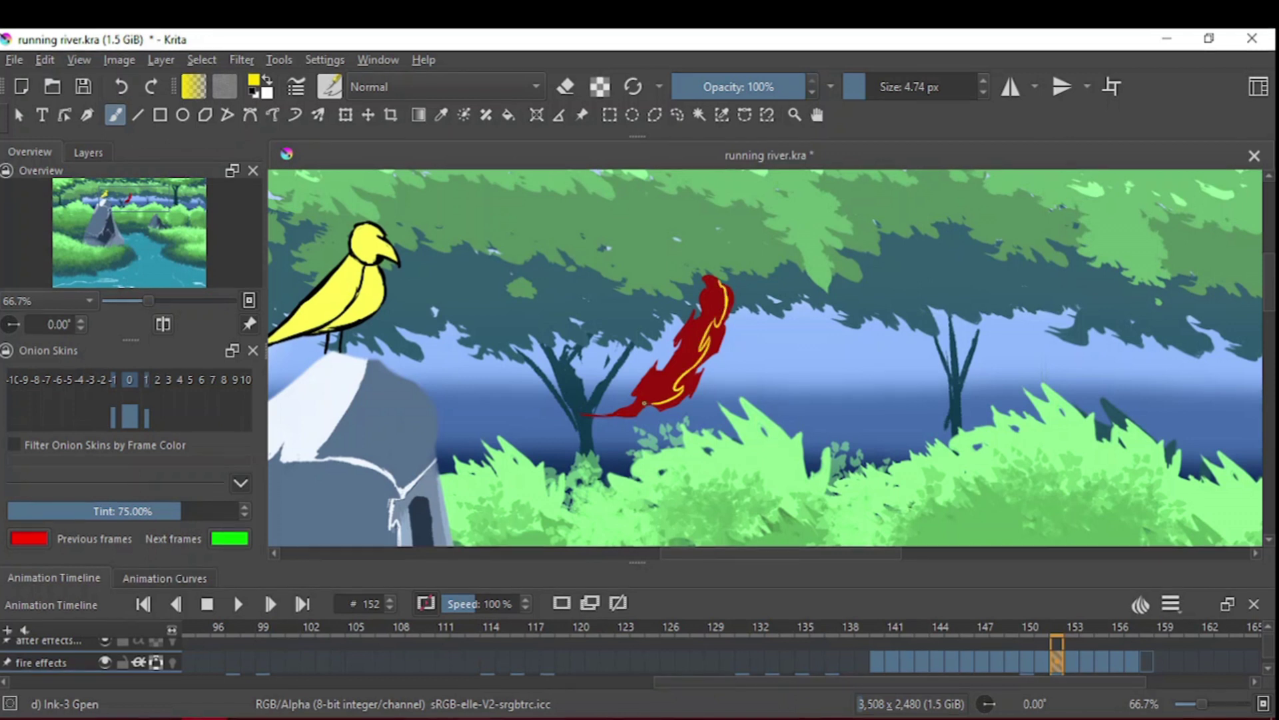
mouse_move(656, 405)
mouse_down()
mouse_move(700, 378)
mouse_move(690, 387)
mouse_move(717, 337)
mouse_move(680, 387)
mouse_move(731, 290)
mouse_move(713, 343)
mouse_move(726, 289)
mouse_move(713, 328)
mouse_up()
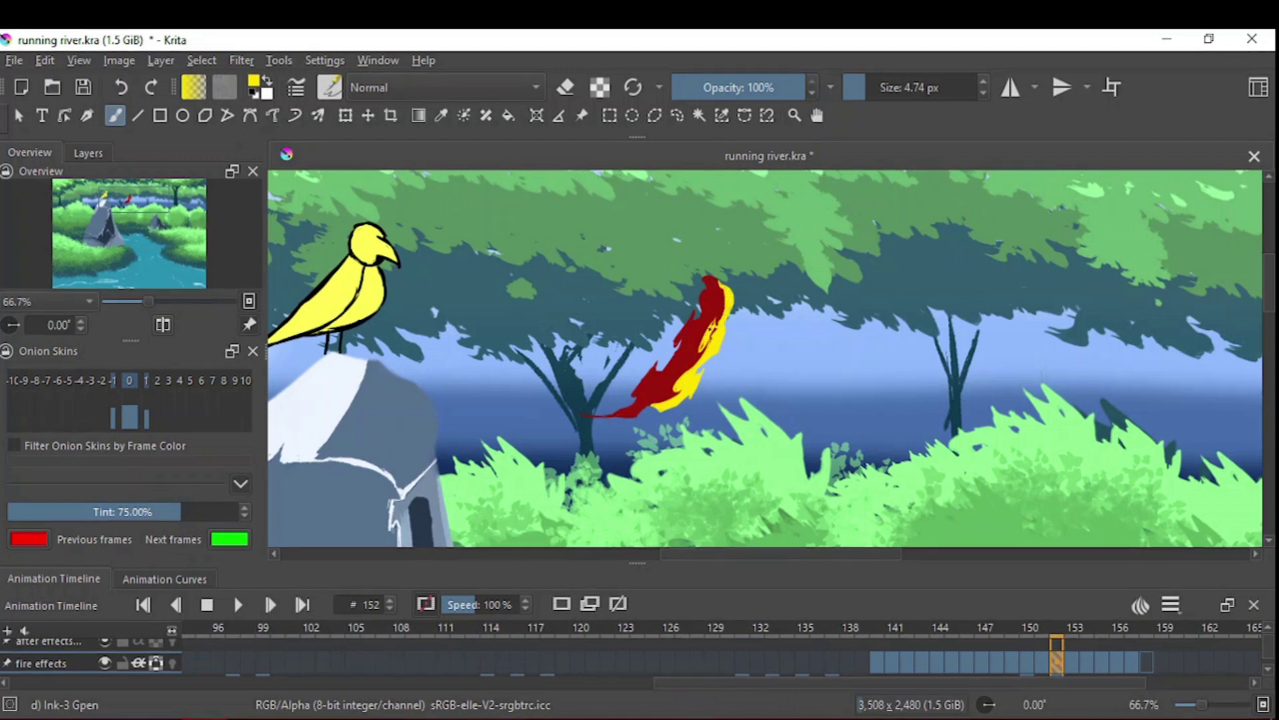
Touch up the yellow band with sampled red on frame 152, and add thin yellow accents along the flame's left edge and tip.
click(444, 120)
click(706, 307)
click(116, 118)
drag(711, 323, 704, 349)
ctrl+click(373, 250)
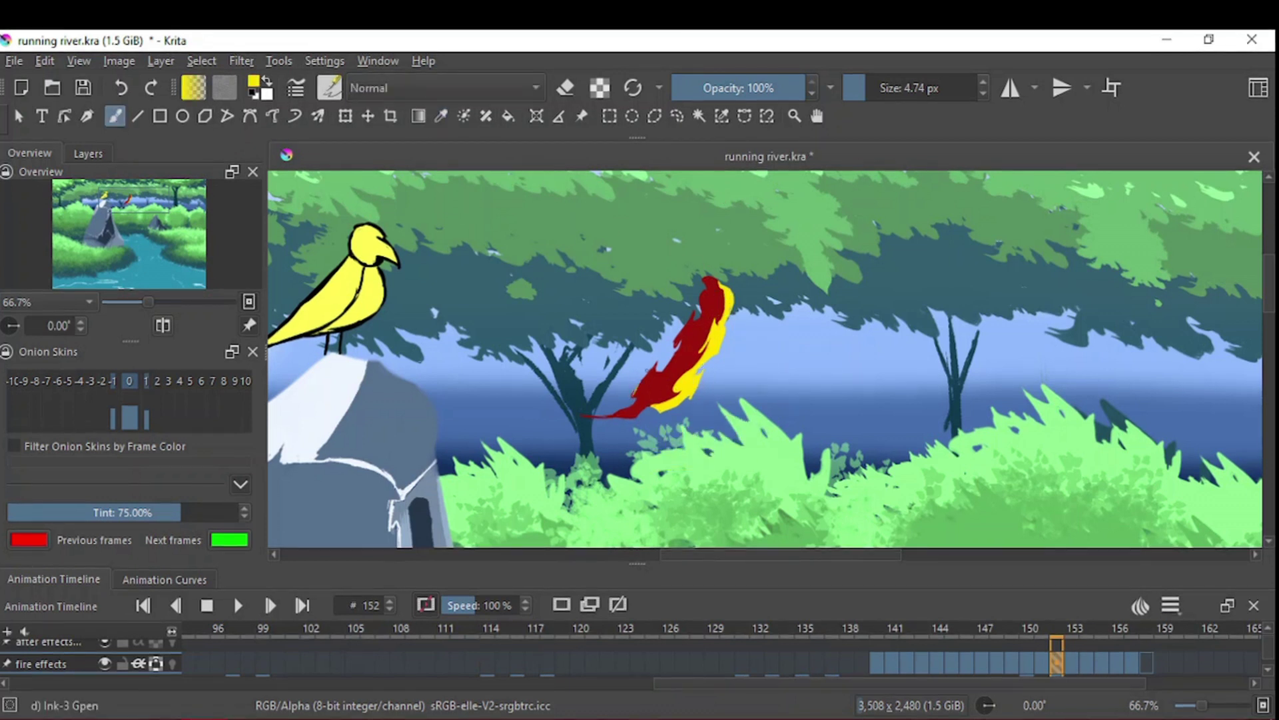
mouse_move(637, 388)
mouse_down()
mouse_move(691, 320)
mouse_move(679, 344)
mouse_up()
drag(704, 278, 718, 286)
Paint yellow highlights around the edges of the arched flame and on its loose embers on frame 153.
key(period)
mouse_move(733, 343)
mouse_down()
mouse_move(677, 238)
mouse_move(653, 235)
mouse_move(686, 235)
mouse_move(700, 257)
mouse_up()
drag(618, 315, 635, 323)
drag(630, 321, 619, 309)
mouse_move(695, 272)
mouse_down()
mouse_move(689, 253)
mouse_move(717, 285)
mouse_move(733, 349)
mouse_move(720, 290)
mouse_move(711, 300)
mouse_up()
mouse_move(649, 241)
mouse_down()
mouse_move(608, 283)
mouse_move(637, 244)
mouse_move(624, 266)
mouse_up()
mouse_move(687, 333)
mouse_down()
mouse_move(723, 387)
mouse_move(688, 338)
mouse_move(687, 349)
mouse_up()
mouse_move(681, 288)
mouse_down()
mouse_move(695, 312)
mouse_move(680, 292)
mouse_up()
drag(667, 246, 747, 341)
drag(706, 279, 702, 287)
drag(756, 360, 784, 427)
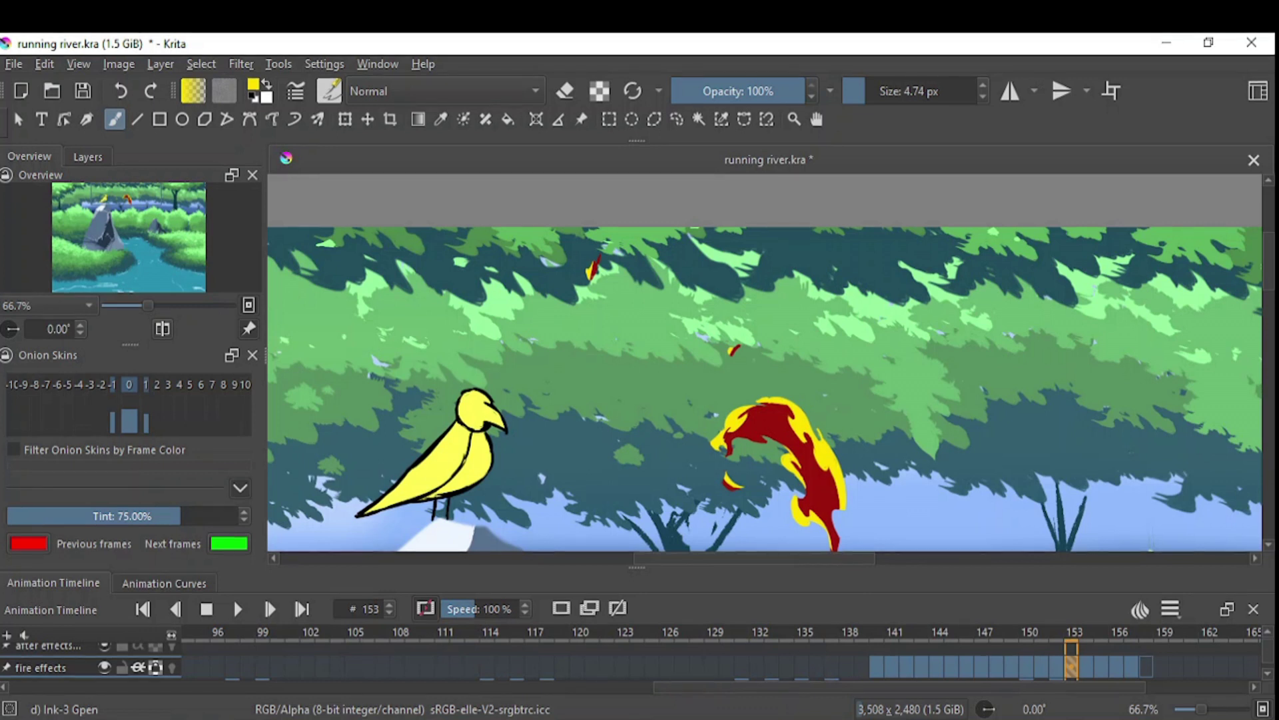
Paint yellow highlights on the small ember and along the outer and inner edges of the arched flame on frame 154.
click(1085, 667)
drag(119, 195, 120, 207)
drag(758, 321, 754, 337)
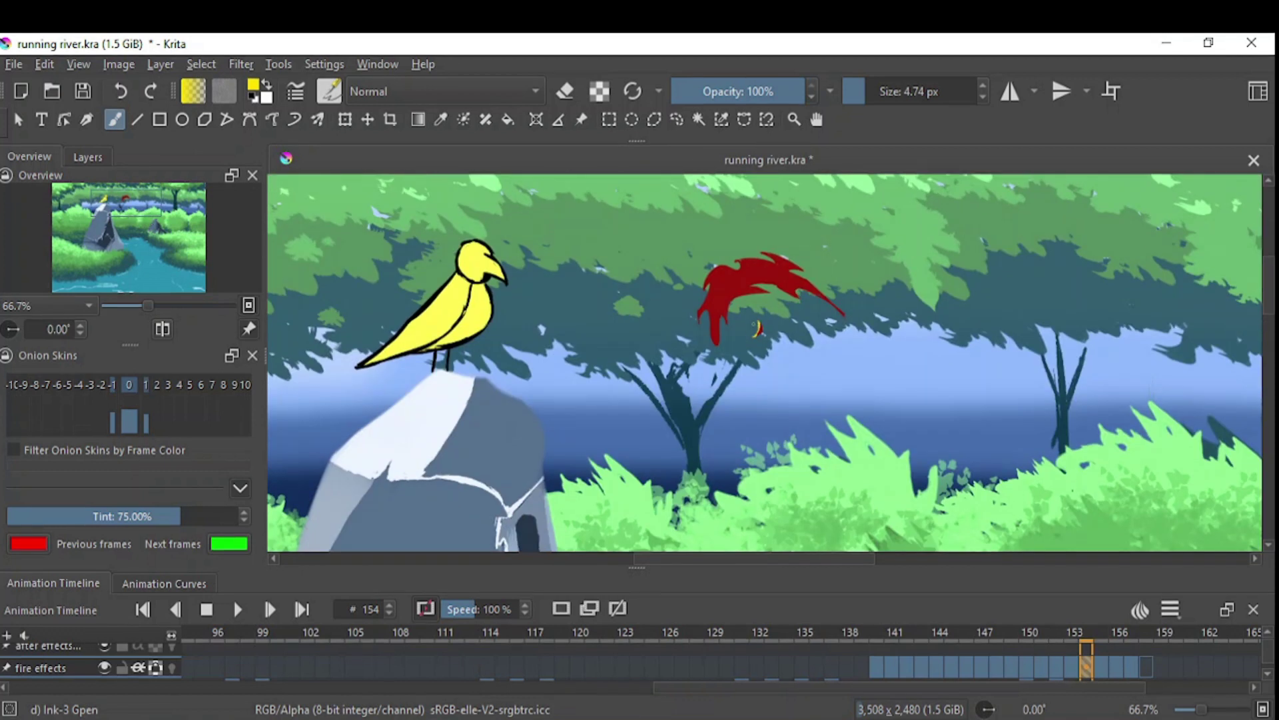
click(1073, 669)
click(1086, 666)
drag(810, 282, 787, 270)
mouse_move(804, 270)
mouse_down()
mouse_move(760, 252)
mouse_move(844, 316)
mouse_up()
mouse_move(733, 270)
mouse_down()
mouse_move(698, 323)
mouse_move(720, 267)
mouse_up()
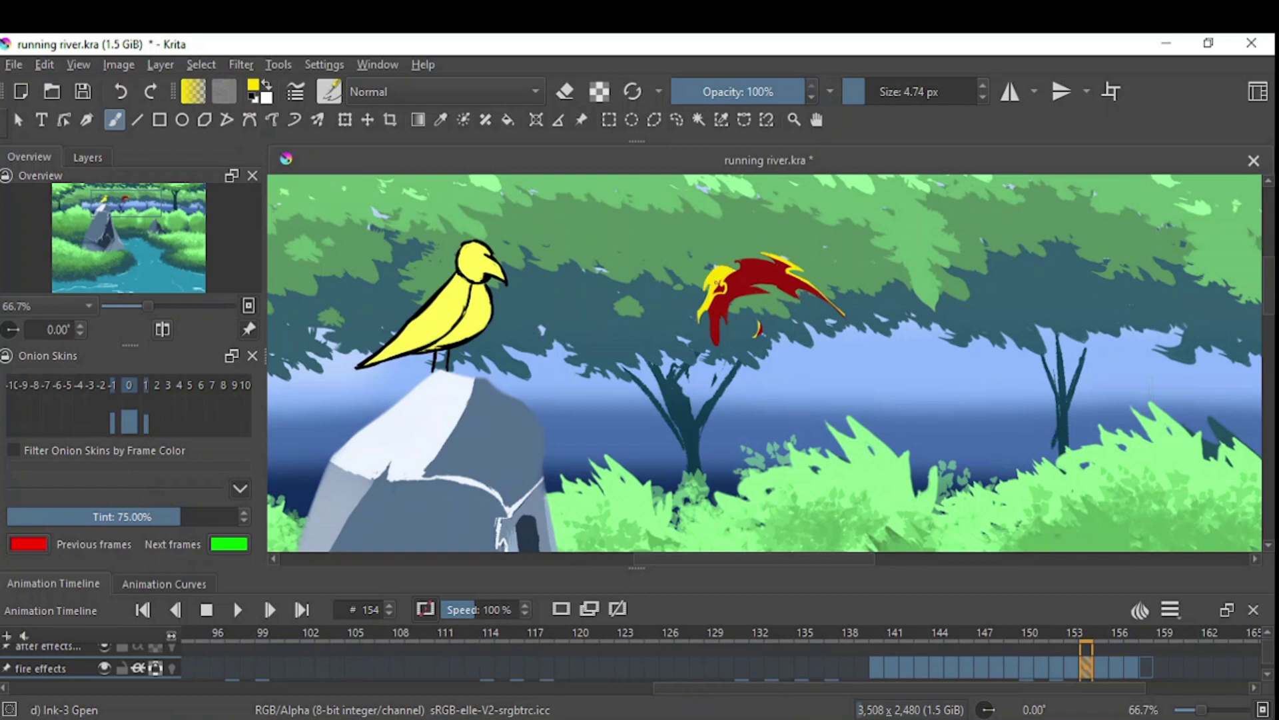
drag(772, 285, 797, 298)
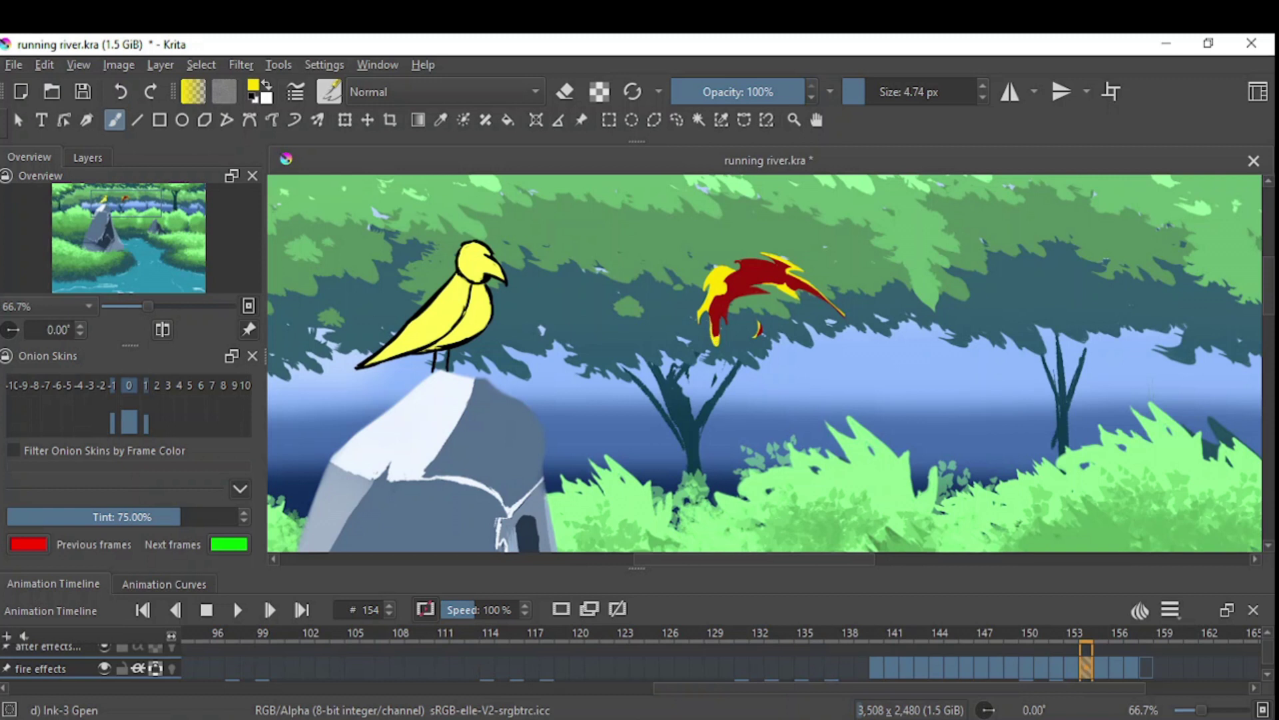
Paint yellow highlights on the embers and along both edges of the C-shaped flame on frame 155.
click(130, 187)
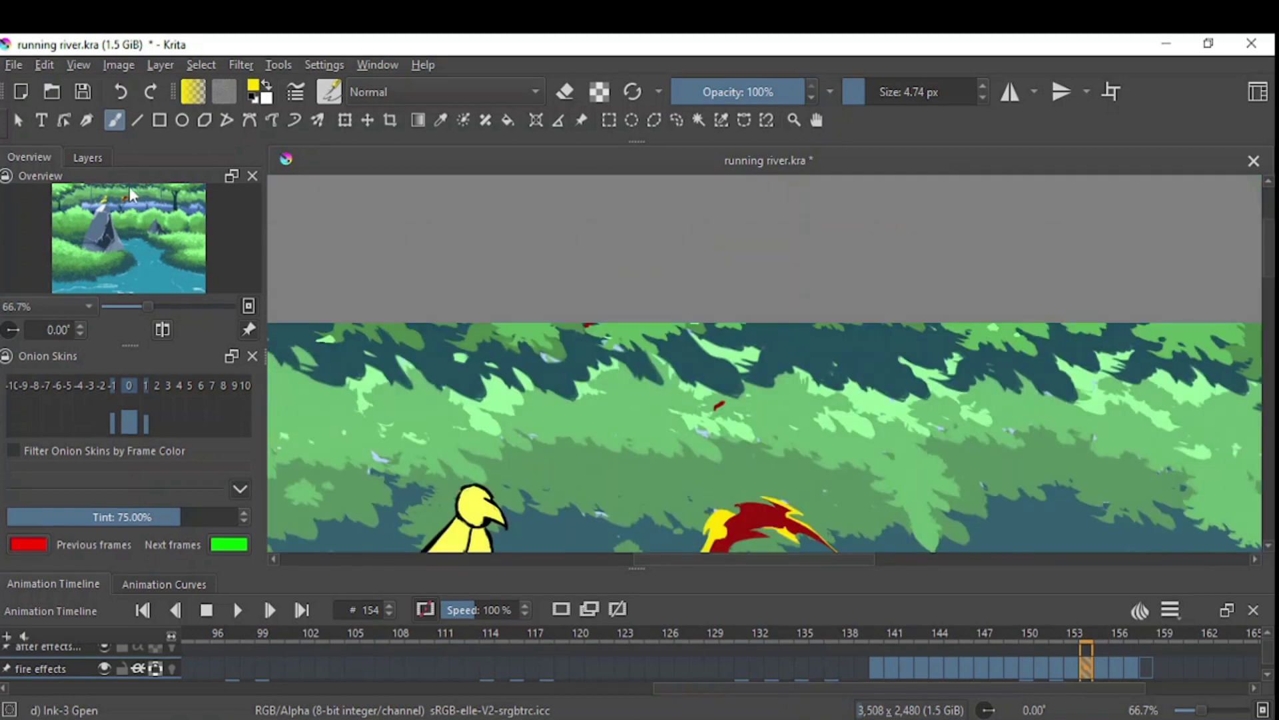
click(1108, 665)
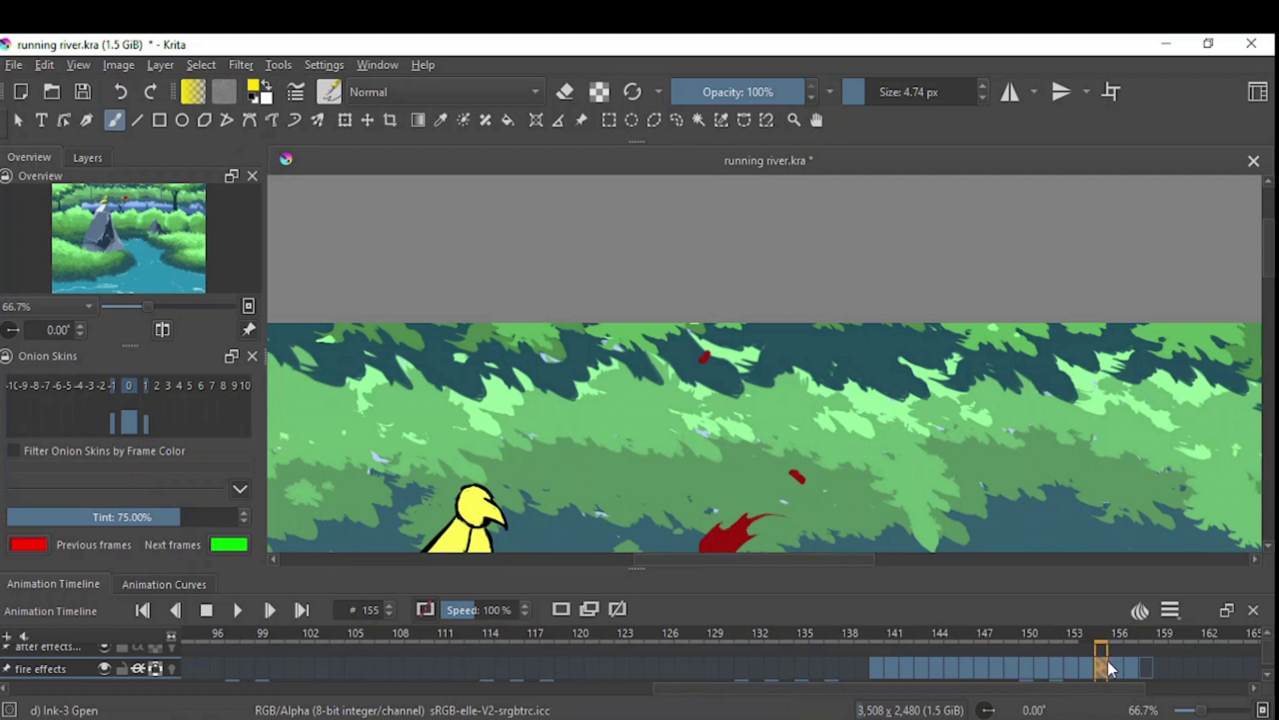
drag(115, 204, 123, 197)
drag(757, 377, 741, 392)
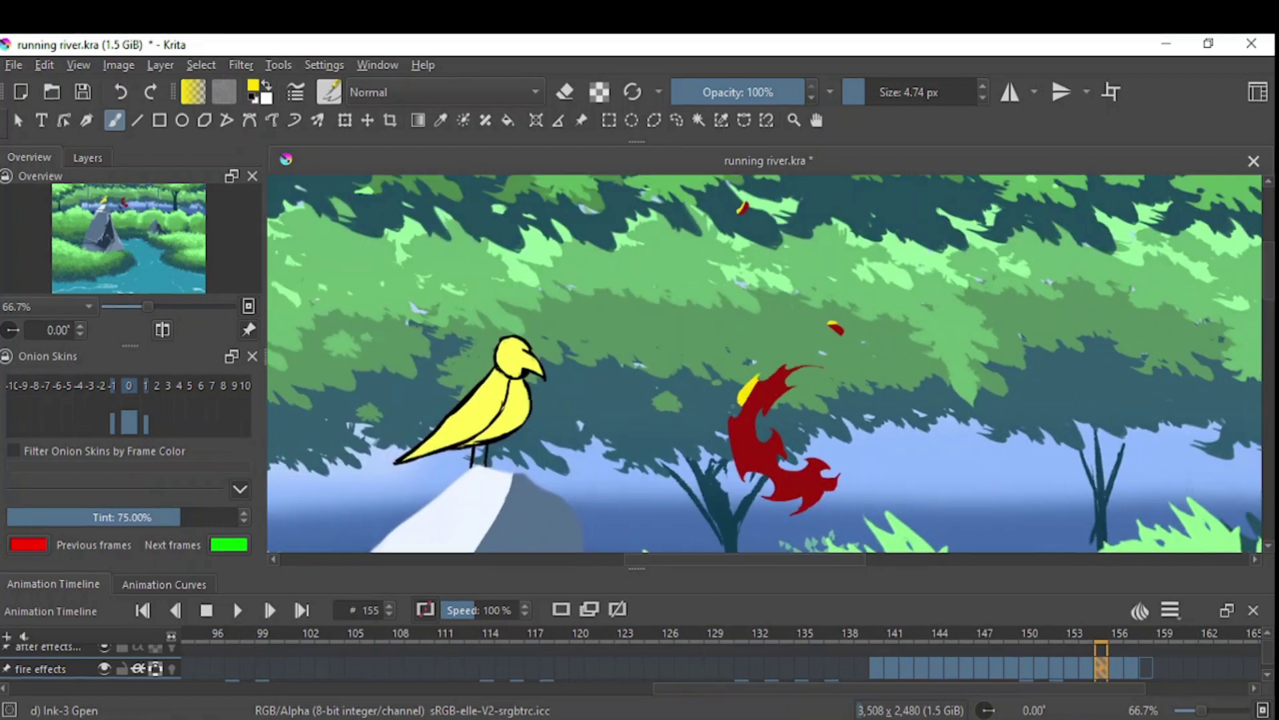
mouse_move(755, 472)
mouse_down()
mouse_move(738, 425)
mouse_move(743, 479)
mouse_move(731, 418)
mouse_move(779, 433)
mouse_move(781, 453)
mouse_up()
drag(771, 401, 793, 386)
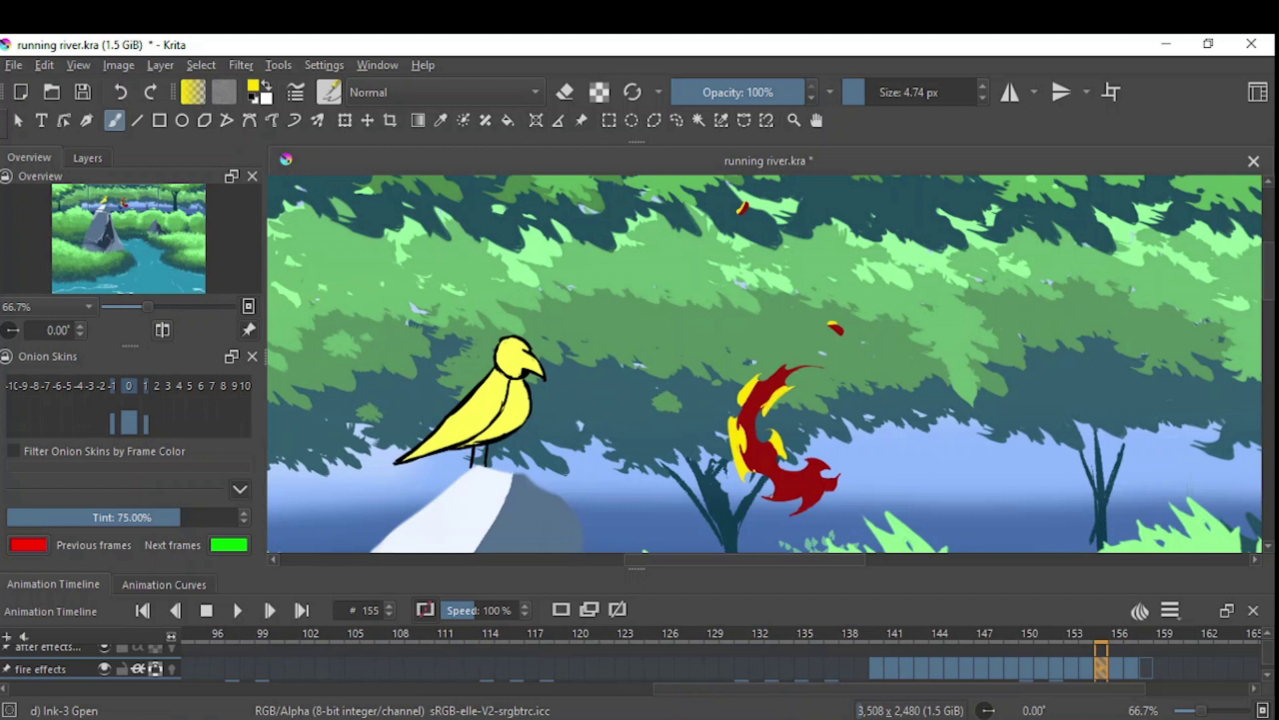
drag(806, 497, 761, 500)
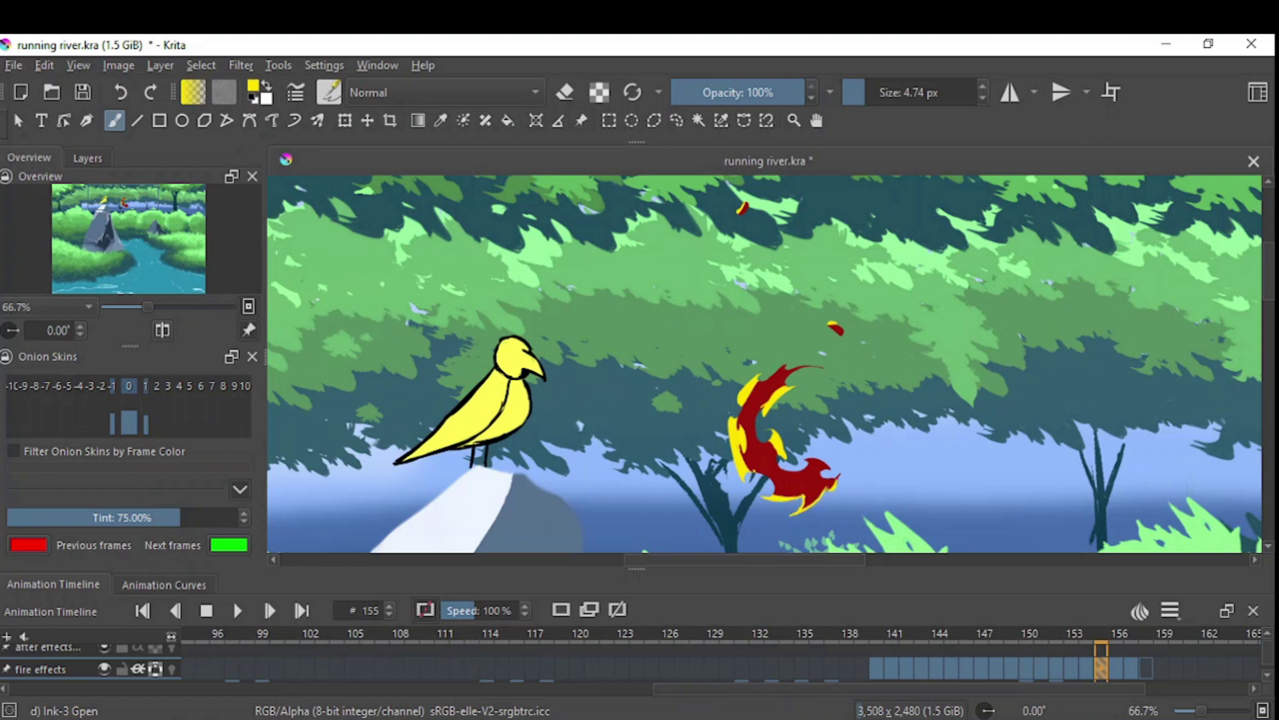
Paint yellow highlights on the embers and curved flame on frame 156, and on the remaining embers on frame 157.
click(1117, 668)
scroll(766, 367, up, 1)
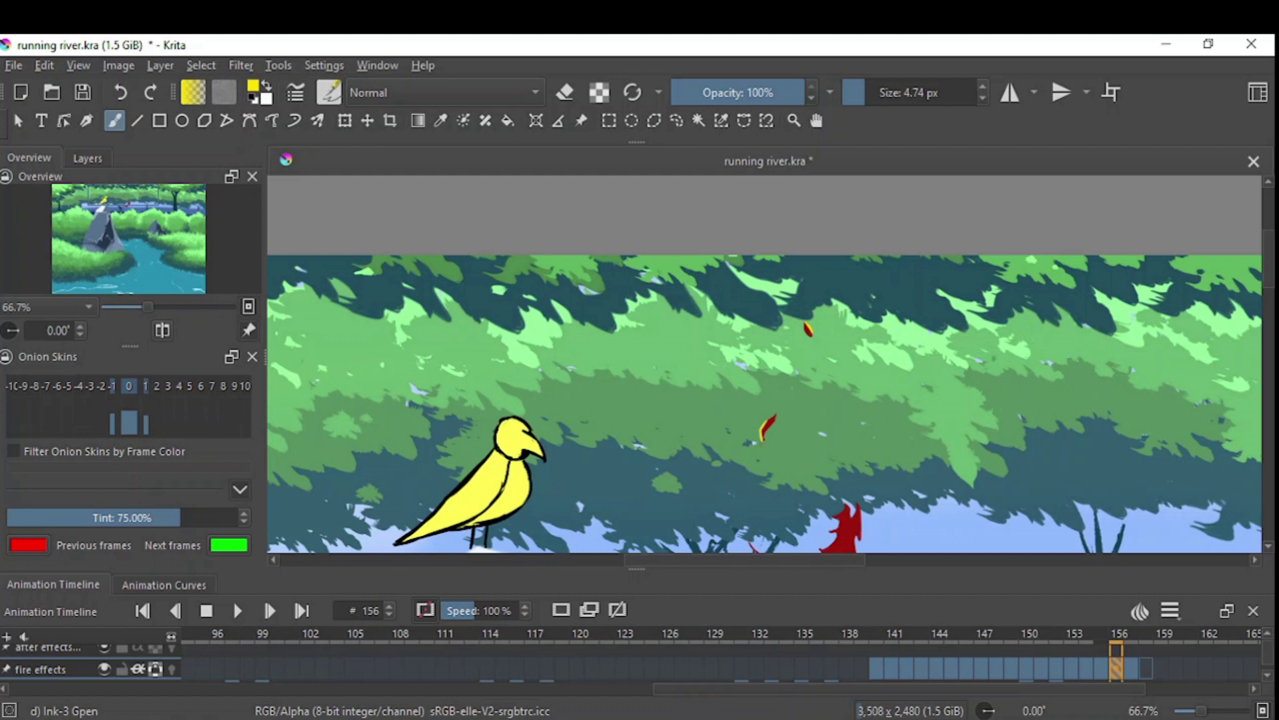
drag(800, 433, 733, 299)
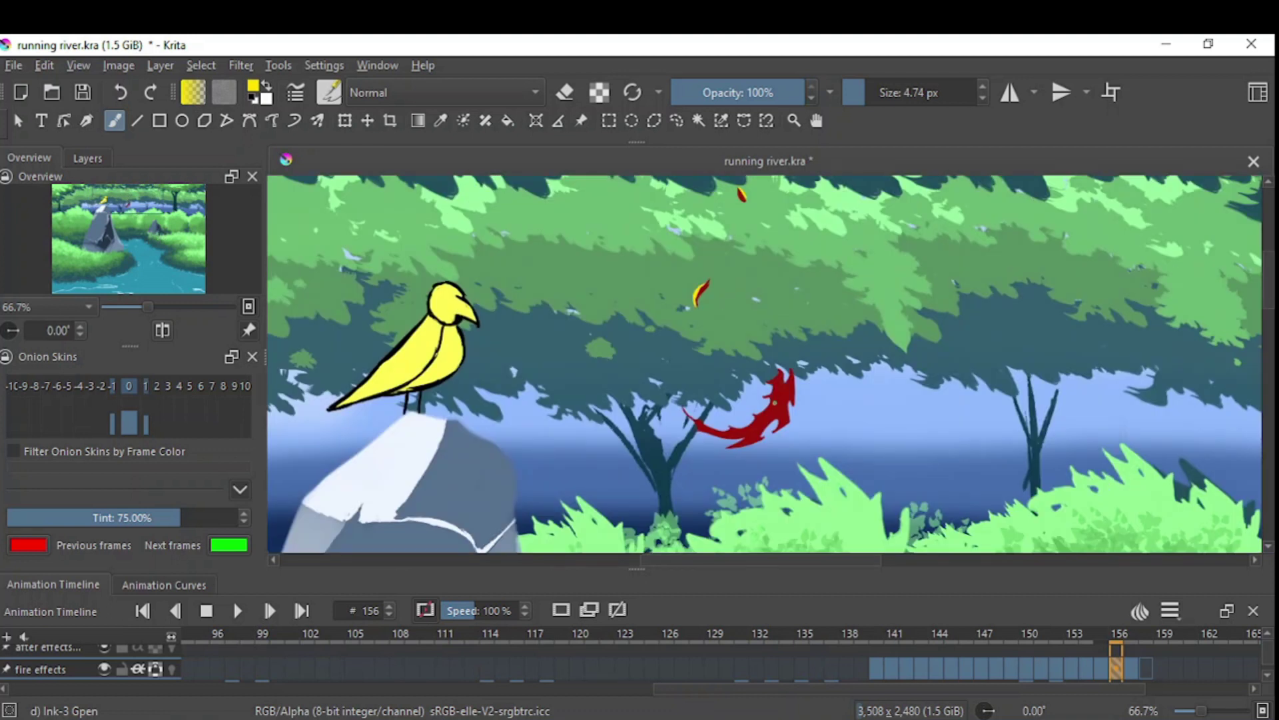
drag(774, 432, 792, 372)
mouse_move(754, 416)
mouse_down()
mouse_move(779, 385)
mouse_move(768, 397)
mouse_up()
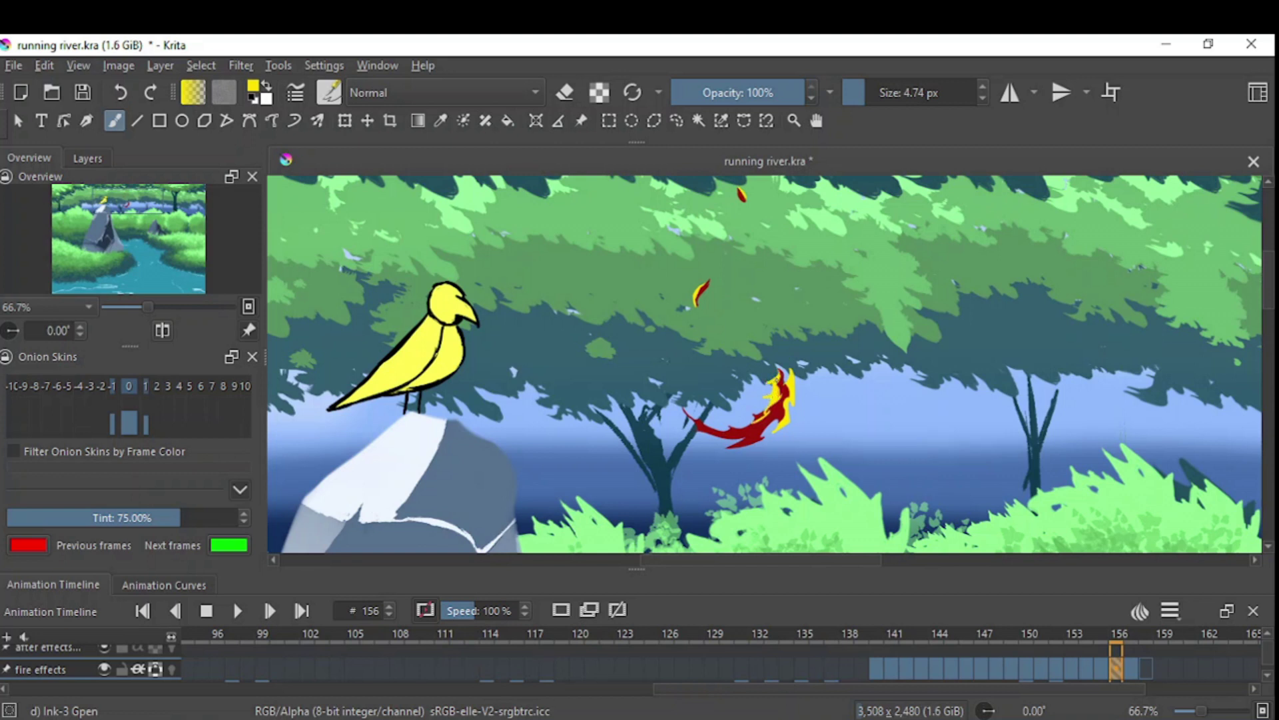
drag(762, 435, 727, 447)
key(Right)
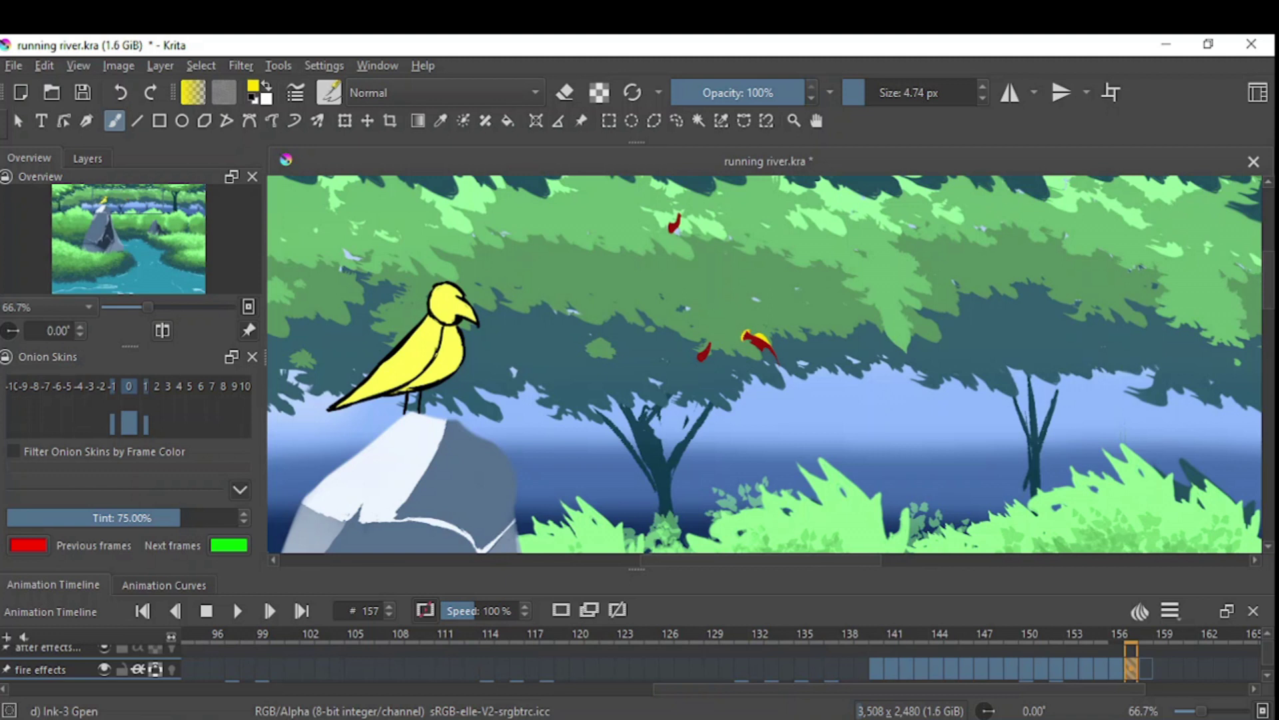
drag(495, 204, 482, 299)
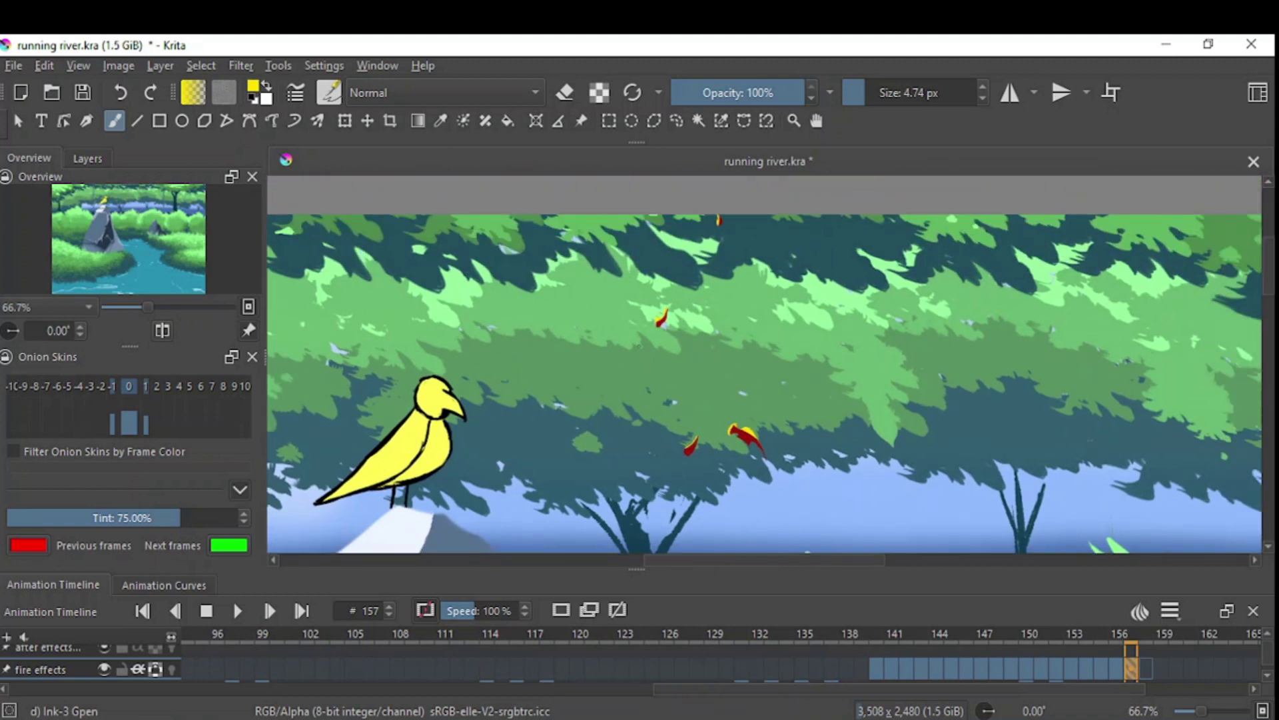
Select the fire effects frames from frame 140 onward, play them over the whole scene and stop the playback.
scroll(511, 438, down, 4)
drag(129, 208, 128, 230)
click(1112, 672)
click(1096, 666)
click(1176, 666)
shift+click(877, 666)
click(239, 609)
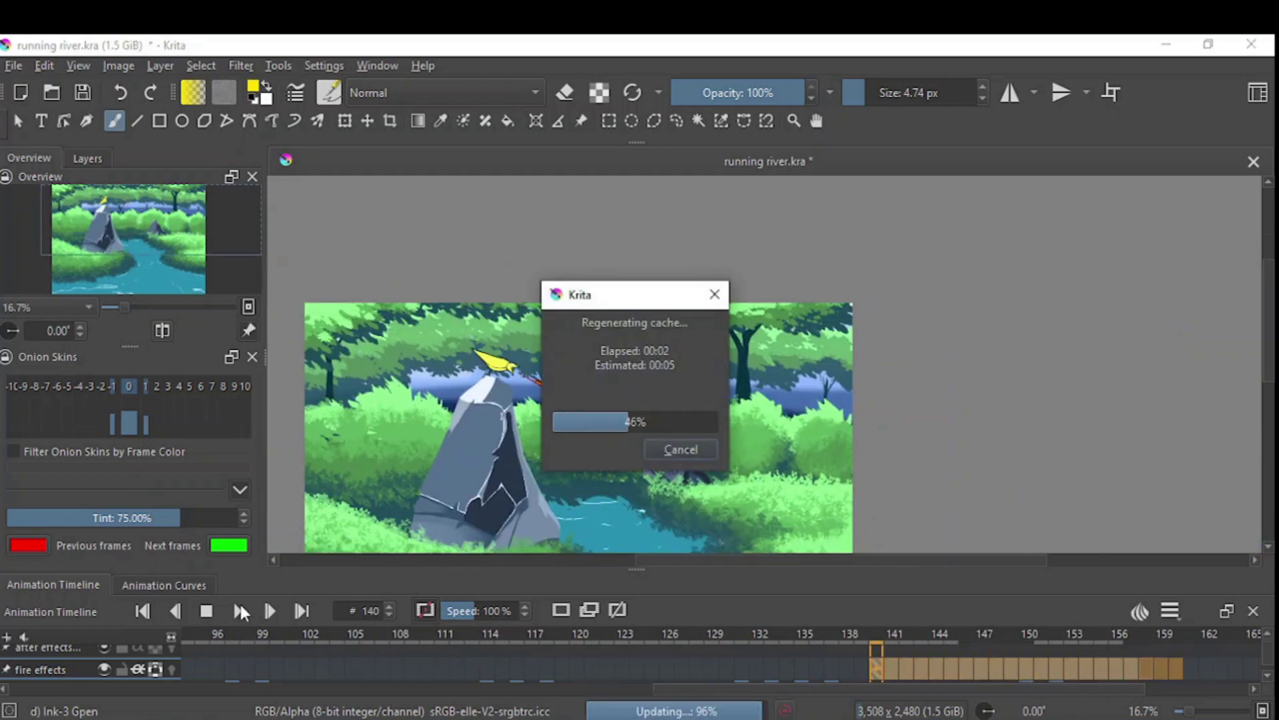
key(minus)
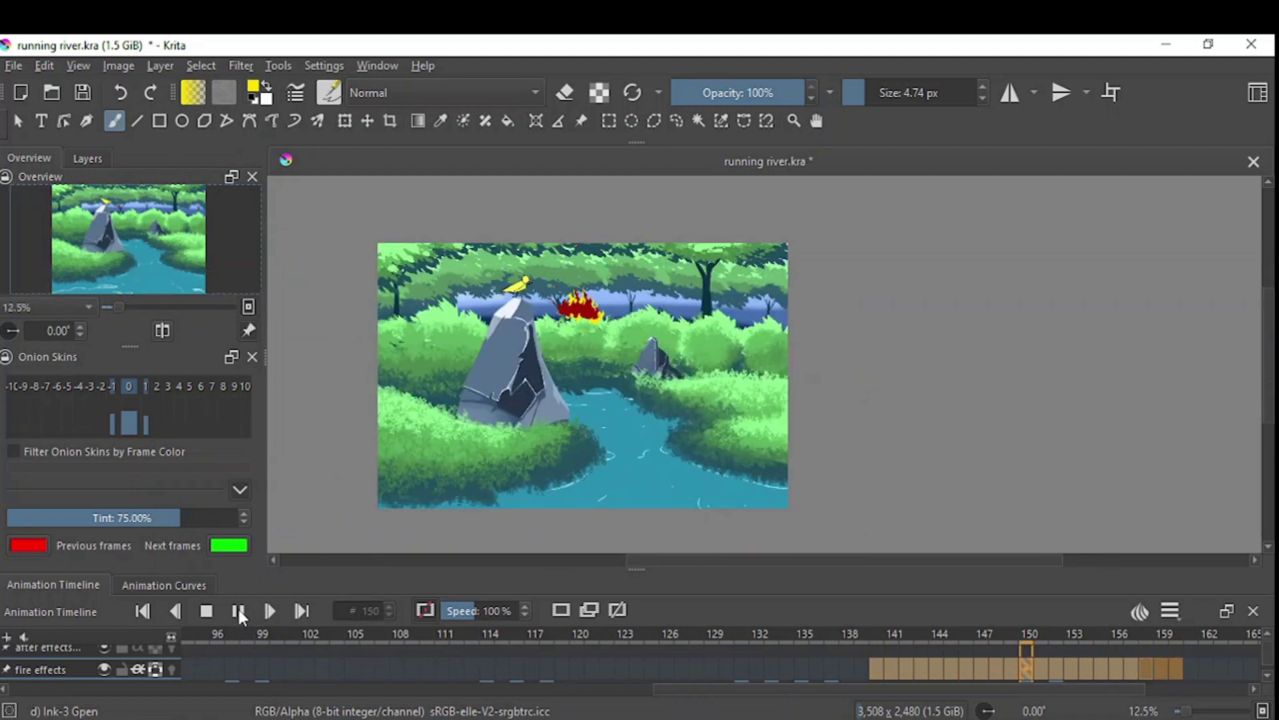
click(240, 611)
Compare frame 0 of the river effects layer with its keyframes between frames 12 and 24.
click(861, 668)
scroll(861, 669, down, 5)
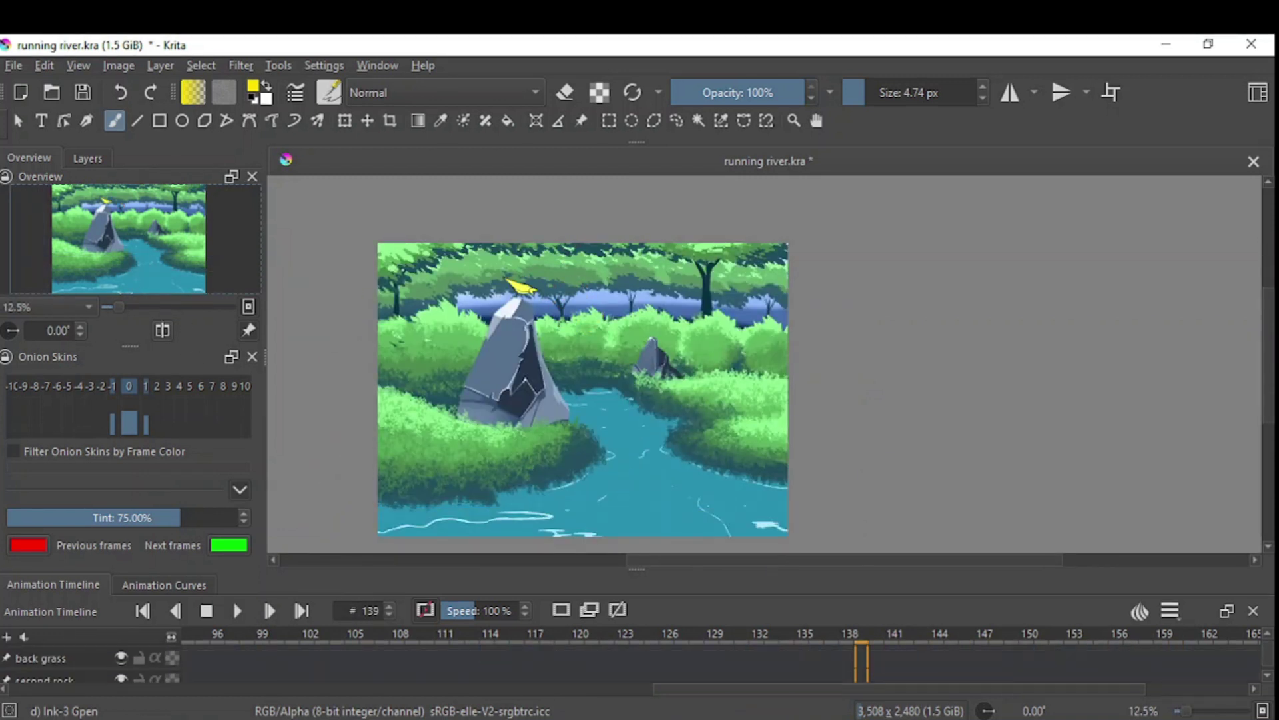
scroll(861, 668, down, 3)
scroll(678, 670, left, 4)
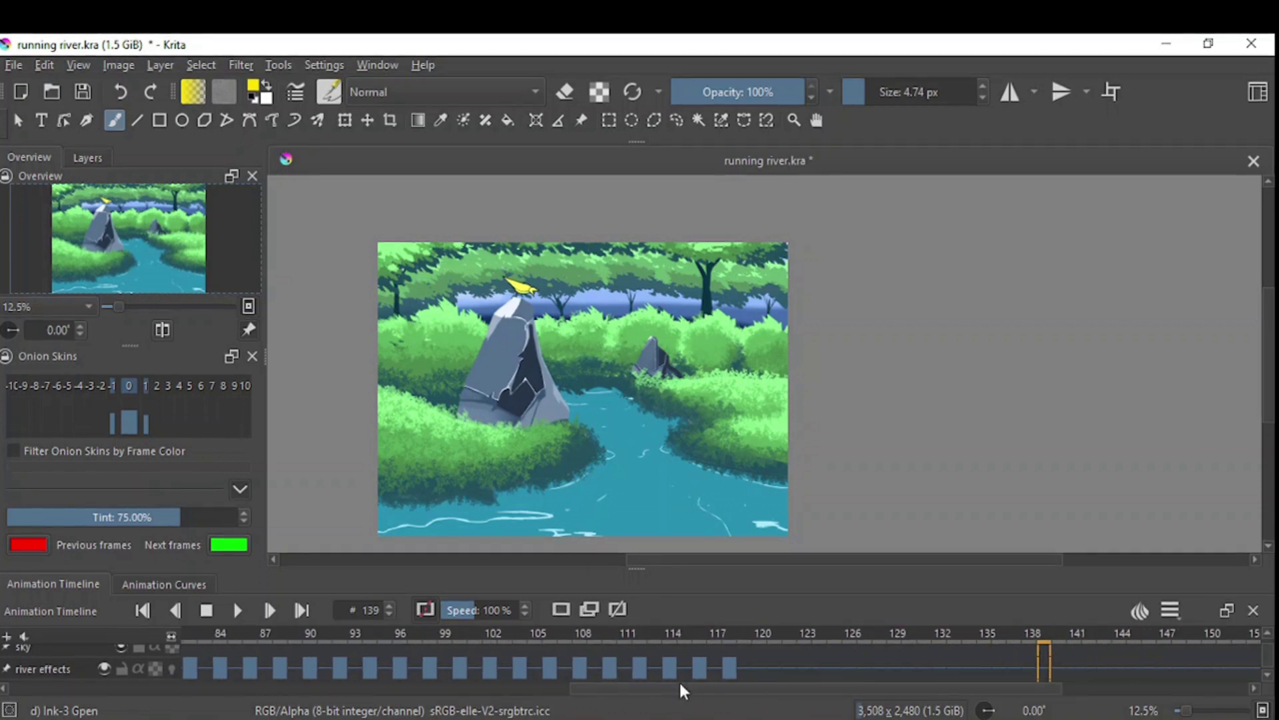
drag(763, 666, 400, 664)
drag(586, 689, 36, 677)
click(534, 662)
click(188, 660)
click(523, 661)
click(548, 664)
click(487, 660)
click(459, 657)
click(397, 659)
click(190, 658)
click(366, 660)
click(189, 658)
click(488, 660)
click(189, 660)
Compare the water highlights on frame 2 of the river effects layer with the keyframes between frames 14 and 32.
click(518, 660)
click(219, 660)
click(458, 660)
click(220, 659)
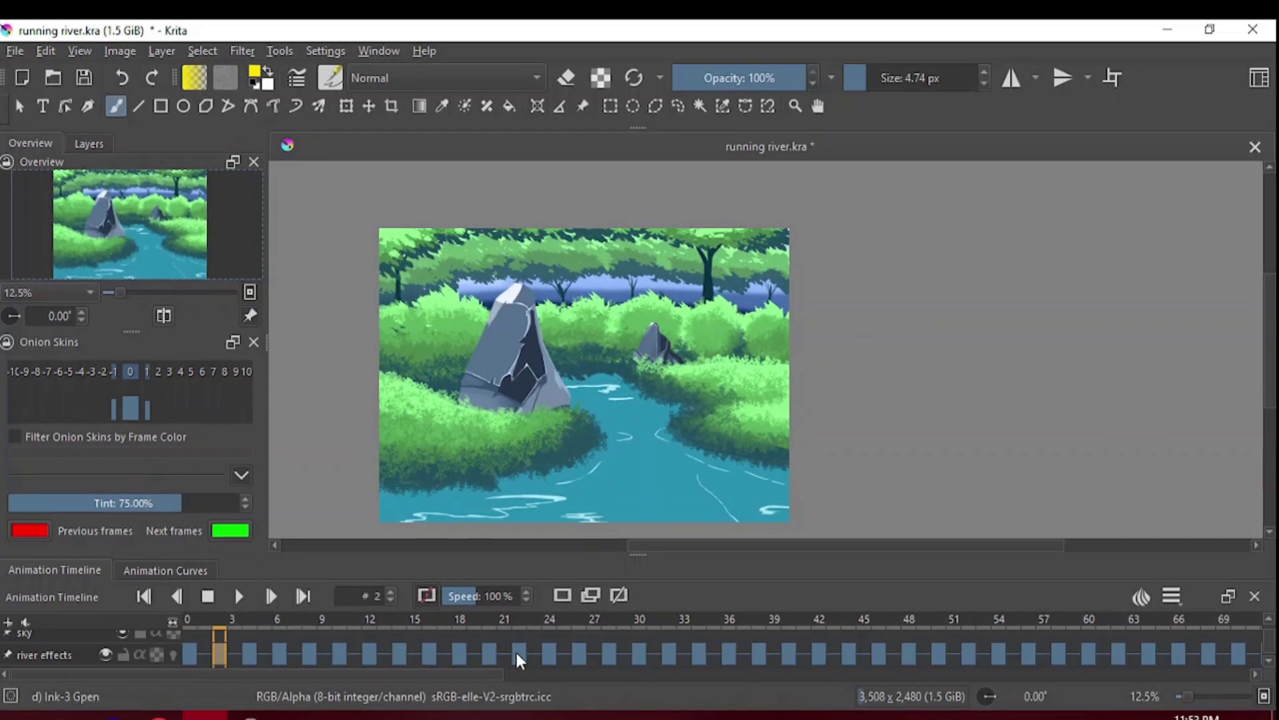
click(519, 659)
click(220, 659)
click(549, 659)
click(219, 657)
click(460, 657)
click(220, 656)
click(459, 656)
click(219, 657)
click(519, 651)
click(221, 651)
click(580, 651)
click(278, 640)
click(312, 638)
click(225, 640)
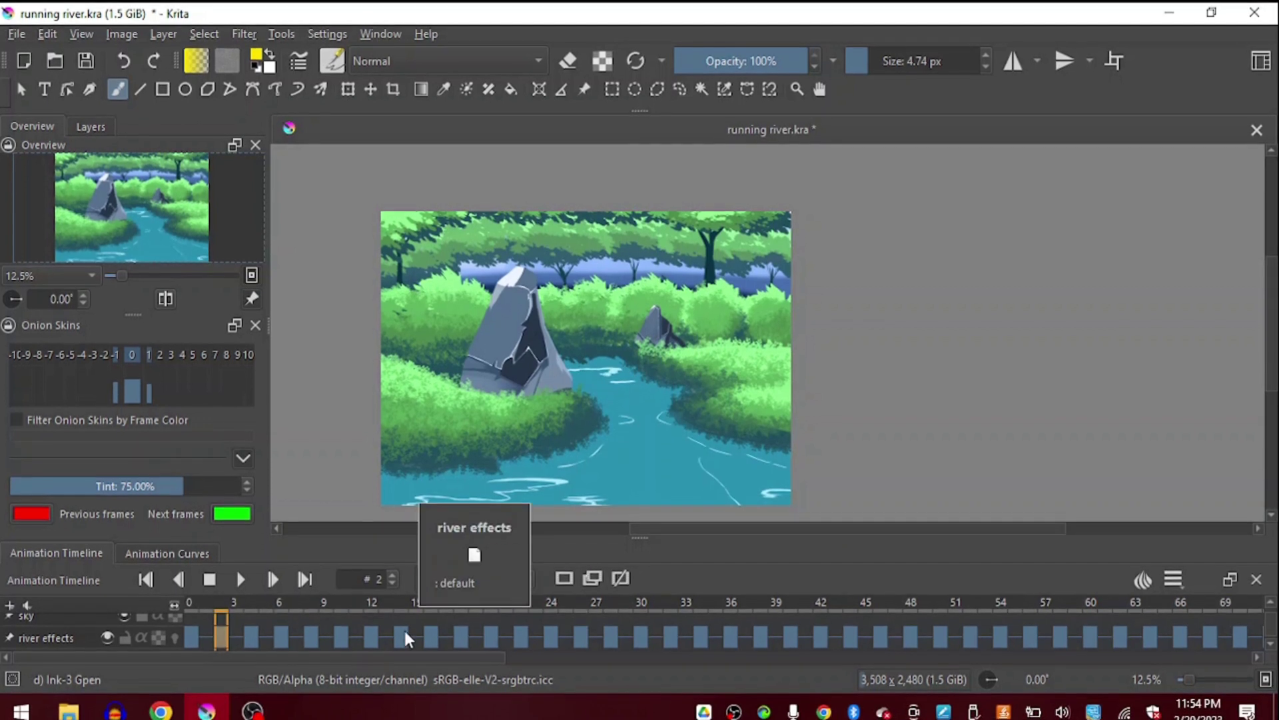
click(401, 634)
click(462, 636)
click(223, 635)
click(431, 634)
click(224, 635)
click(389, 634)
click(227, 635)
click(582, 632)
click(224, 634)
click(616, 635)
click(224, 635)
click(671, 634)
click(224, 635)
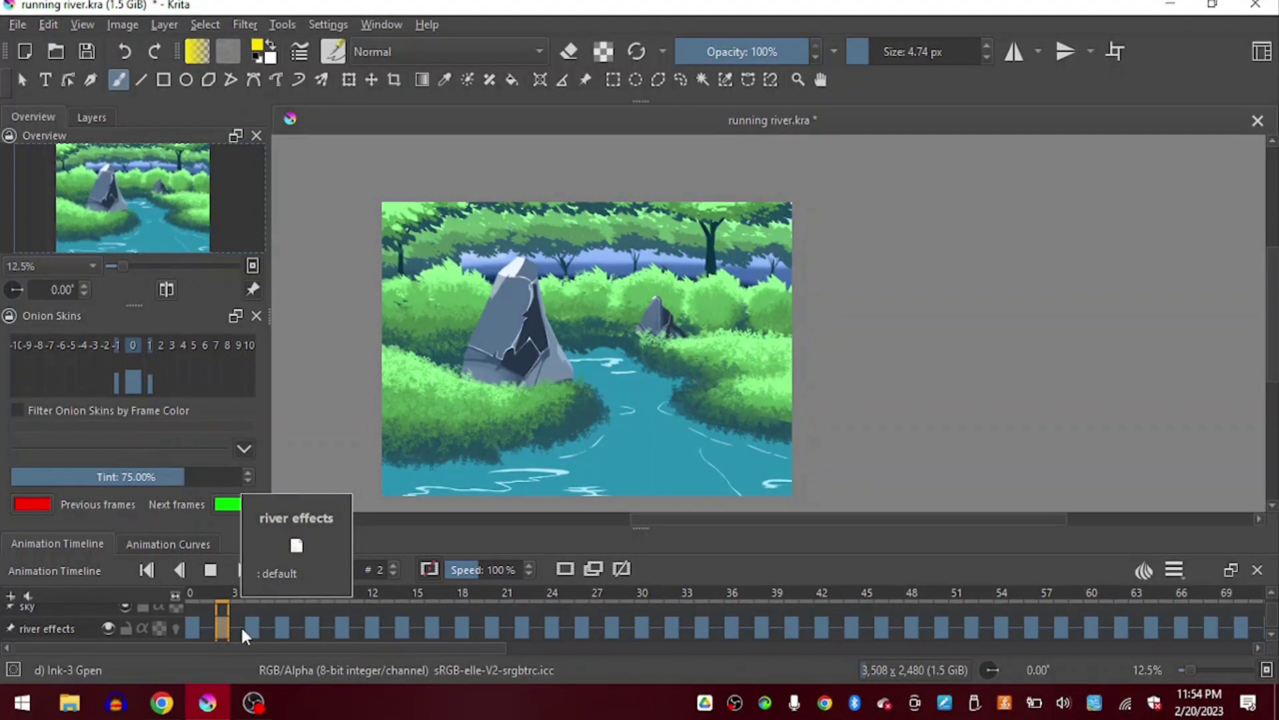